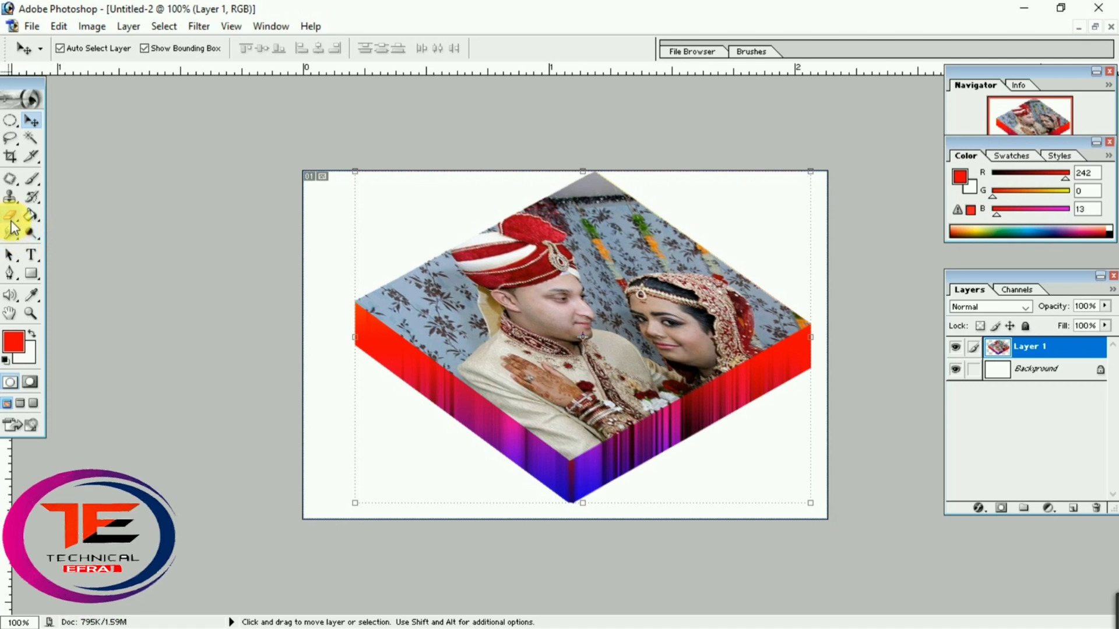
# - Erase the white Background layer to transparency with the Magic Eraser and reposition the photo block on the canvas
pyautogui.click(12, 224)
pyautogui.click(62, 247)
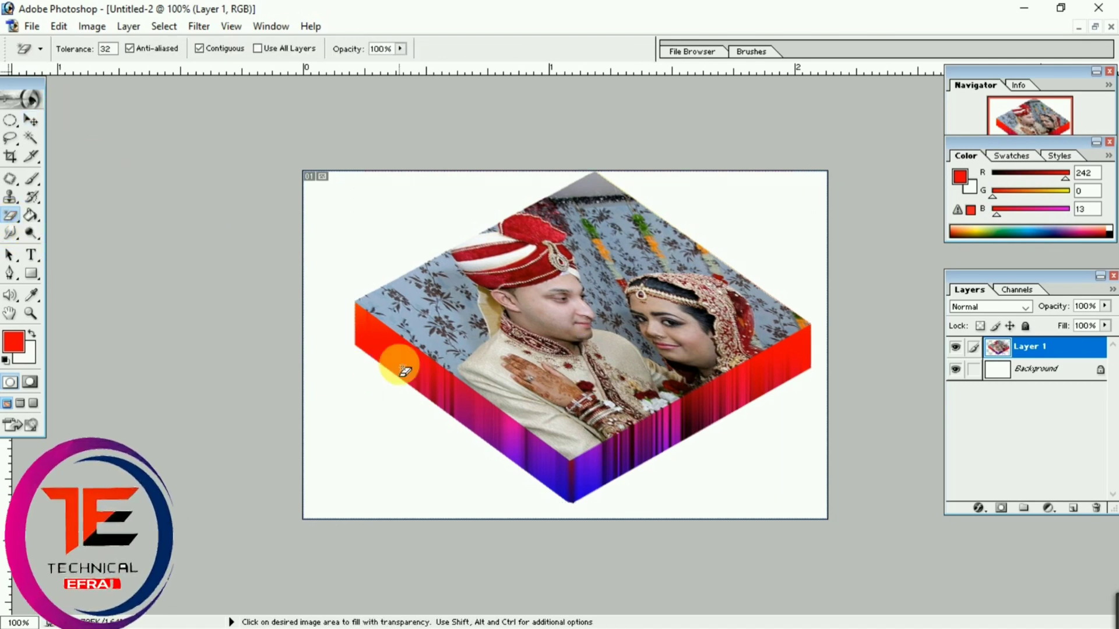
pyautogui.click(1052, 373)
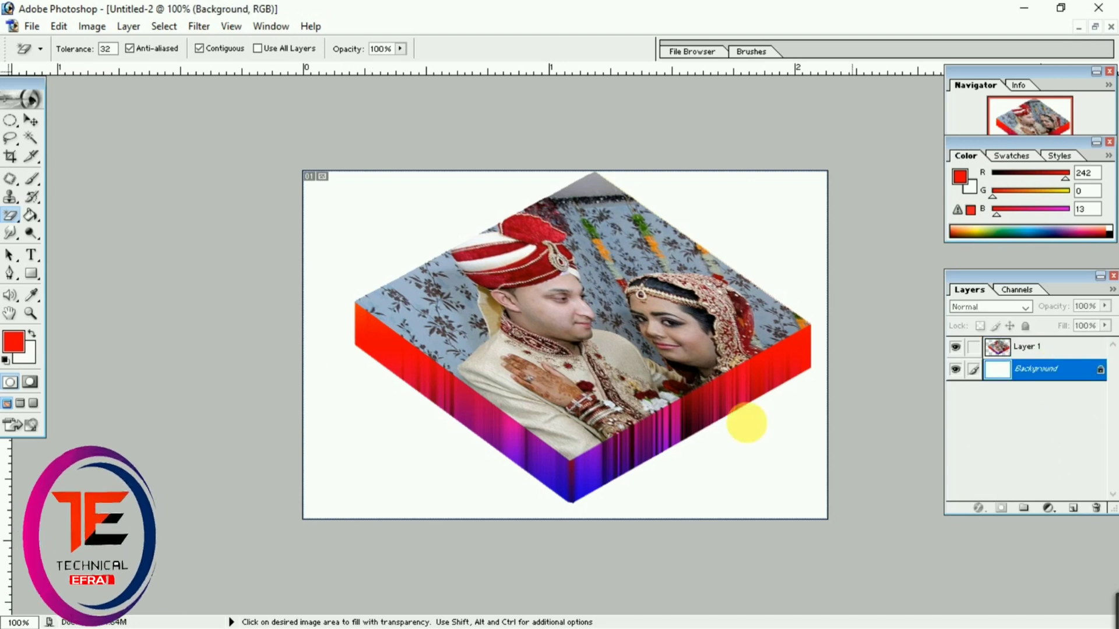
pyautogui.click(379, 434)
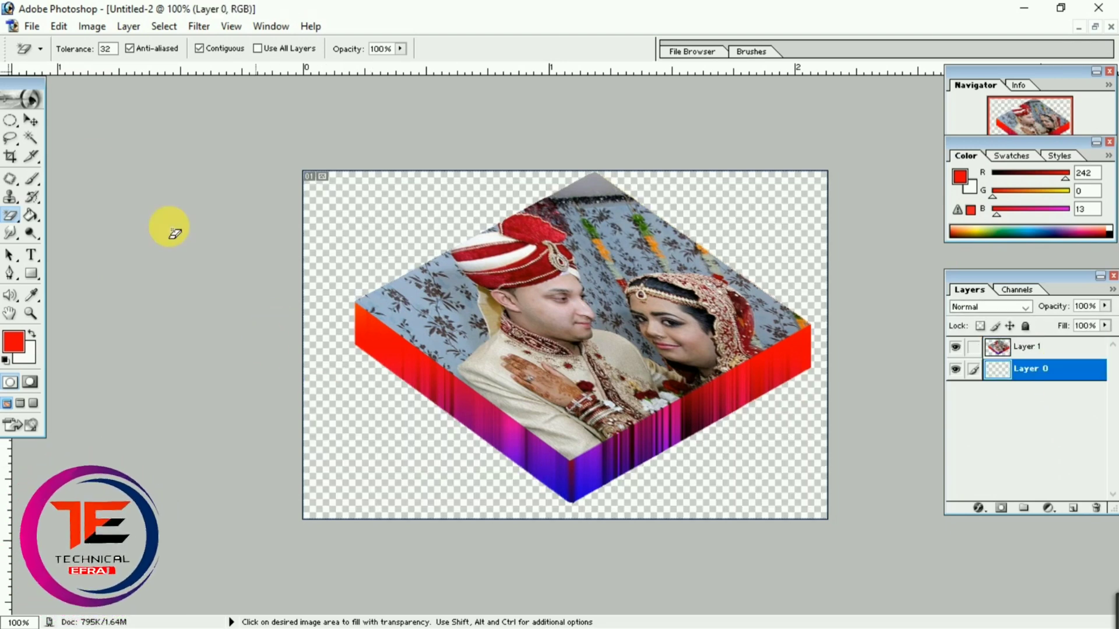
pyautogui.click(35, 118)
pyautogui.moveTo(682, 341); pyautogui.dragTo(656, 239)
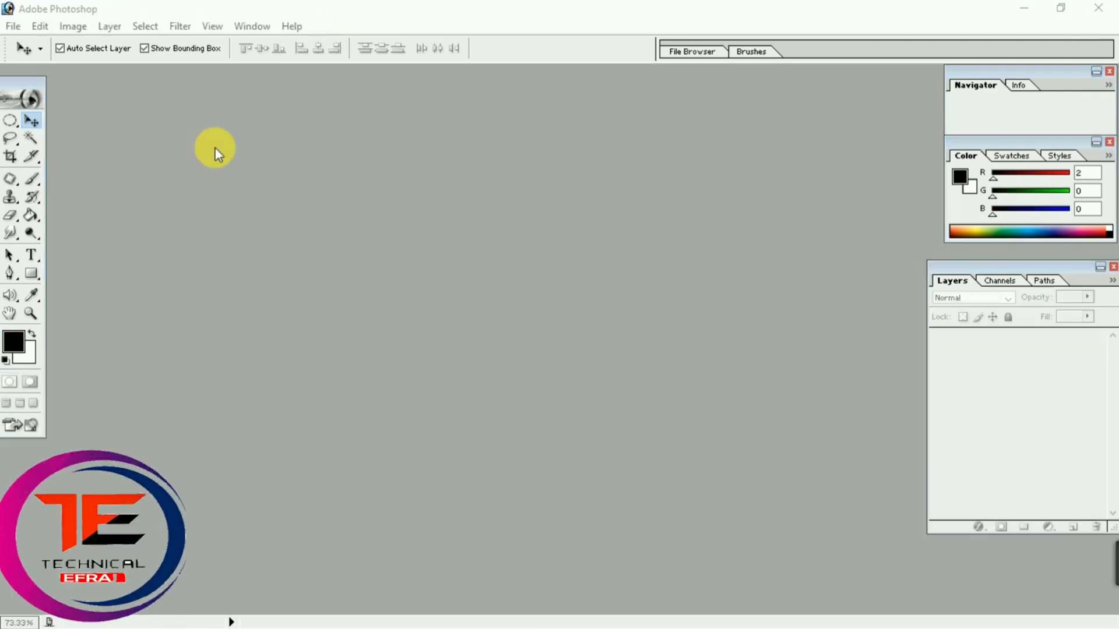
# - Create a new 1280 x 720 pixel RGB document at 72 pixels/inch with white contents
pyautogui.click(13, 26)
pyautogui.click(17, 43)
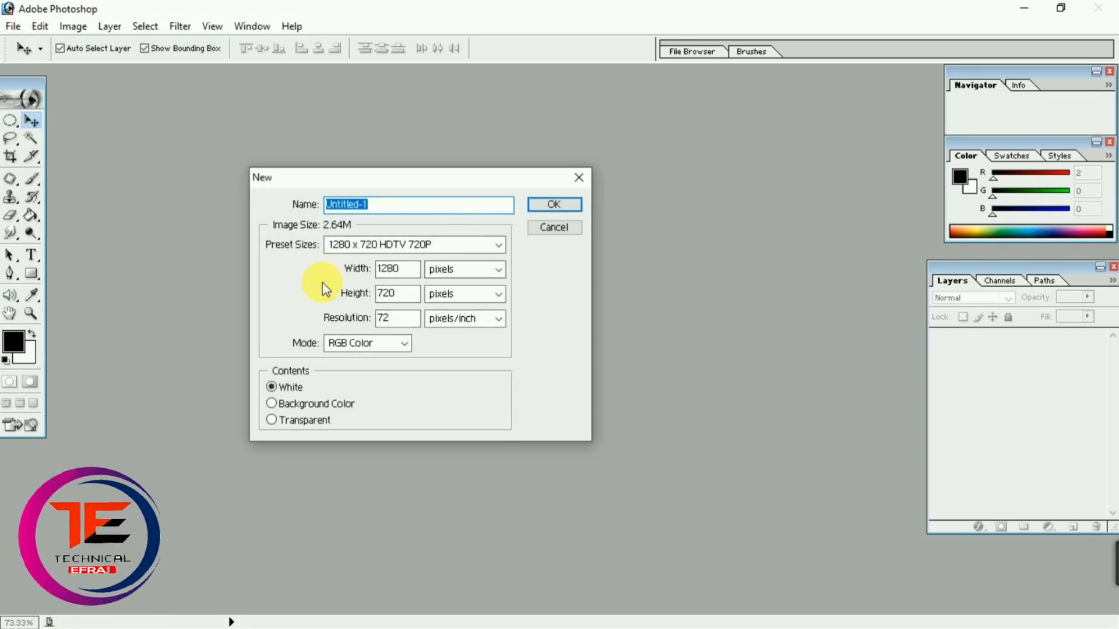
pyautogui.click(556, 208)
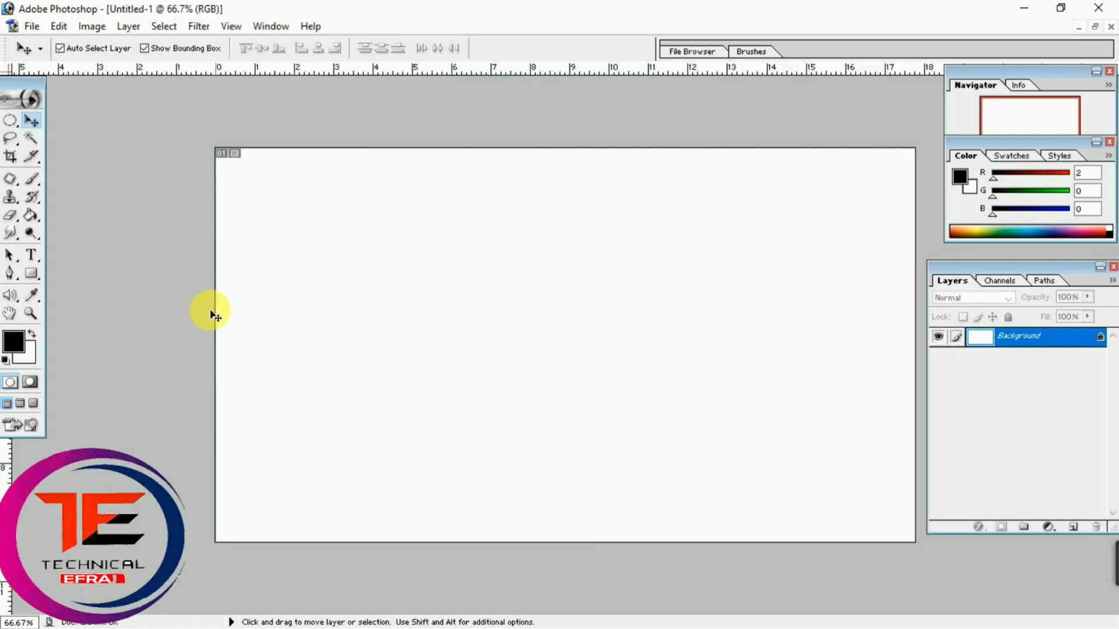
pyautogui.moveTo(34, 274); pyautogui.dragTo(93, 278)
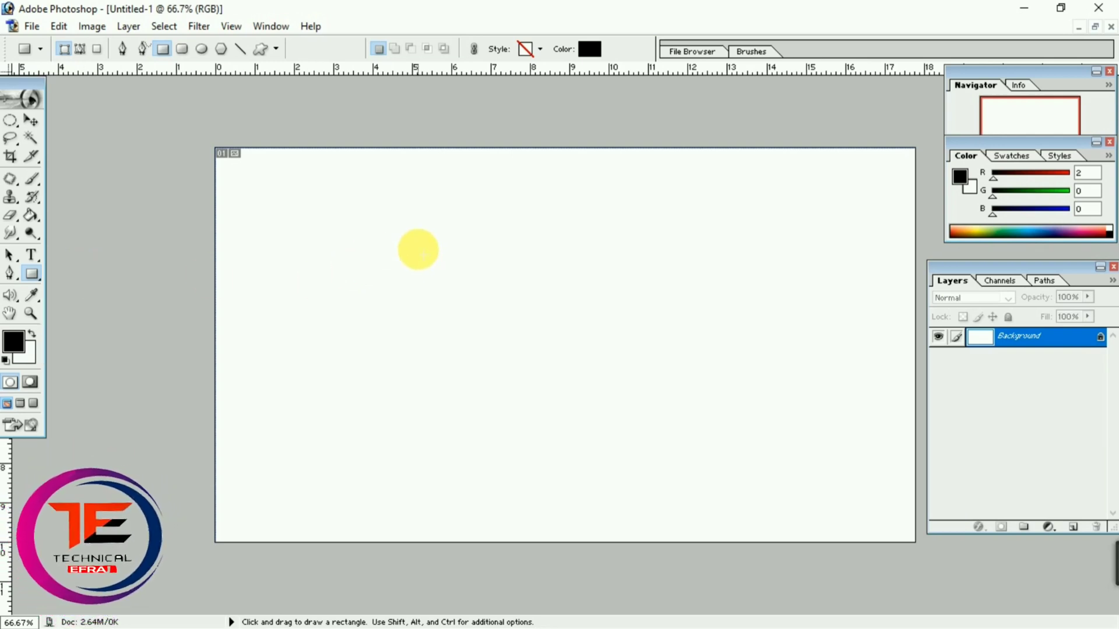
pyautogui.moveTo(415, 245); pyautogui.dragTo(658, 435)
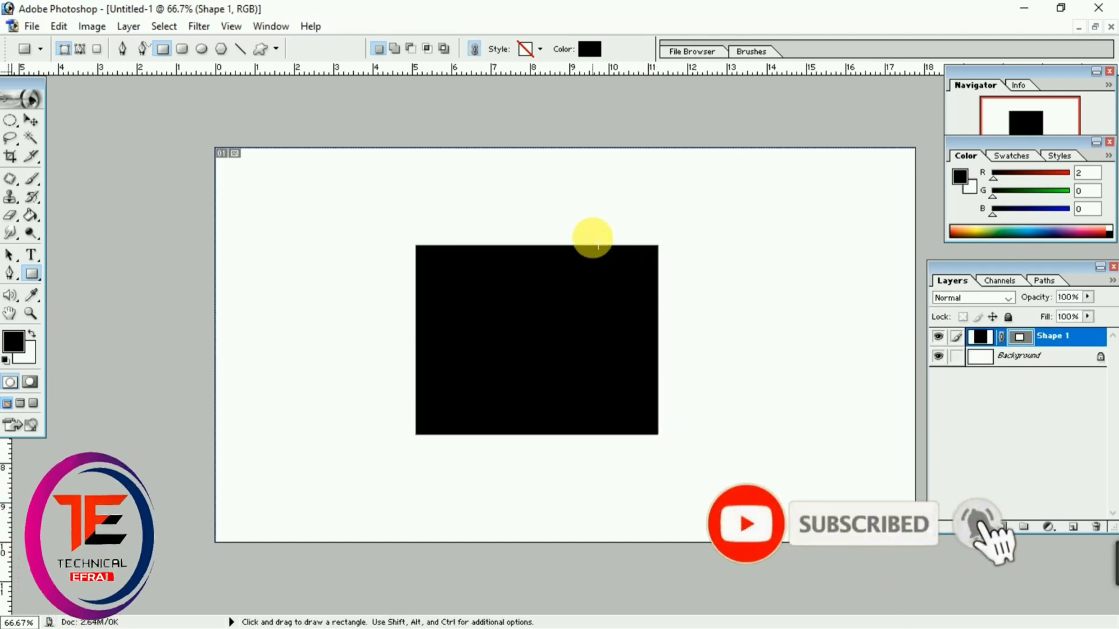
pyautogui.hotkey('ctrl', 'z')
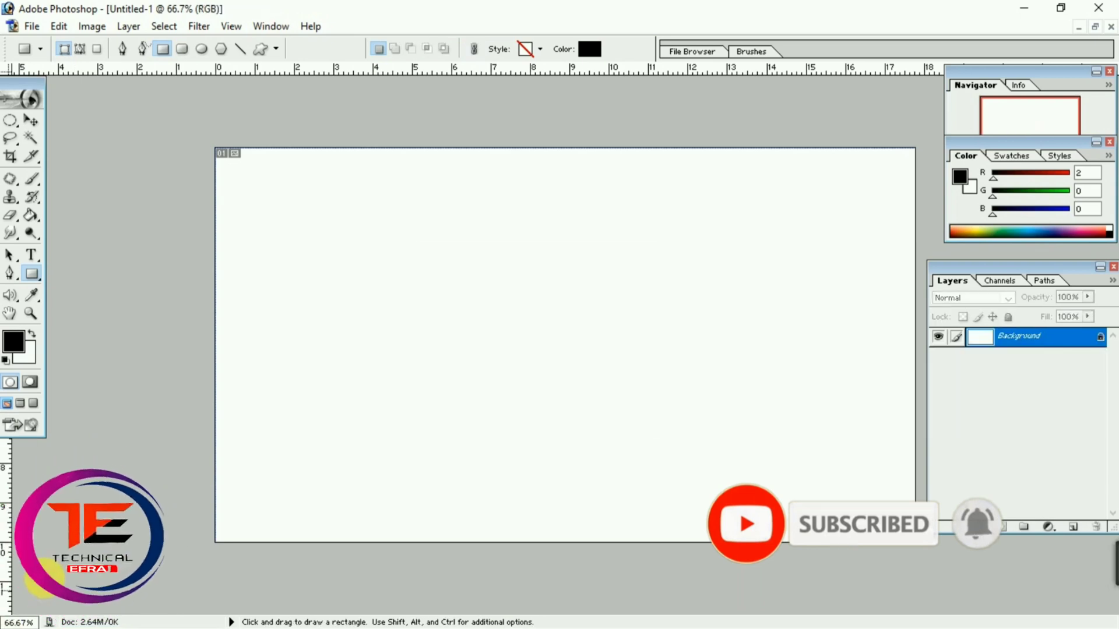
# - Reduce the Photoshop window and launch the On-Screen Keyboard through a Windows search for "key"
pyautogui.doubleClick(350, 7)
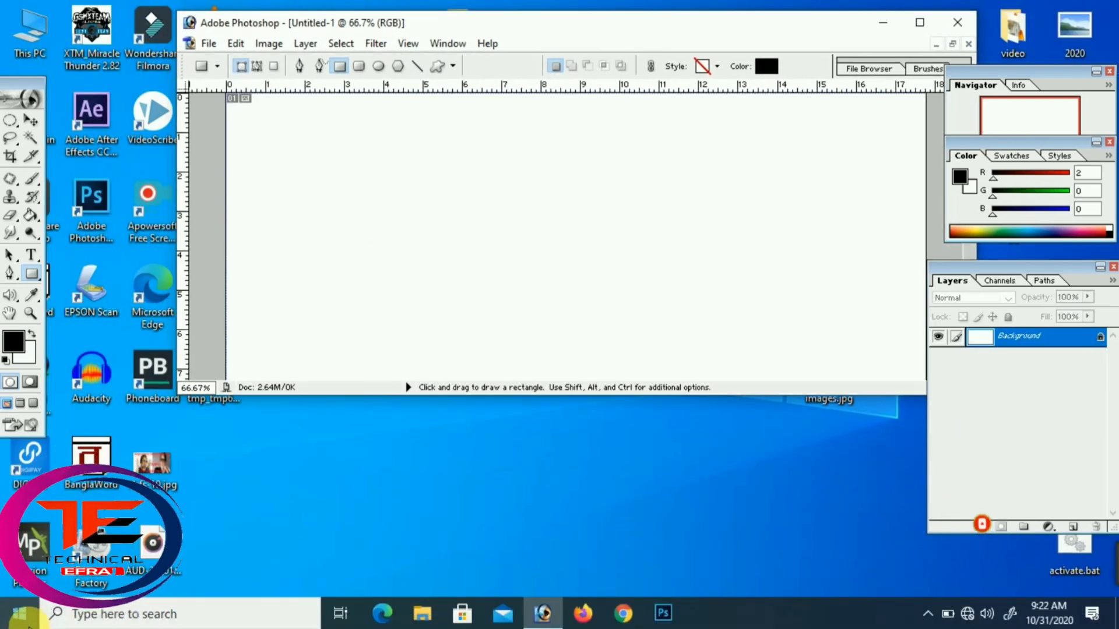
pyautogui.click(20, 615)
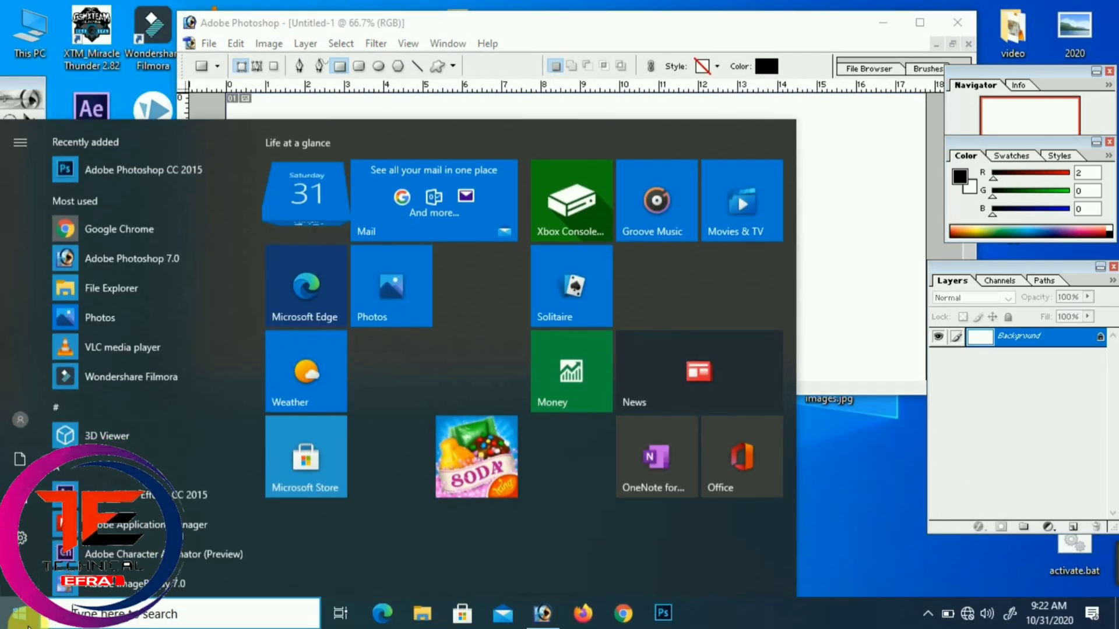
pyautogui.click(111, 614)
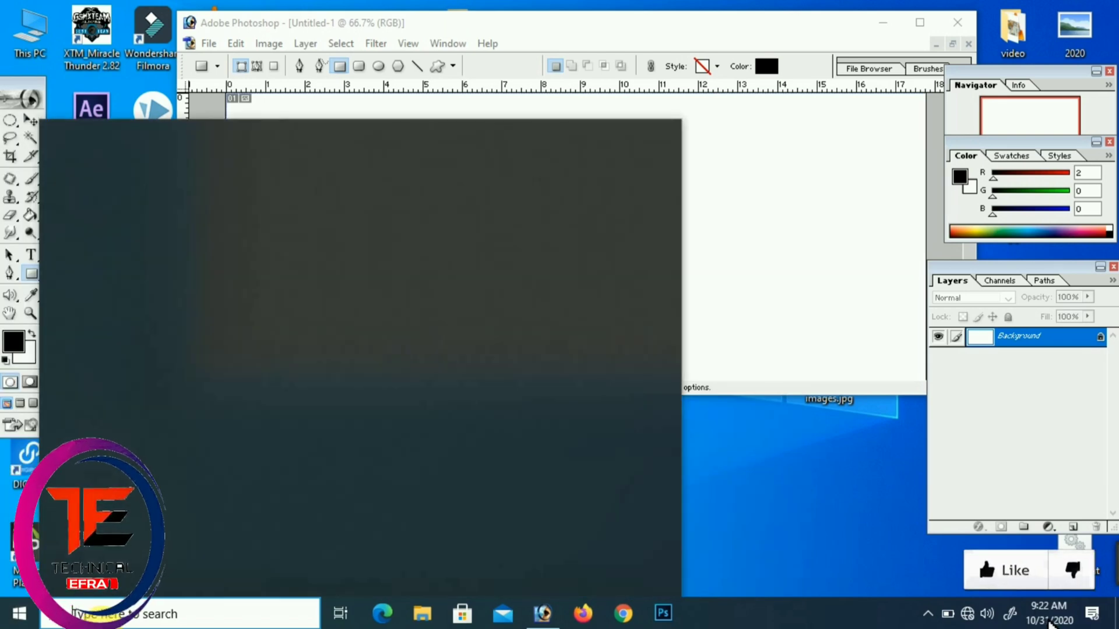
pyautogui.write('key')
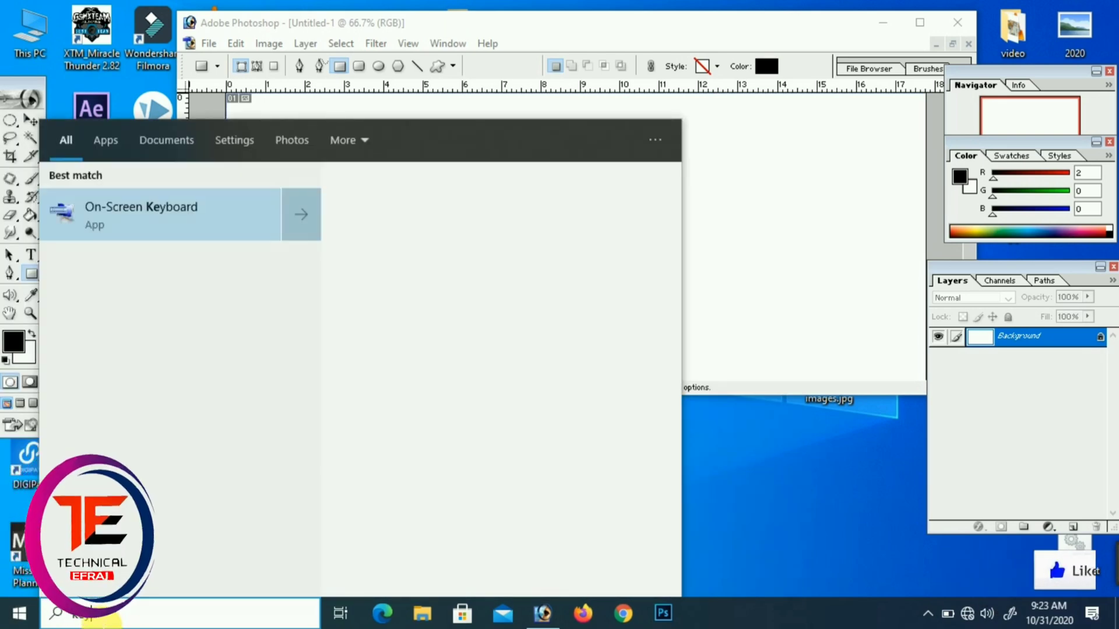
pyautogui.click(142, 223)
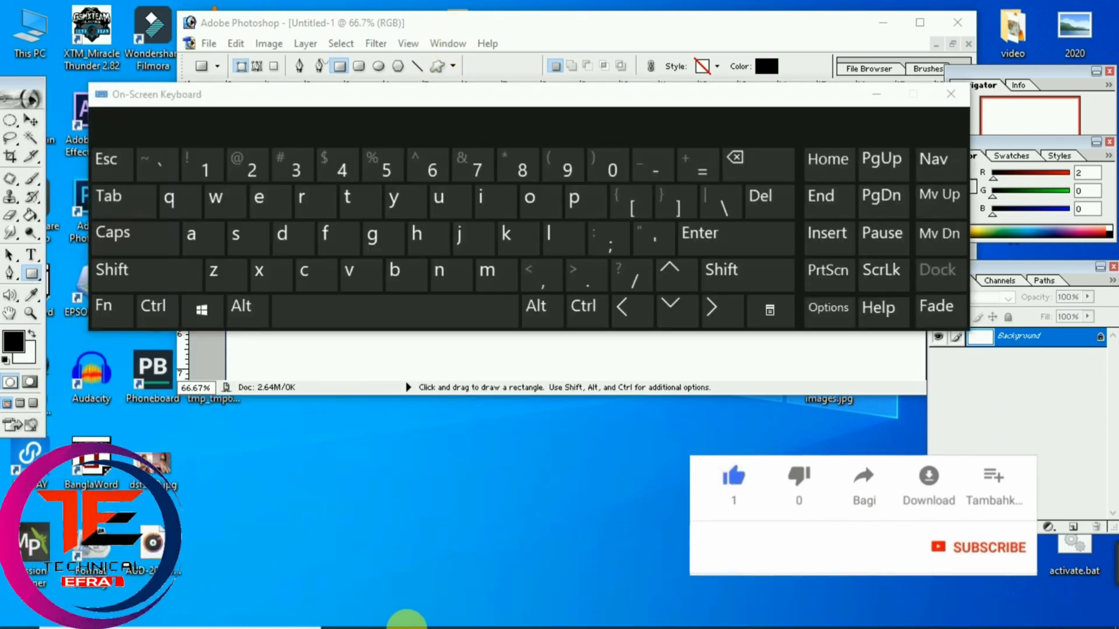
# - Maximize the Photoshop window and place the On-Screen Keyboard over its upper edge
pyautogui.moveTo(507, 99); pyautogui.dragTo(524, 302)
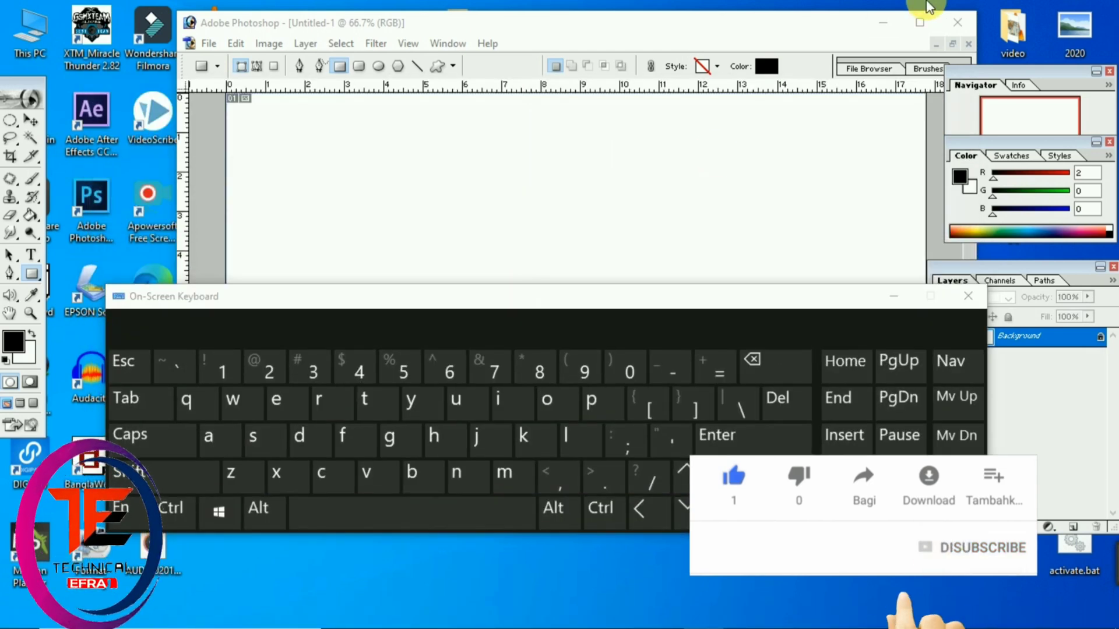
pyautogui.click(920, 22)
pyautogui.moveTo(710, 296); pyautogui.dragTo(711, 23)
# - Draw a proportion-constrained black square in the lower middle of the canvas and shorten the On-Screen Keyboard to uncover more canvas
pyautogui.click(134, 192)
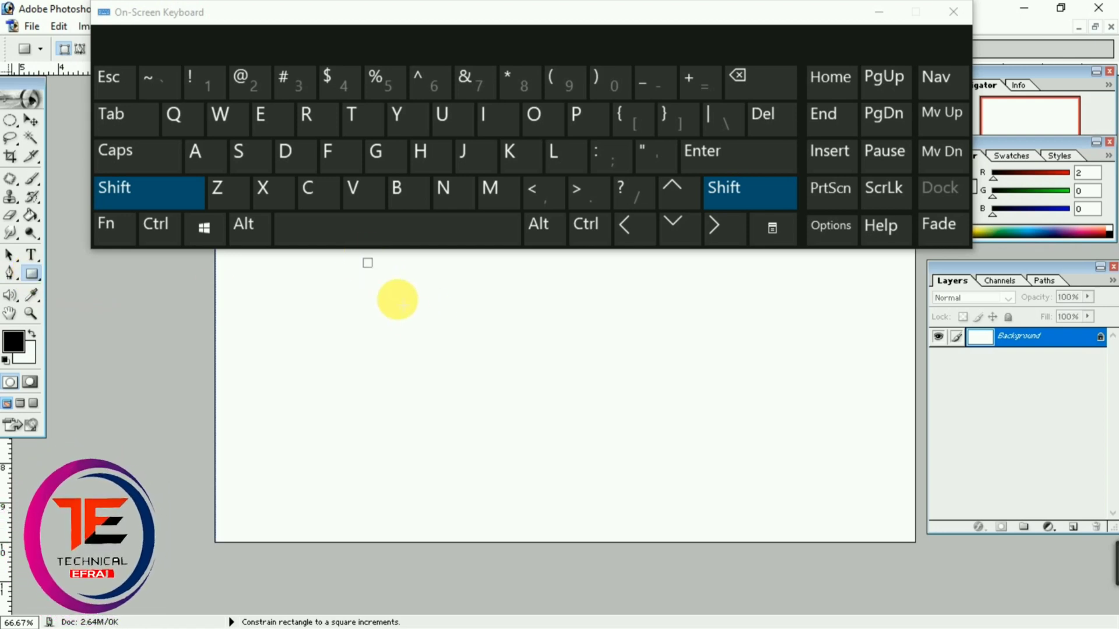
pyautogui.moveTo(397, 300); pyautogui.dragTo(571, 483)
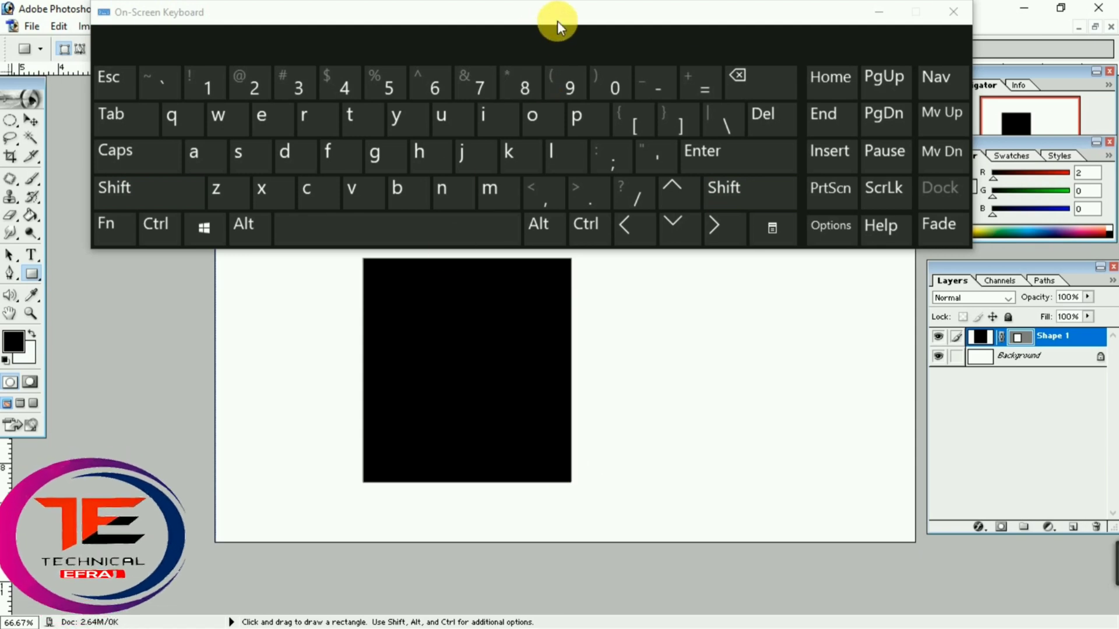
pyautogui.moveTo(701, 2)
pyautogui.mouseDown()
pyautogui.moveTo(704, 92)
pyautogui.moveTo(656, 265)
pyautogui.moveTo(685, 5)
pyautogui.mouseUp()
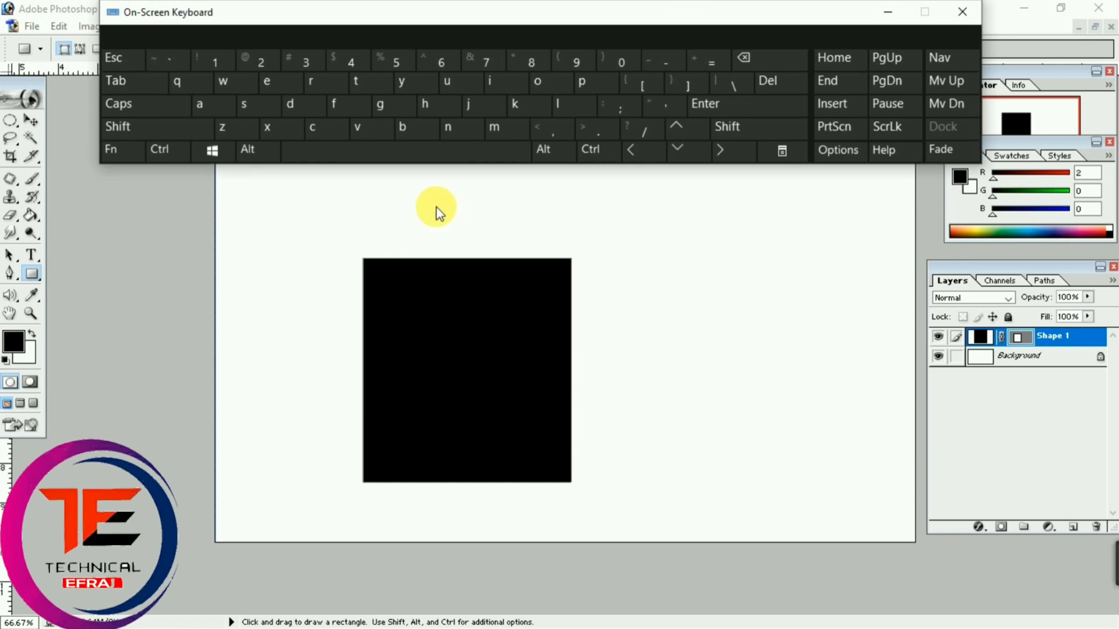
pyautogui.click(519, 271)
# - Rotate the black square about 45 degrees, distort it into a flattened diamond and shift it to the upper middle of the canvas
pyautogui.click(35, 123)
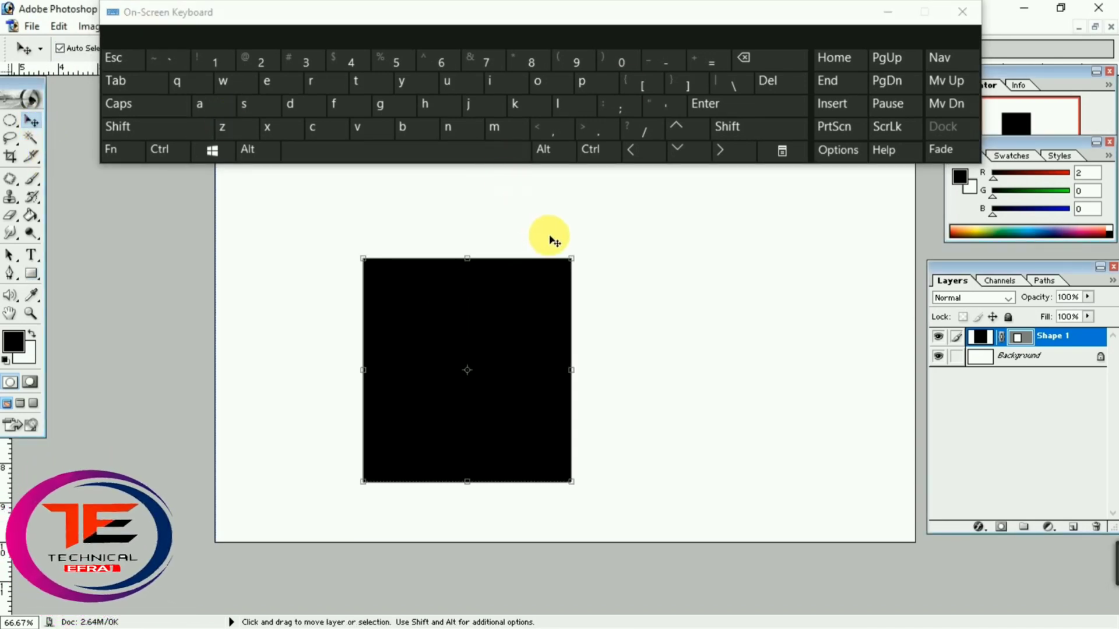
pyautogui.moveTo(584, 252); pyautogui.dragTo(465, 218)
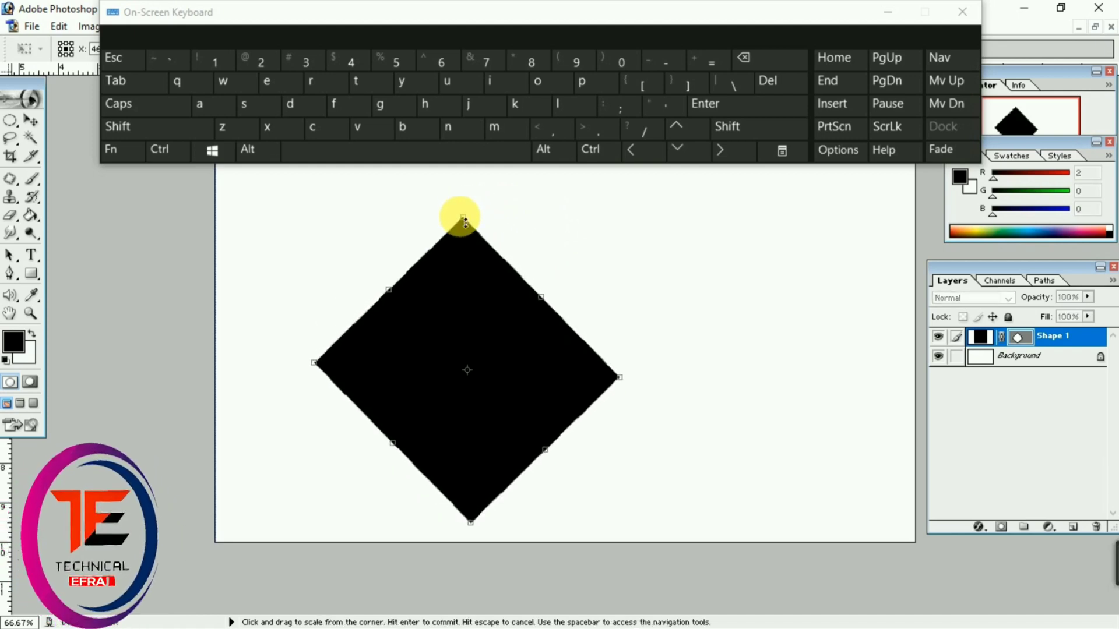
pyautogui.press('ctrl')
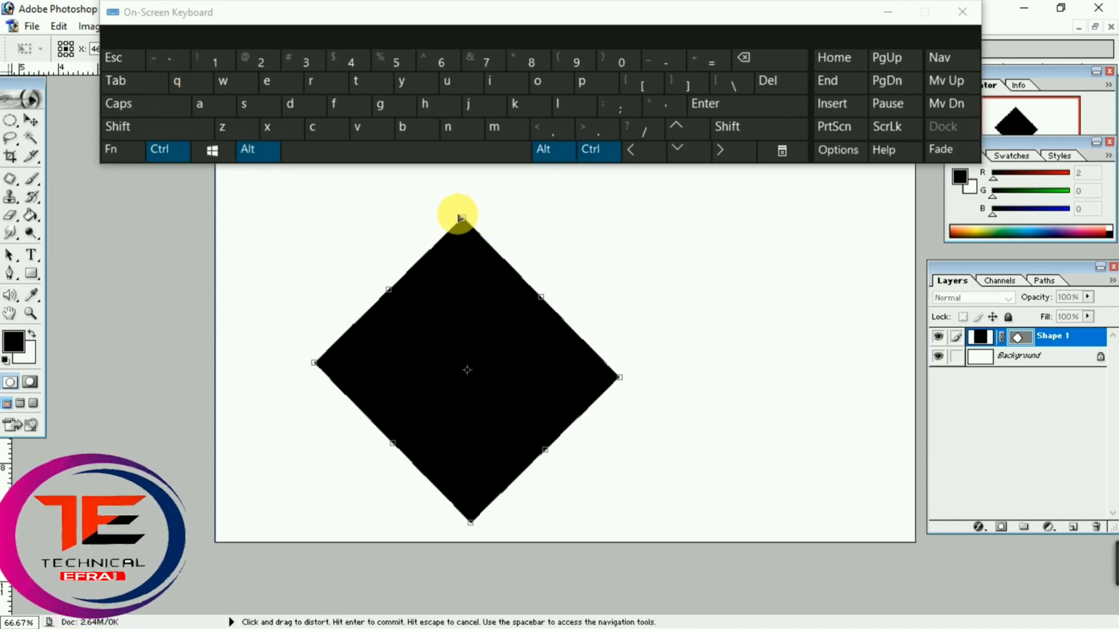
pyautogui.moveTo(464, 218); pyautogui.dragTo(475, 275)
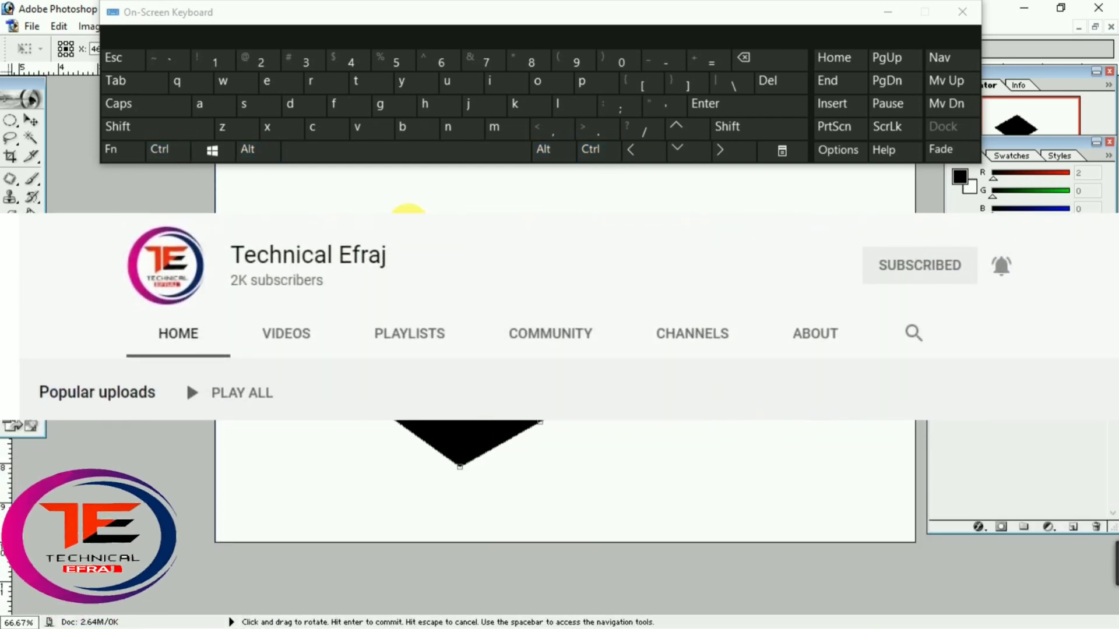
pyautogui.press('Return')
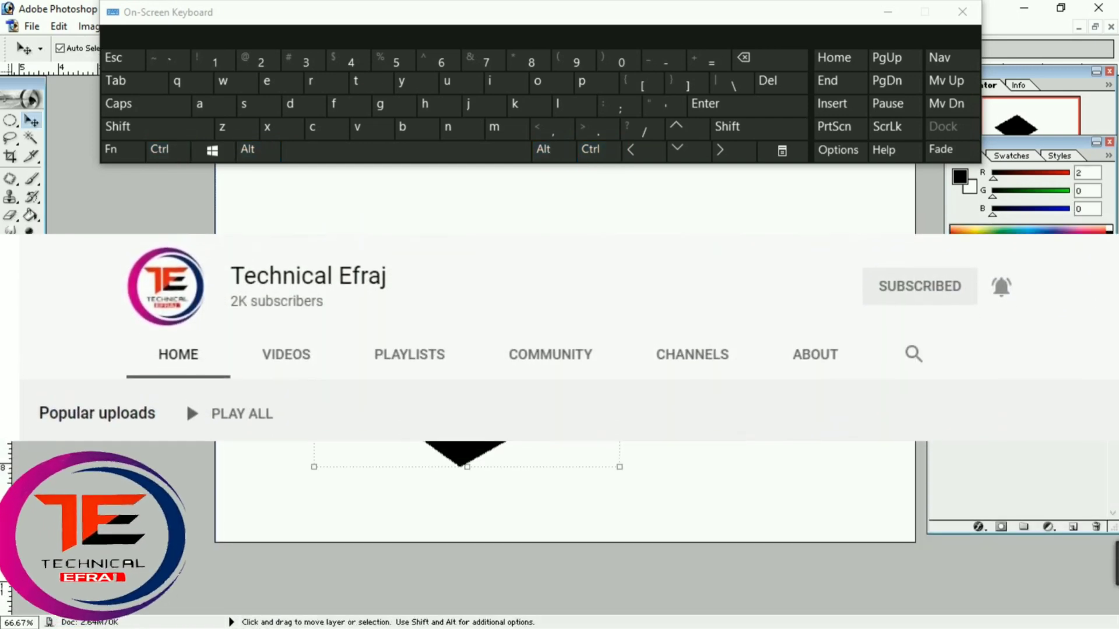
pyautogui.moveTo(496, 375); pyautogui.dragTo(558, 309)
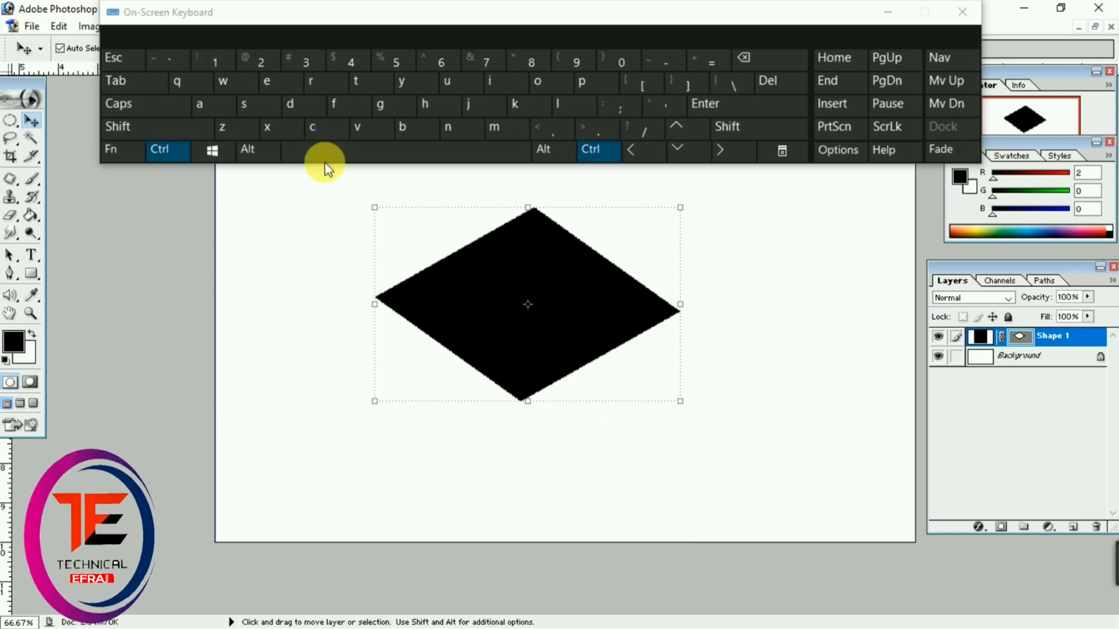
# - Open the wedding couple photo from the Desktop folder and select the whole image
pyautogui.hotkey('ctrl', 'o')
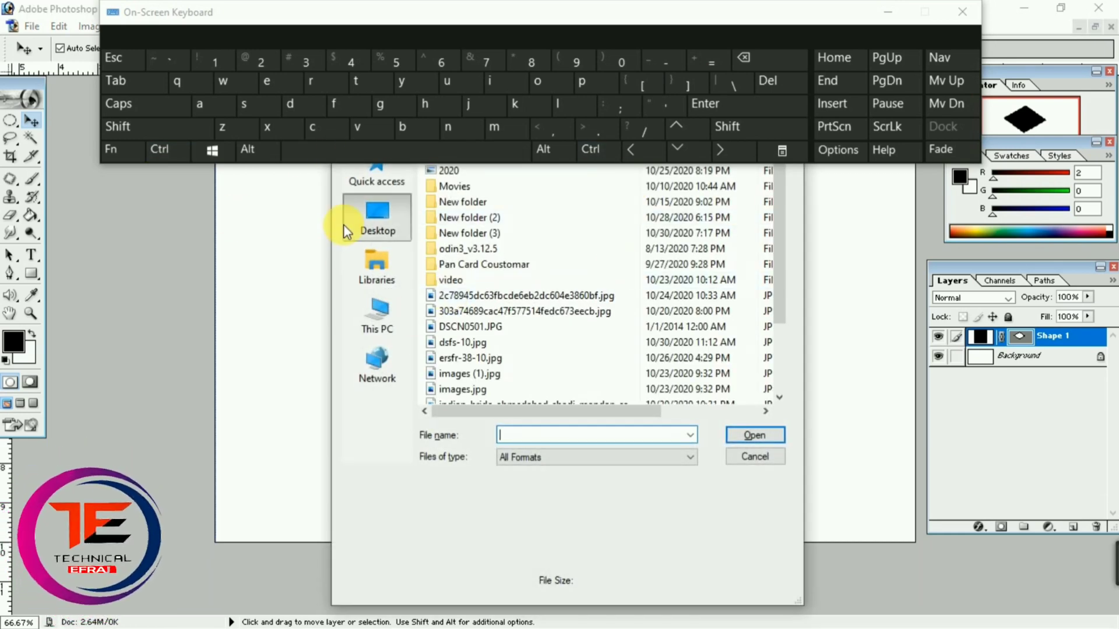
pyautogui.click(344, 225)
pyautogui.moveTo(777, 196); pyautogui.dragTo(801, 402)
pyautogui.doubleClick(545, 357)
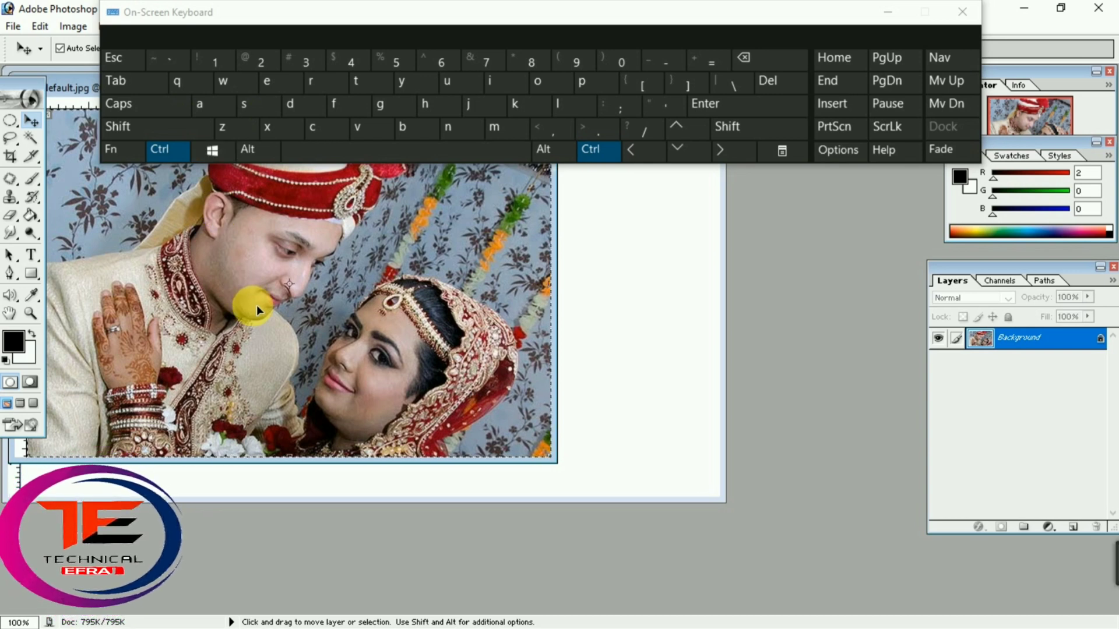
# - Copy the couple photo into the diamond document as a new layer above the Background and position it over the diamond
pyautogui.press('ctrl')
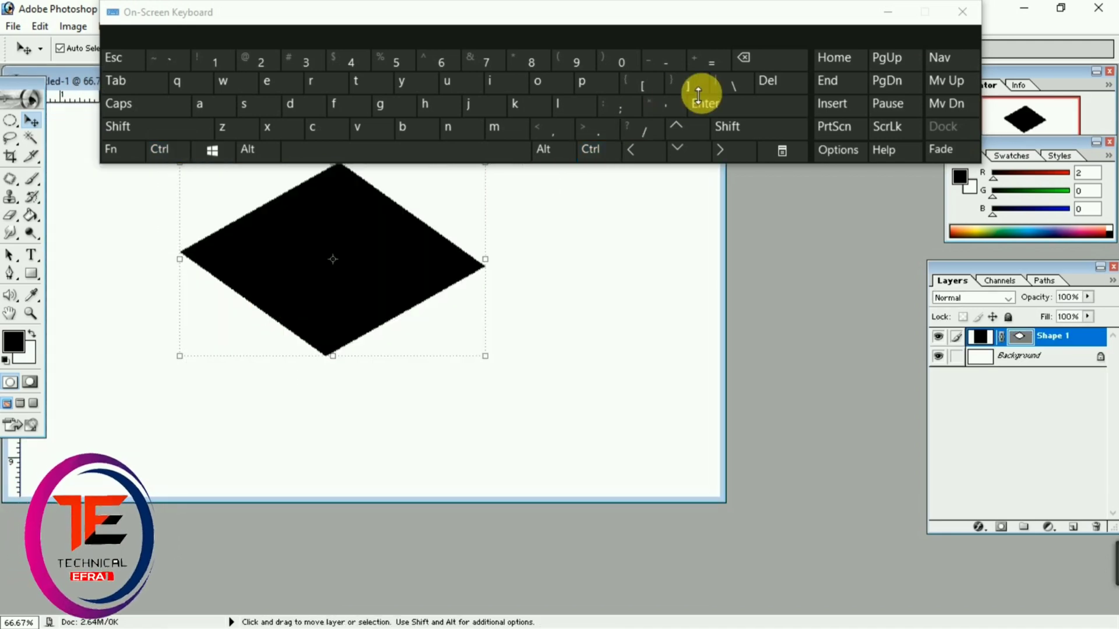
pyautogui.doubleClick(89, 87)
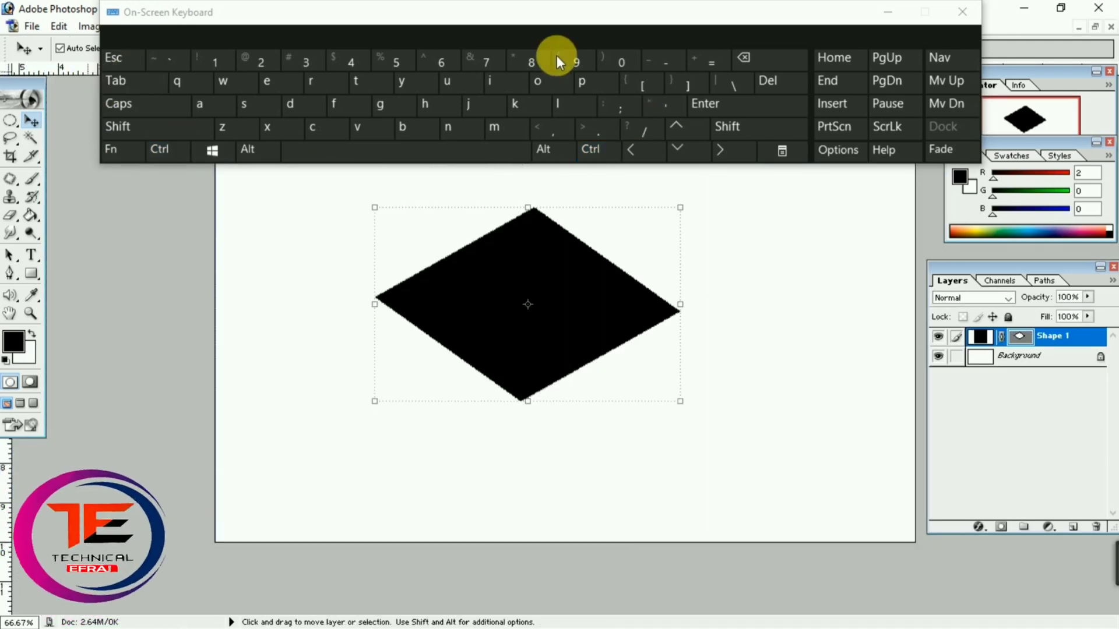
pyautogui.keyDown('ctrl'); pyautogui.click(810, 340); pyautogui.keyUp('ctrl')
pyautogui.hotkey('ctrl', 'v')
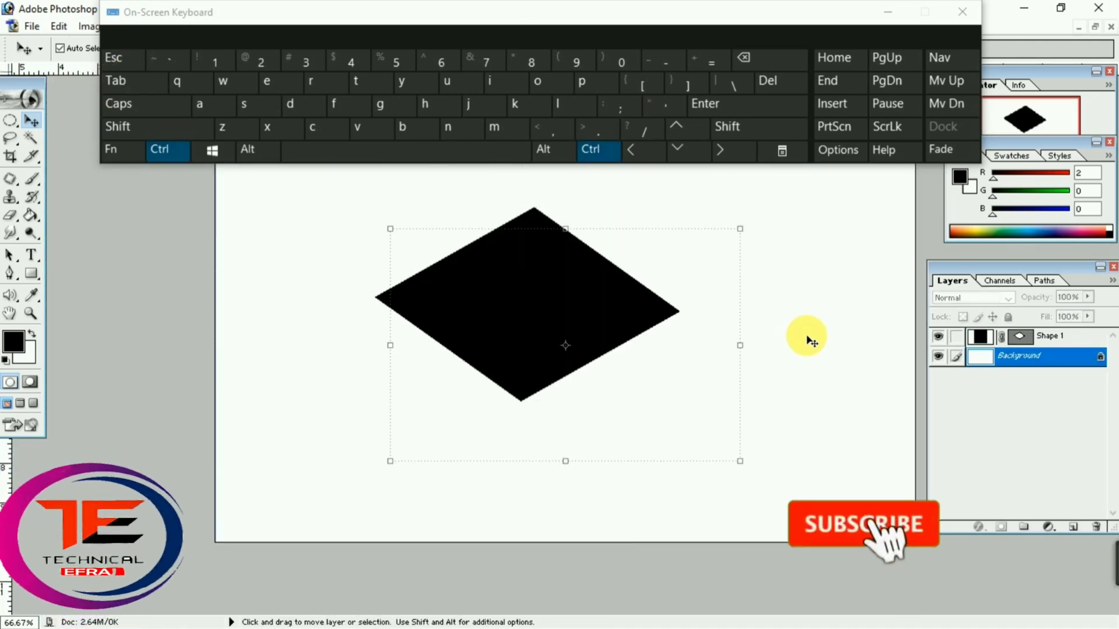
pyautogui.moveTo(702, 331); pyautogui.dragTo(688, 361)
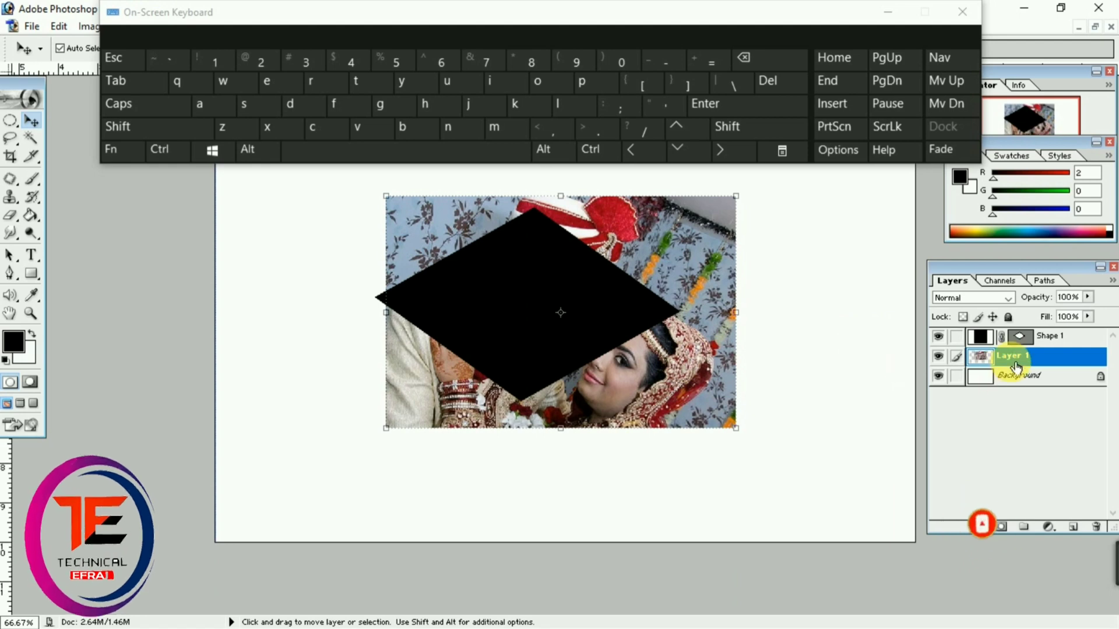
# - Bring the photo layer above Shape 1 and scale it down so it sits centered over the black diamond
pyautogui.moveTo(1032, 363); pyautogui.dragTo(1031, 342)
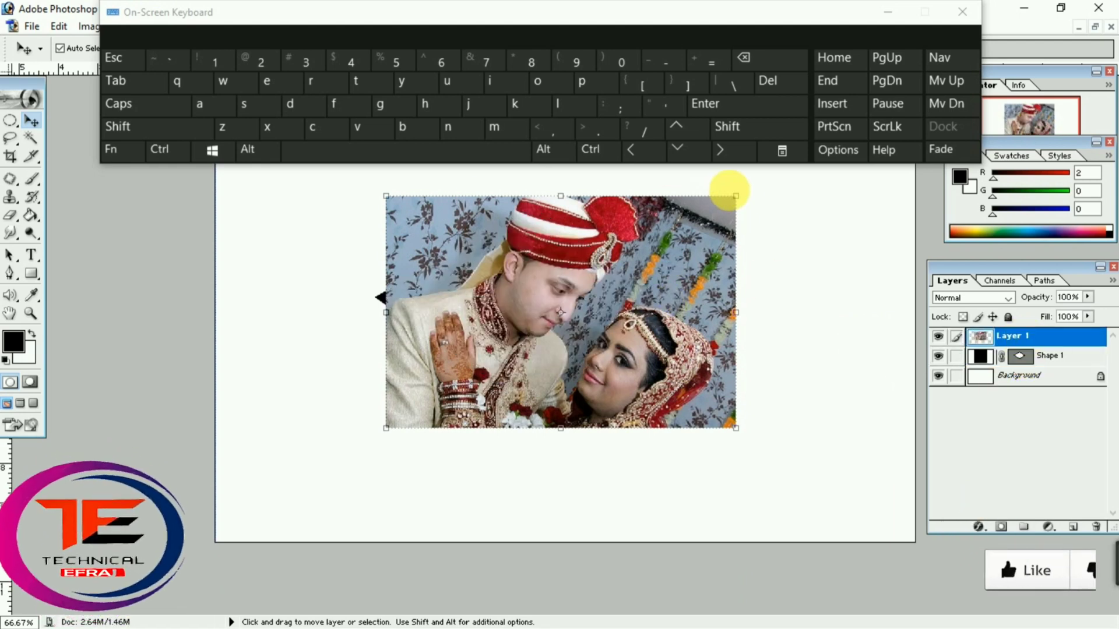
pyautogui.moveTo(737, 196); pyautogui.dragTo(595, 270)
pyautogui.moveTo(519, 334); pyautogui.dragTo(576, 291)
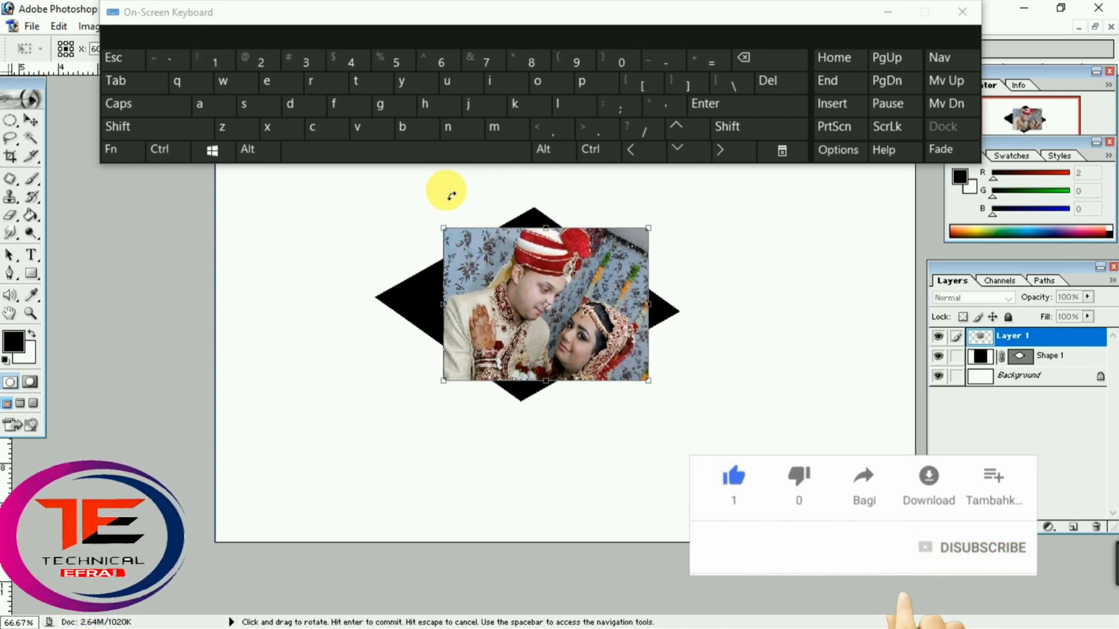
# - Distort the couple photo so its four corners match the corners of the black diamond, and apply the transform
pyautogui.click(170, 150)
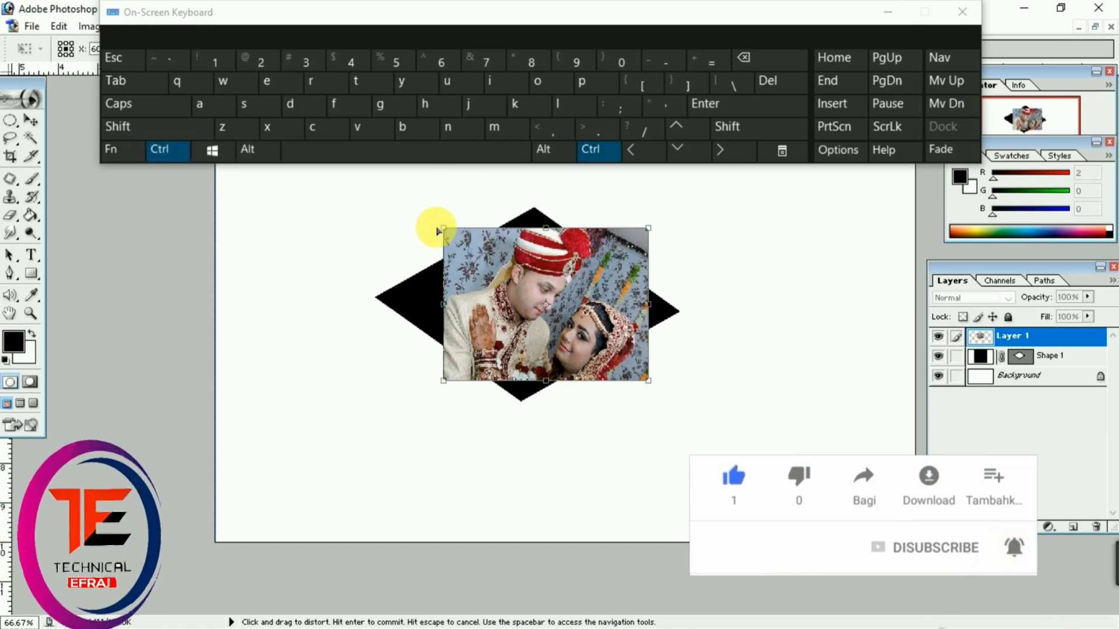
pyautogui.moveTo(444, 229); pyautogui.dragTo(443, 232)
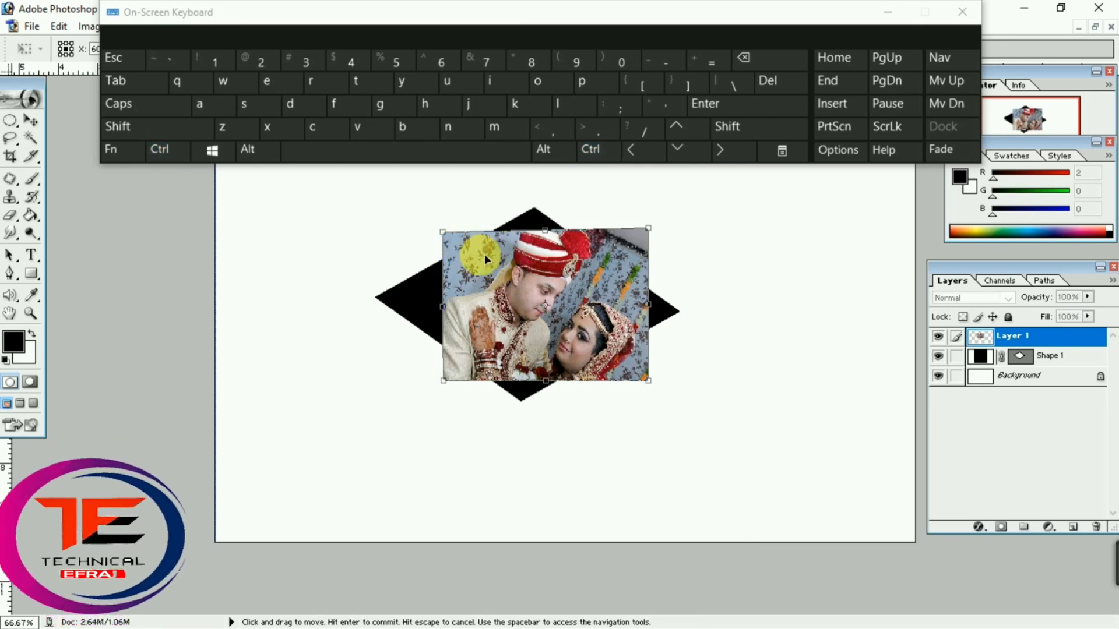
pyautogui.press('ctrl')
pyautogui.moveTo(442, 234); pyautogui.dragTo(380, 300)
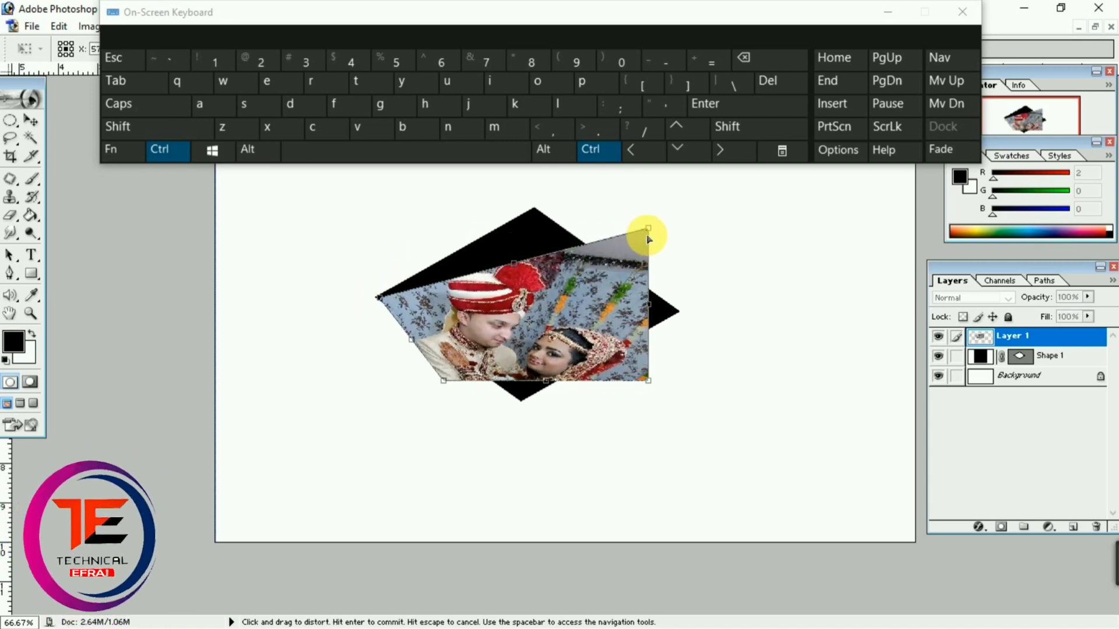
pyautogui.moveTo(649, 230); pyautogui.dragTo(536, 211)
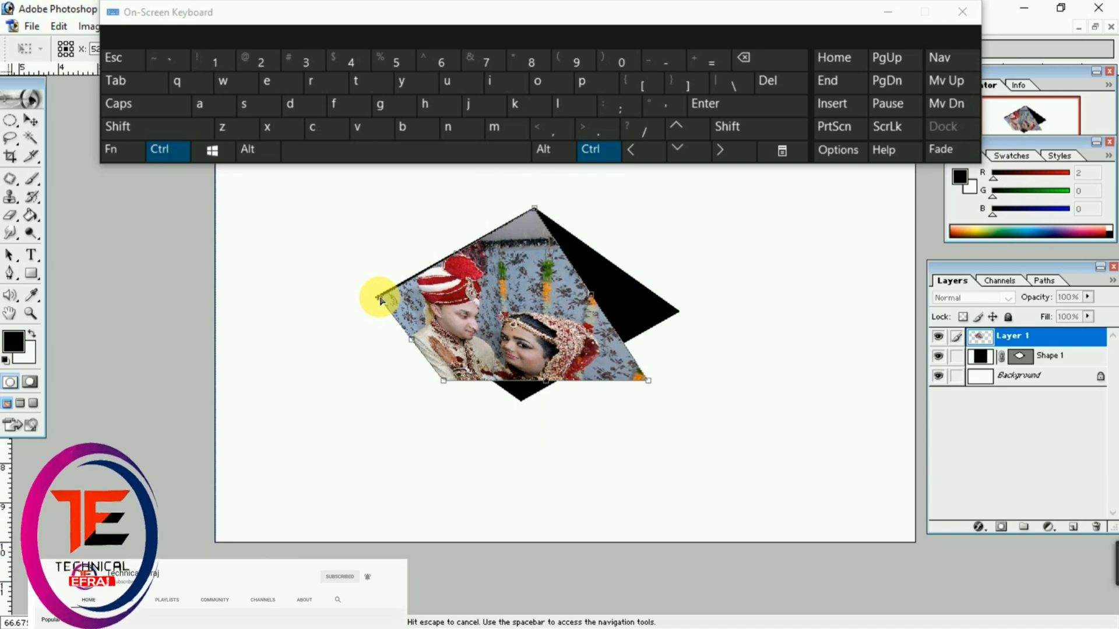
pyautogui.moveTo(380, 299); pyautogui.dragTo(380, 297)
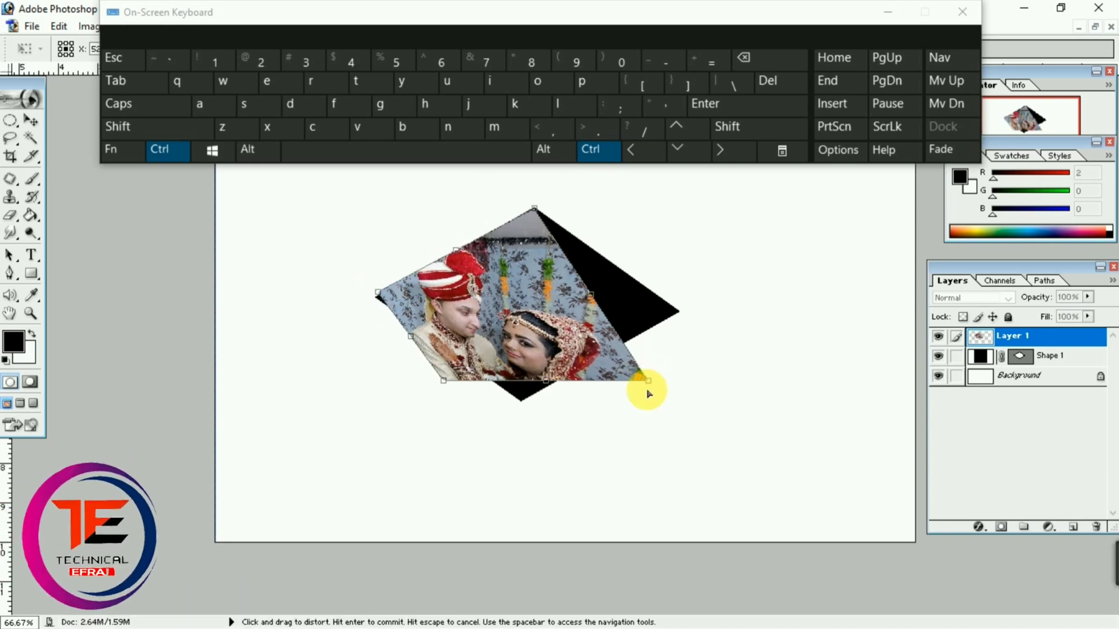
pyautogui.moveTo(650, 382); pyautogui.dragTo(680, 314)
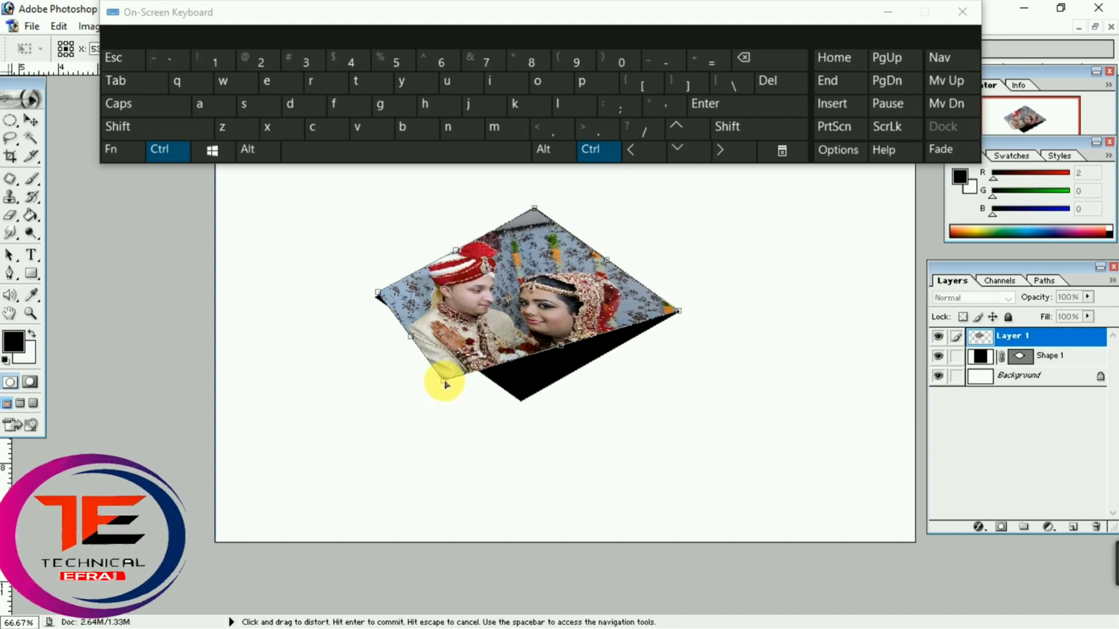
pyautogui.moveTo(446, 385); pyautogui.dragTo(522, 406)
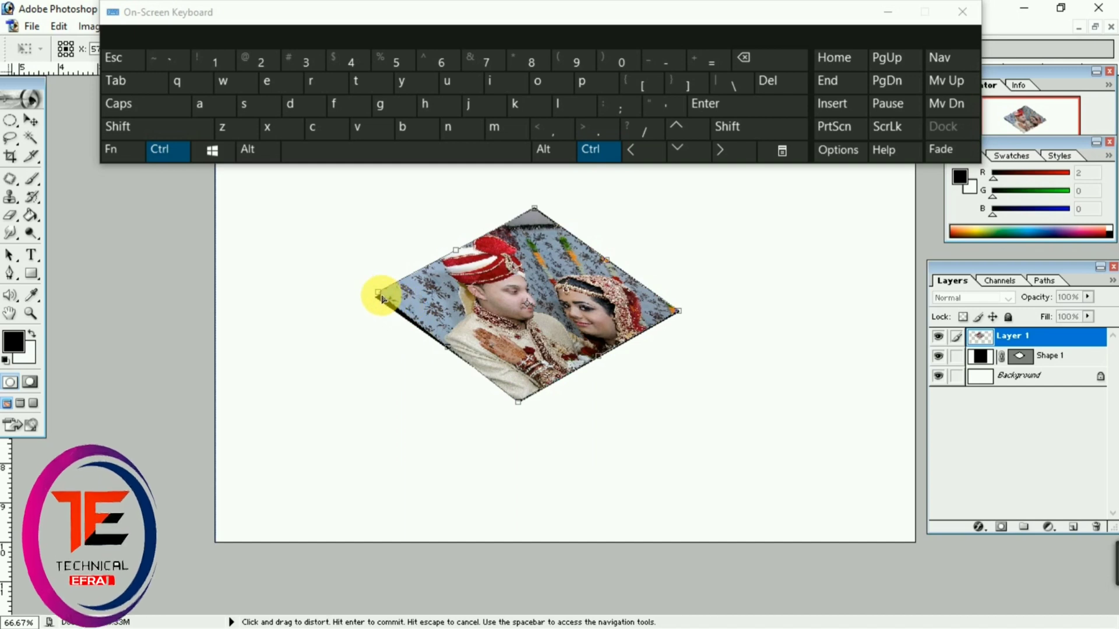
pyautogui.moveTo(380, 299); pyautogui.dragTo(378, 302)
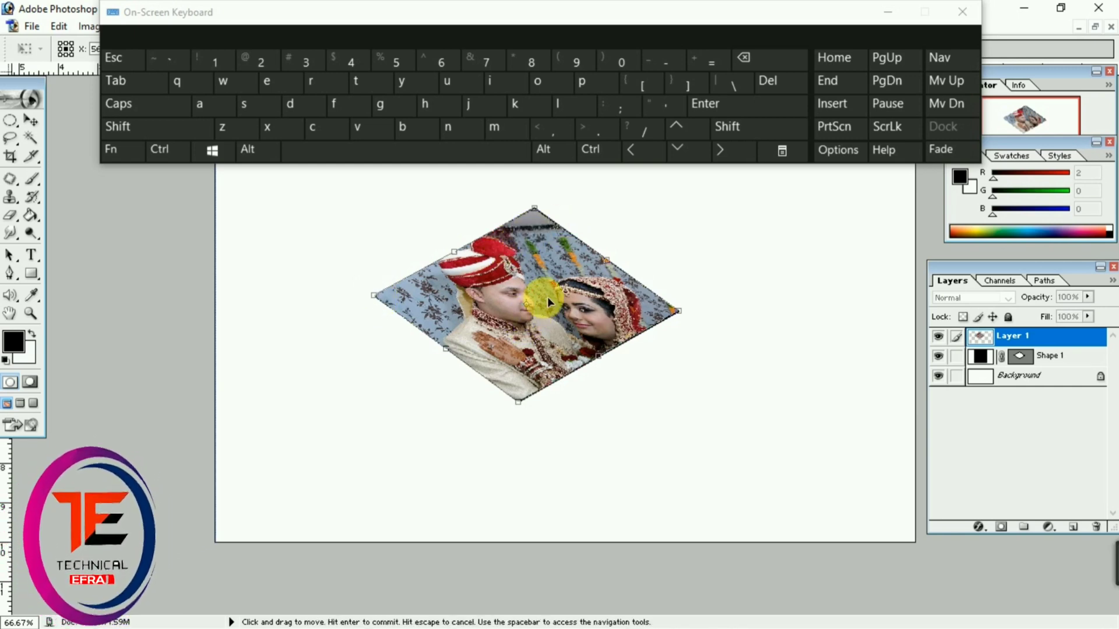
pyautogui.press('Return')
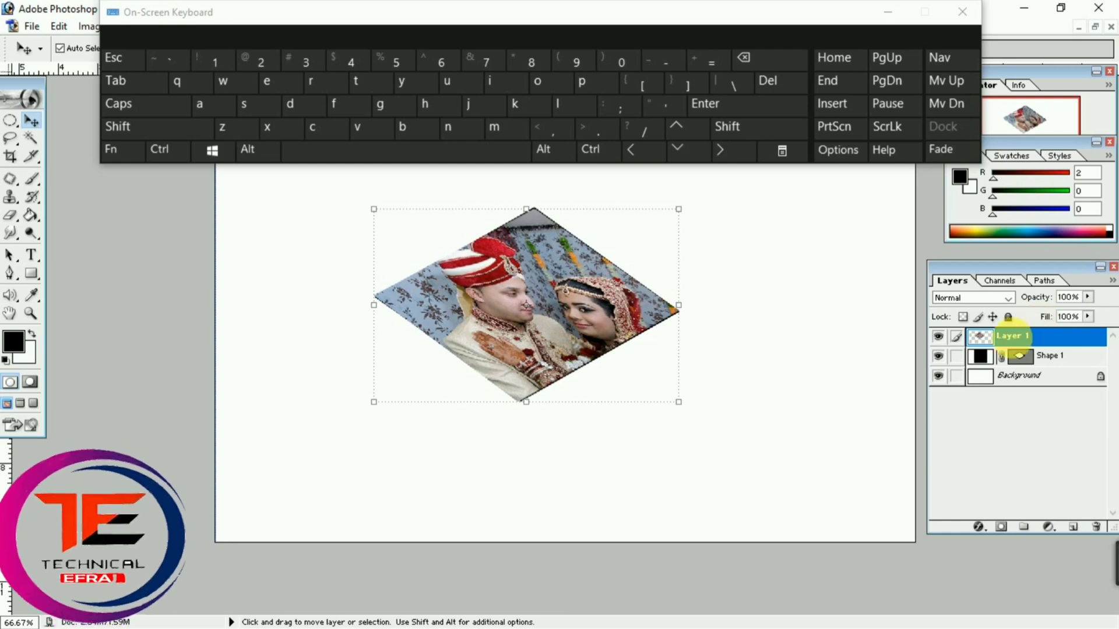
# - Hide the Shape 1 layer and duplicate the diamond-shaped photo layer
pyautogui.click(938, 357)
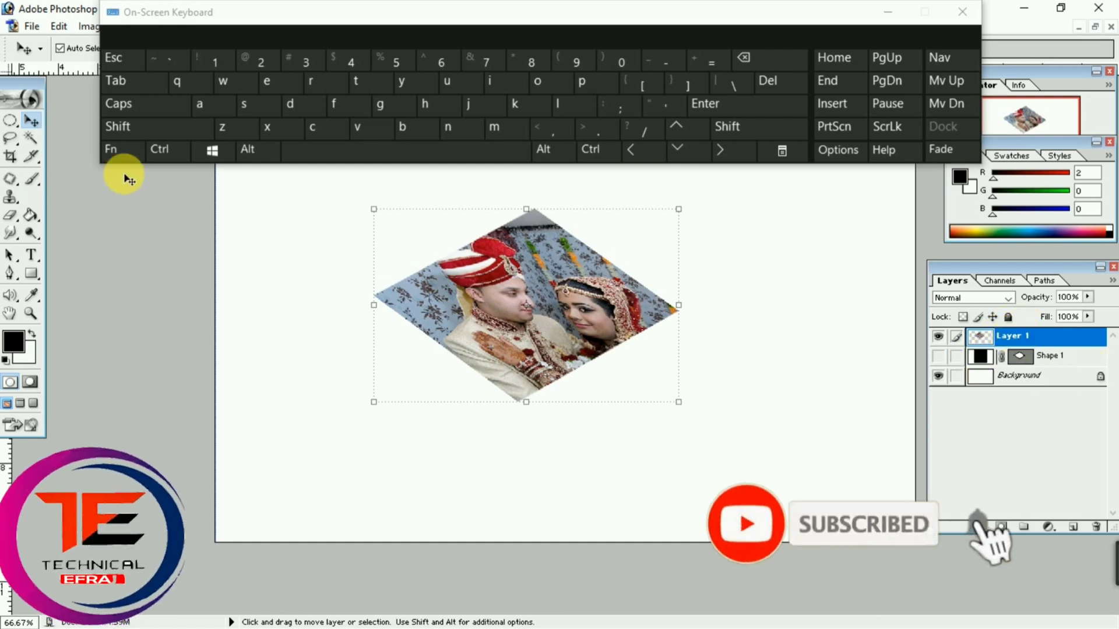
pyautogui.click(158, 151)
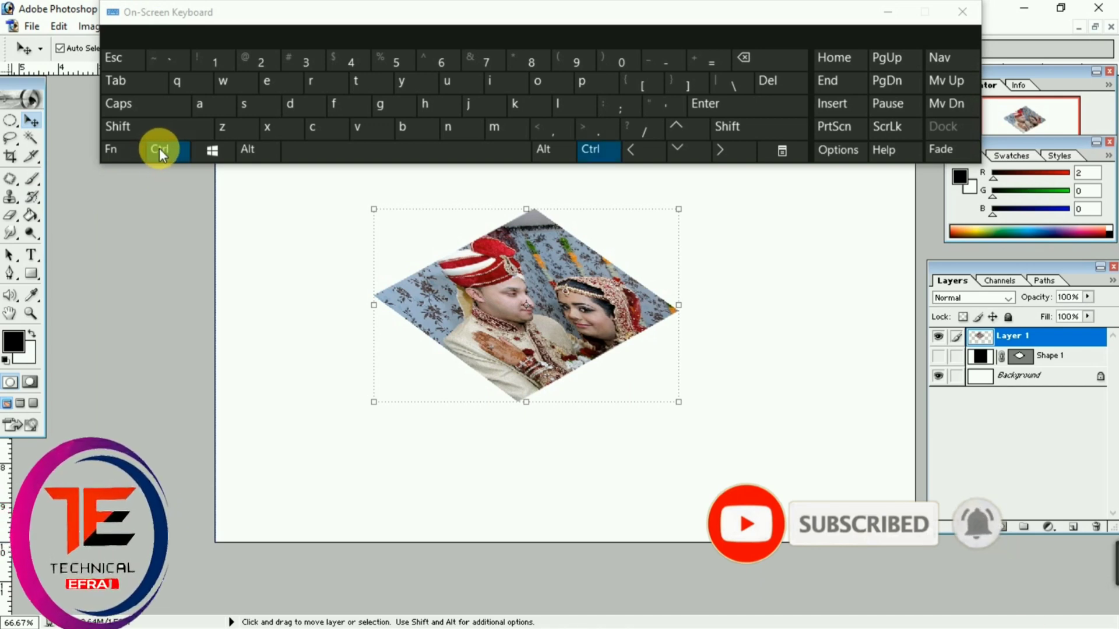
pyautogui.click(466, 104)
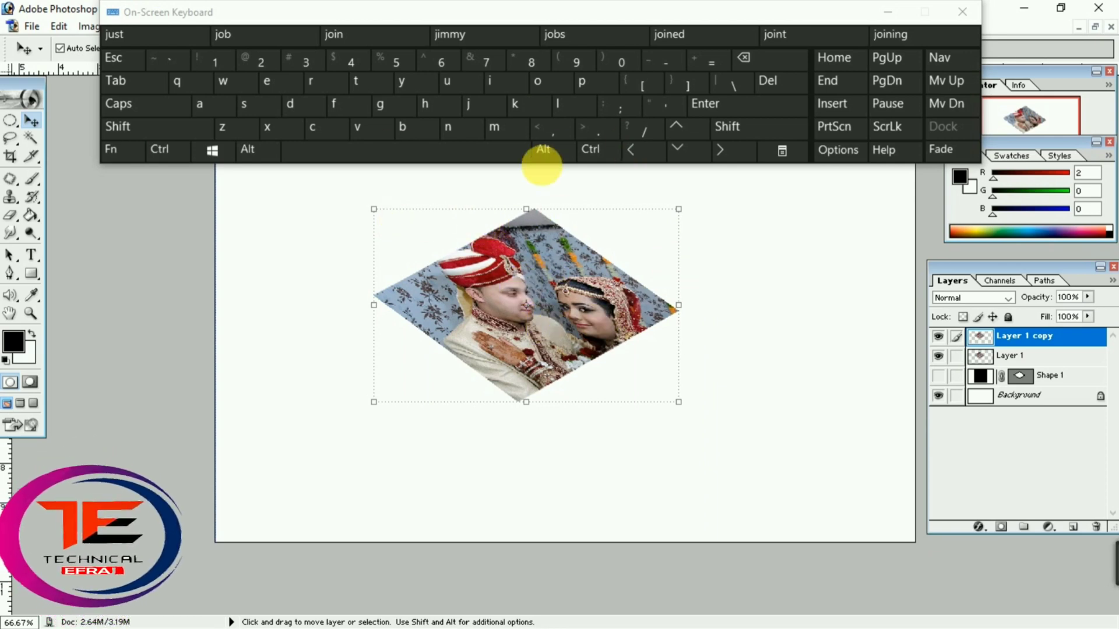
# - Repeatedly duplicate the photo layer with a slight upward nudge until there are 49 copies, building up the block's thickness
pyautogui.click(250, 150)
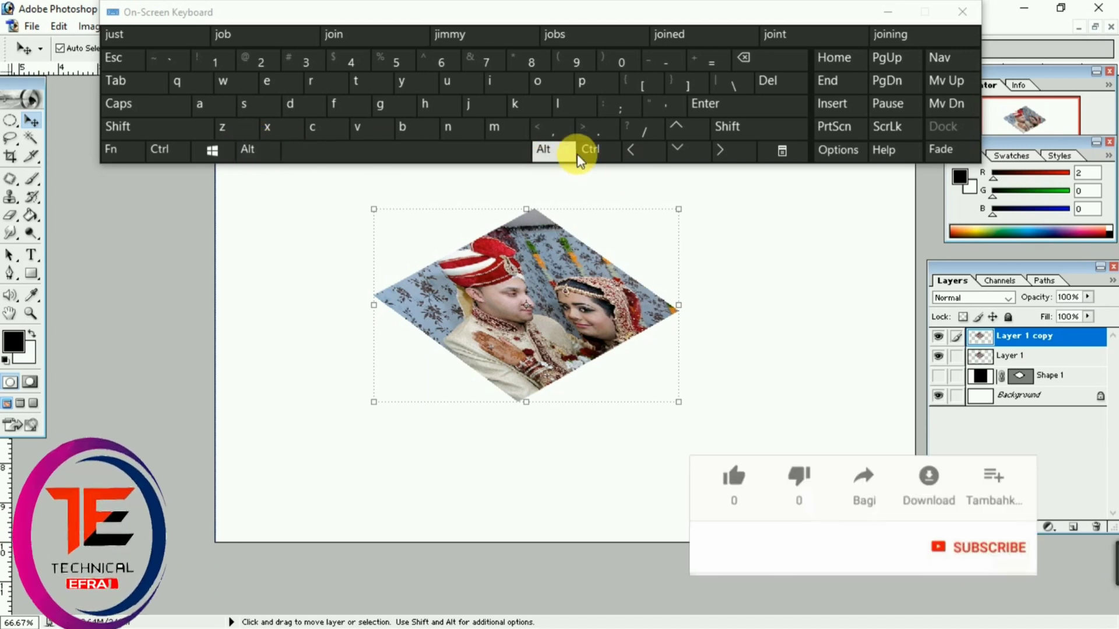
pyautogui.click(561, 153)
pyautogui.click(542, 150)
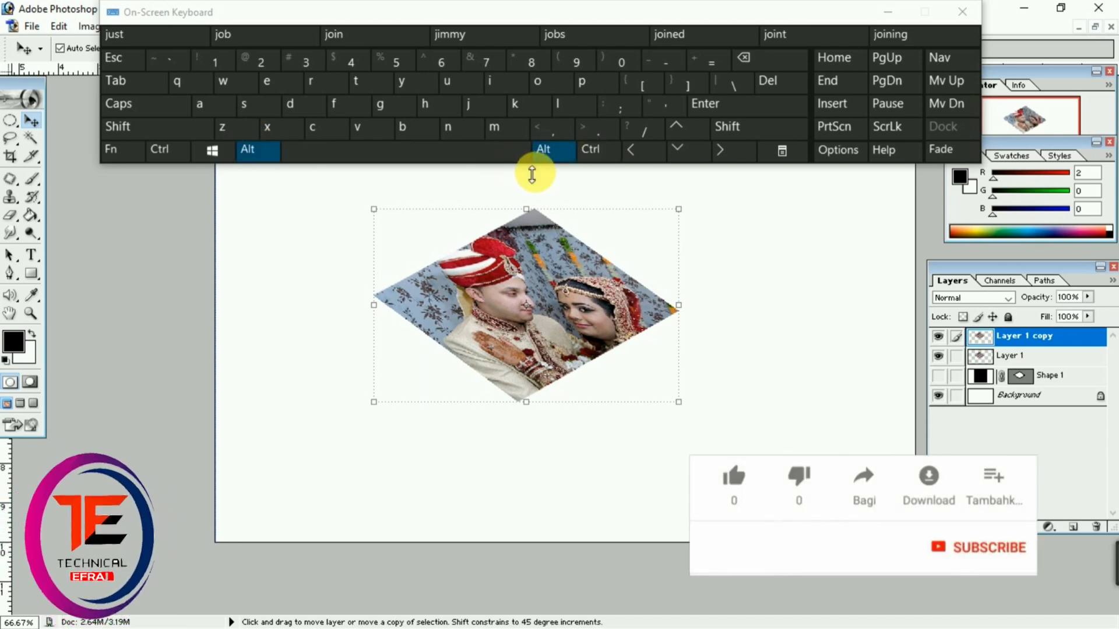
pyautogui.click(684, 123)
pyautogui.click(685, 124)
pyautogui.click(684, 124)
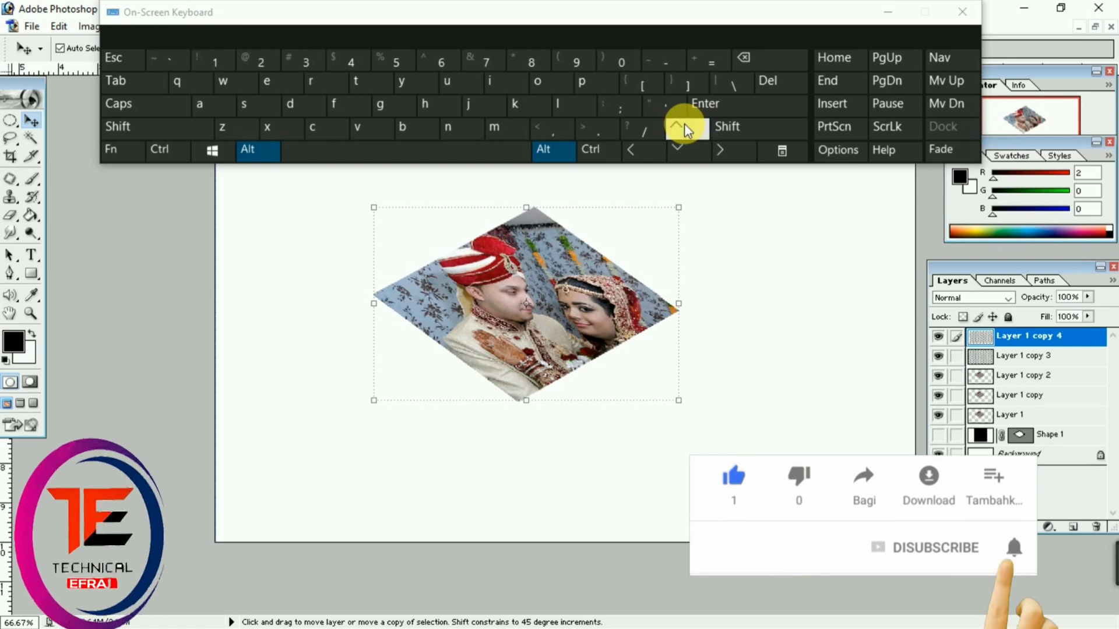
pyautogui.click(685, 124)
pyautogui.click(684, 123)
pyautogui.click(684, 123)
pyautogui.click(684, 124)
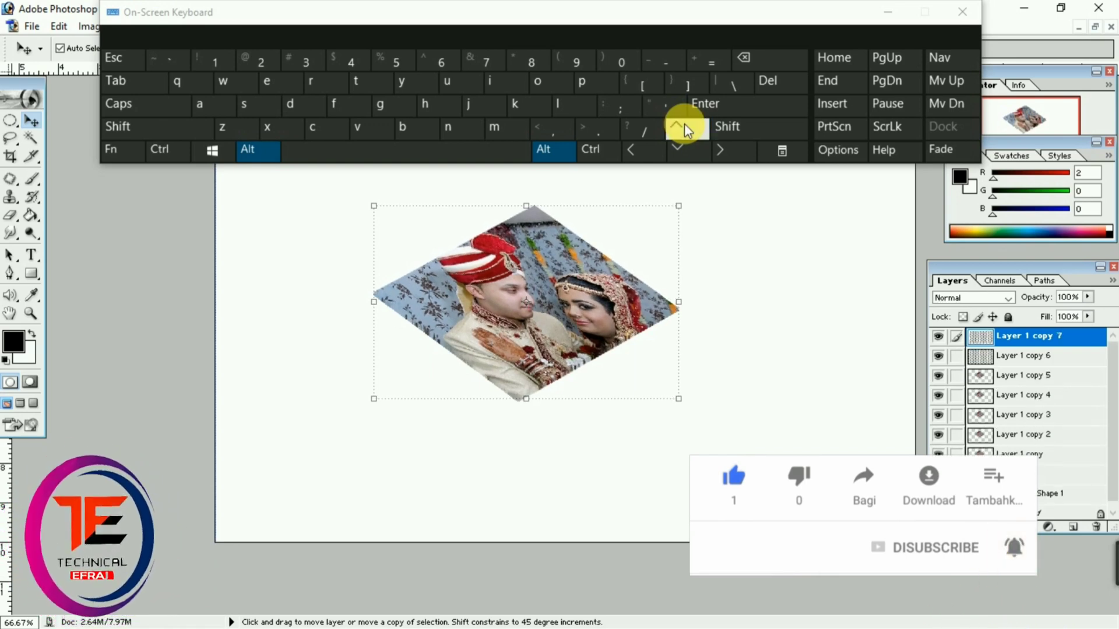
pyautogui.click(684, 124)
pyautogui.click(684, 124)
pyautogui.click(684, 124)
pyautogui.click(684, 124)
pyautogui.click(684, 124)
pyautogui.click(684, 124)
pyautogui.click(684, 124)
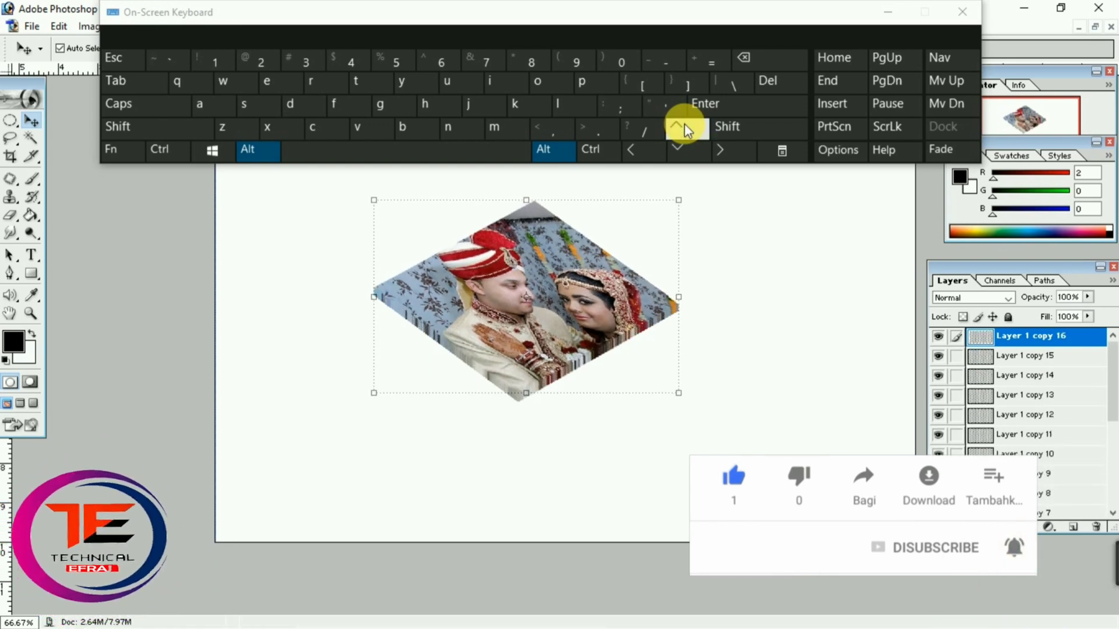
pyautogui.click(685, 123)
pyautogui.click(684, 123)
pyautogui.click(684, 123)
pyautogui.click(684, 124)
pyautogui.click(684, 124)
pyautogui.click(684, 123)
pyautogui.click(685, 123)
pyautogui.click(684, 124)
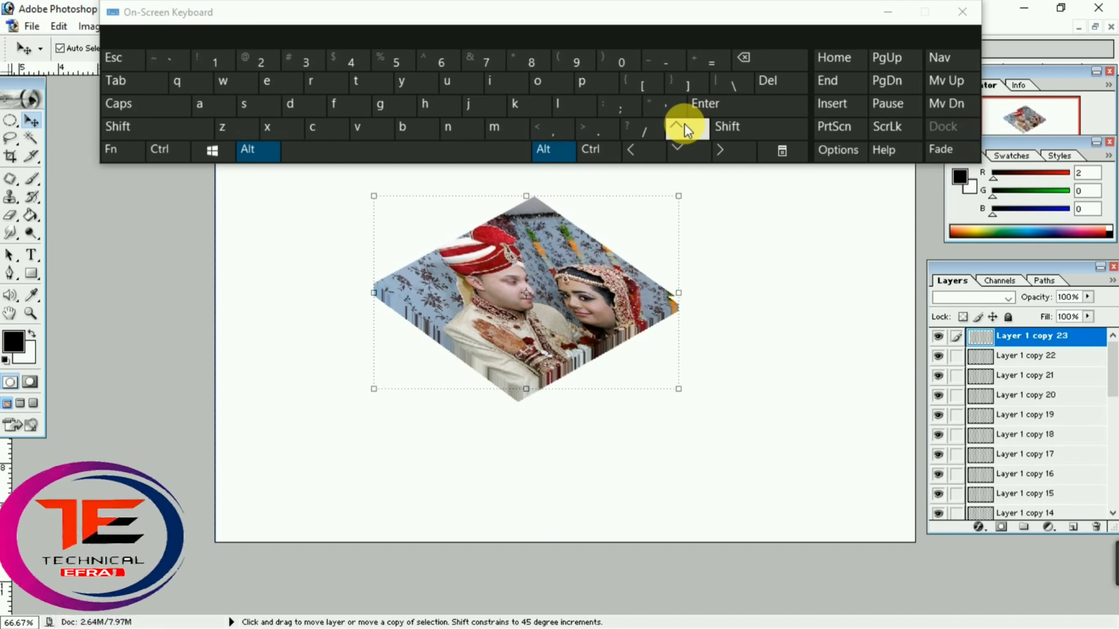
pyautogui.click(684, 123)
pyautogui.click(684, 124)
pyautogui.click(684, 123)
pyautogui.click(685, 124)
pyautogui.click(684, 123)
pyautogui.click(684, 123)
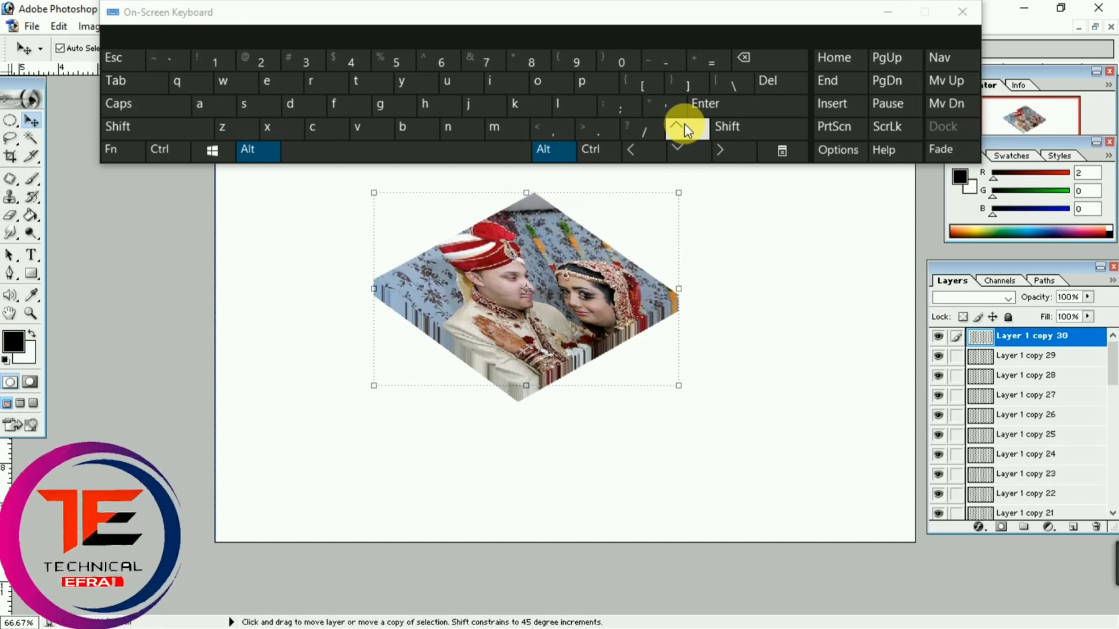
pyautogui.click(684, 123)
pyautogui.click(684, 124)
pyautogui.click(685, 124)
pyautogui.click(684, 124)
pyautogui.click(684, 124)
pyautogui.click(684, 124)
pyautogui.click(684, 123)
pyautogui.click(684, 124)
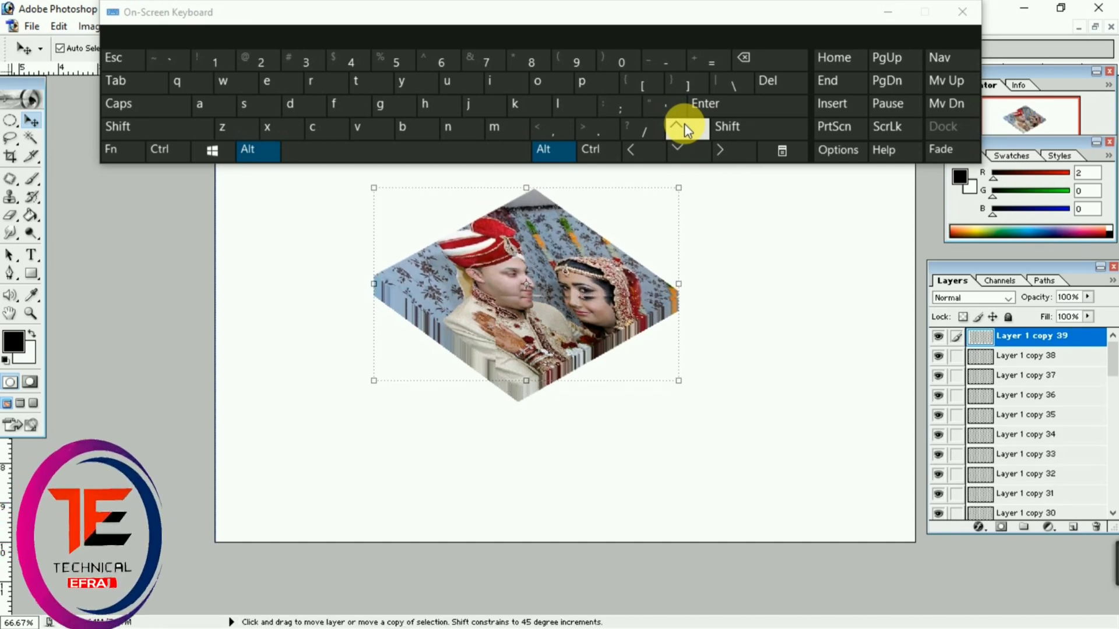
pyautogui.click(684, 124)
pyautogui.click(684, 124)
pyautogui.click(684, 124)
pyautogui.click(684, 124)
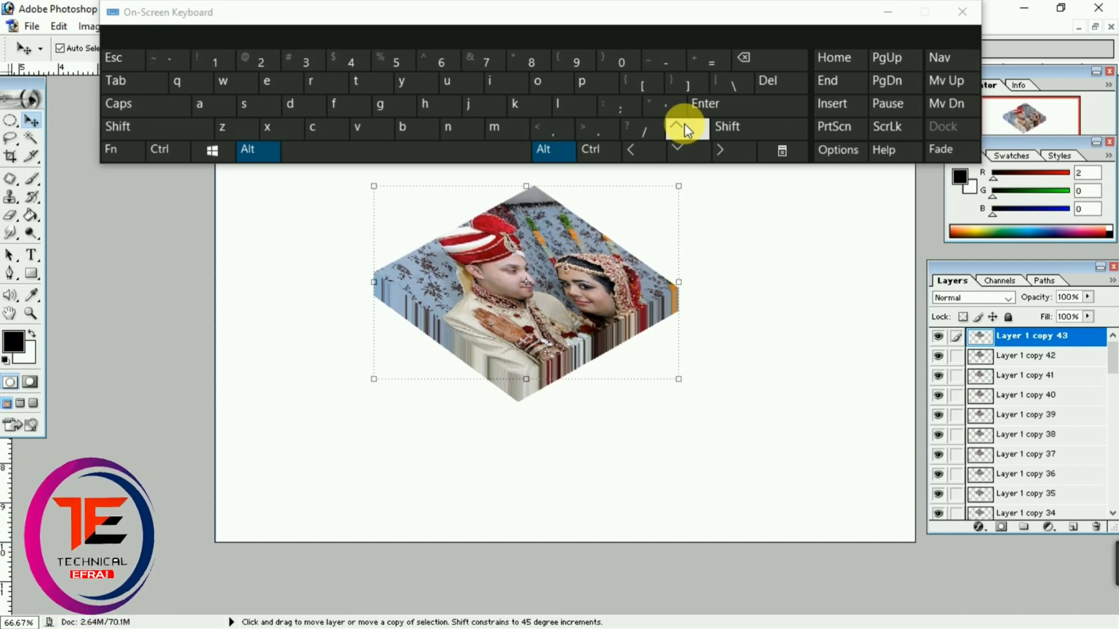
pyautogui.click(685, 123)
pyautogui.click(684, 124)
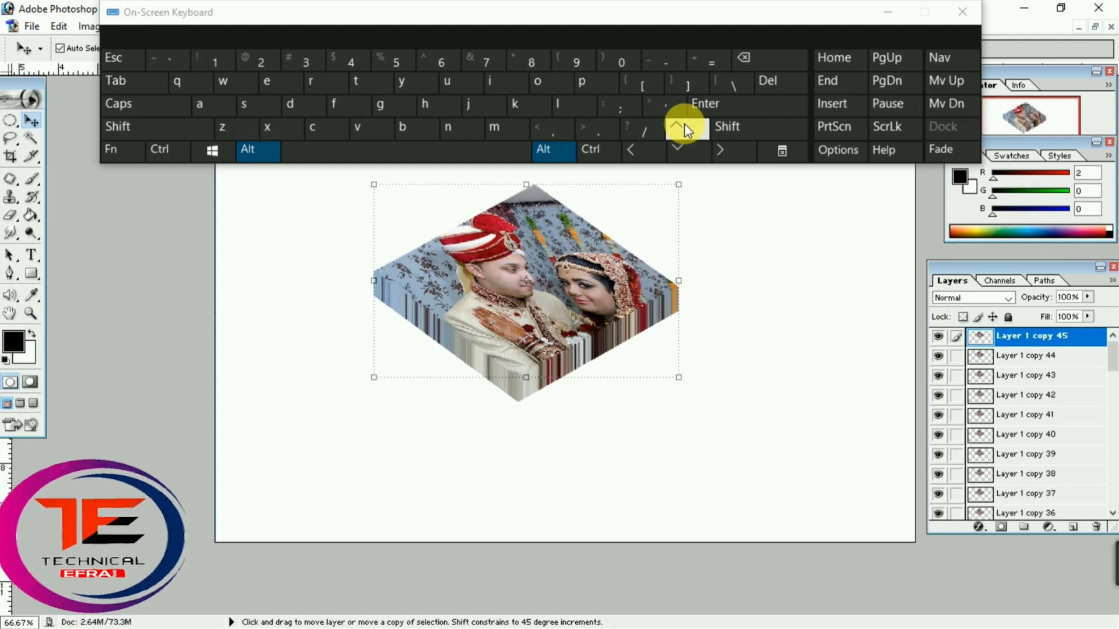
pyautogui.click(685, 124)
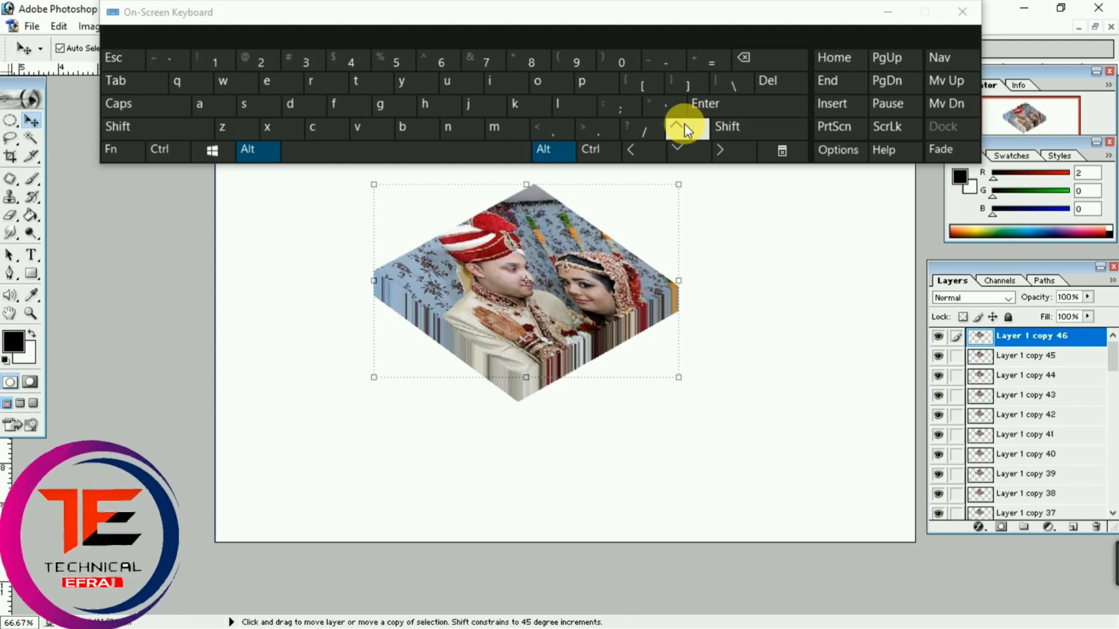
pyautogui.click(685, 123)
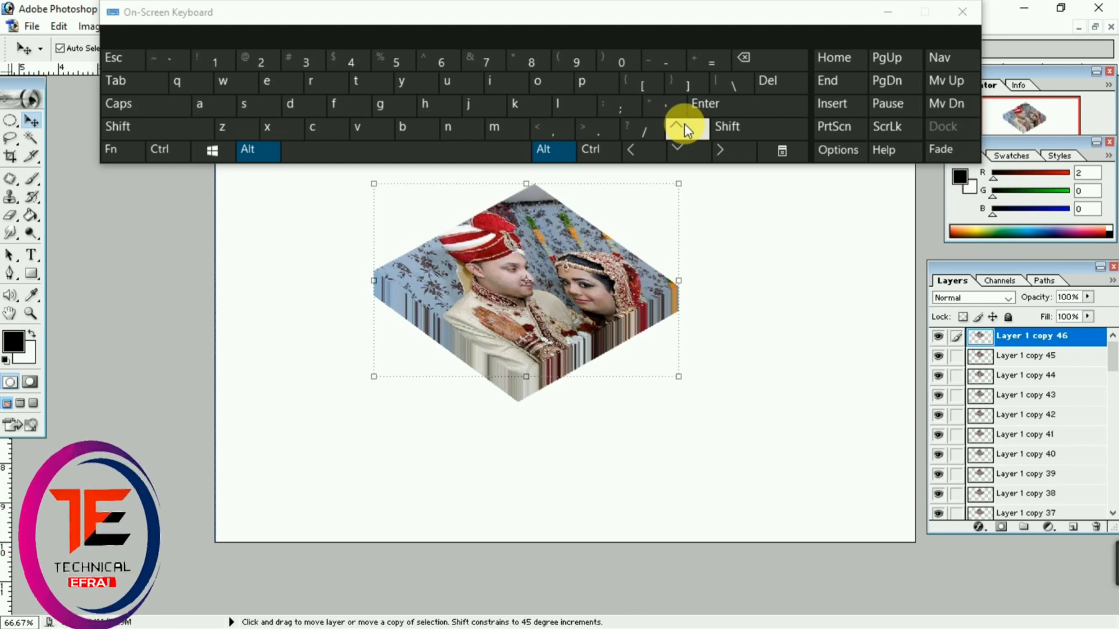
pyautogui.click(684, 124)
pyautogui.click(684, 124)
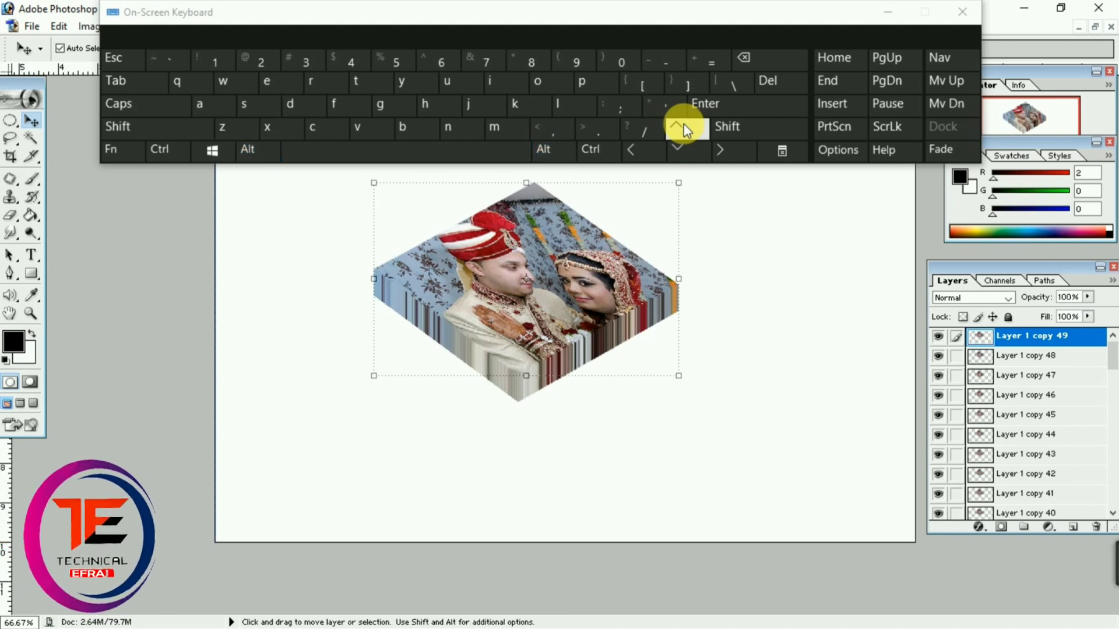
# - Make Layer 1 copy 49 the active layer and link all the photo layers below it, down to Layer 1
pyautogui.click(722, 300)
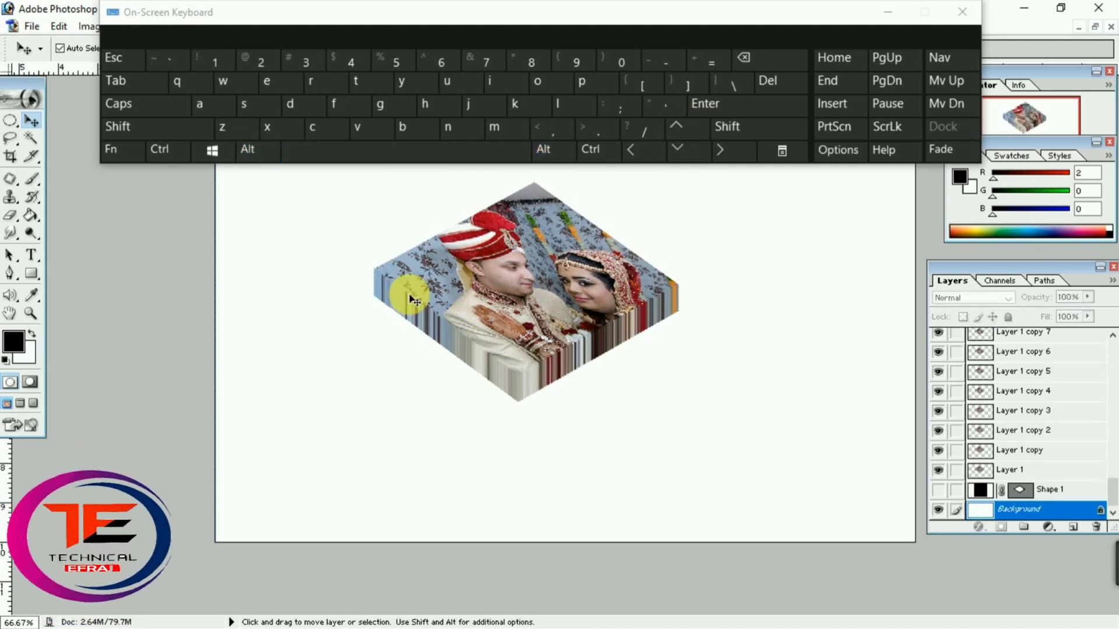
pyautogui.scroll(-4, 1108, 288)
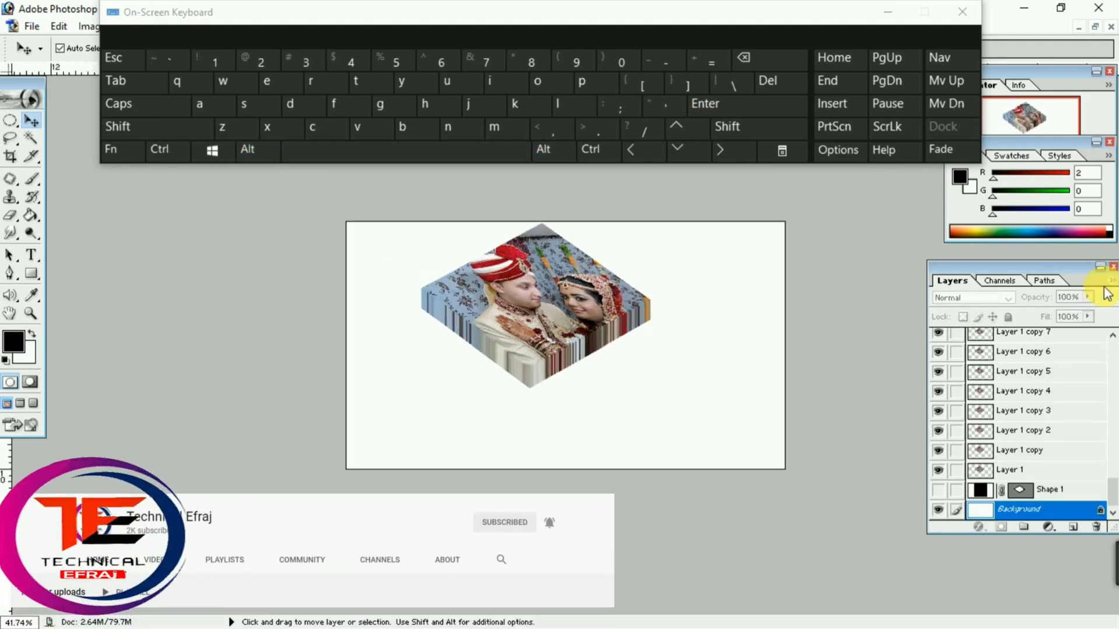
pyautogui.scroll(3, 711, 292)
pyautogui.scroll(2, 491, 285)
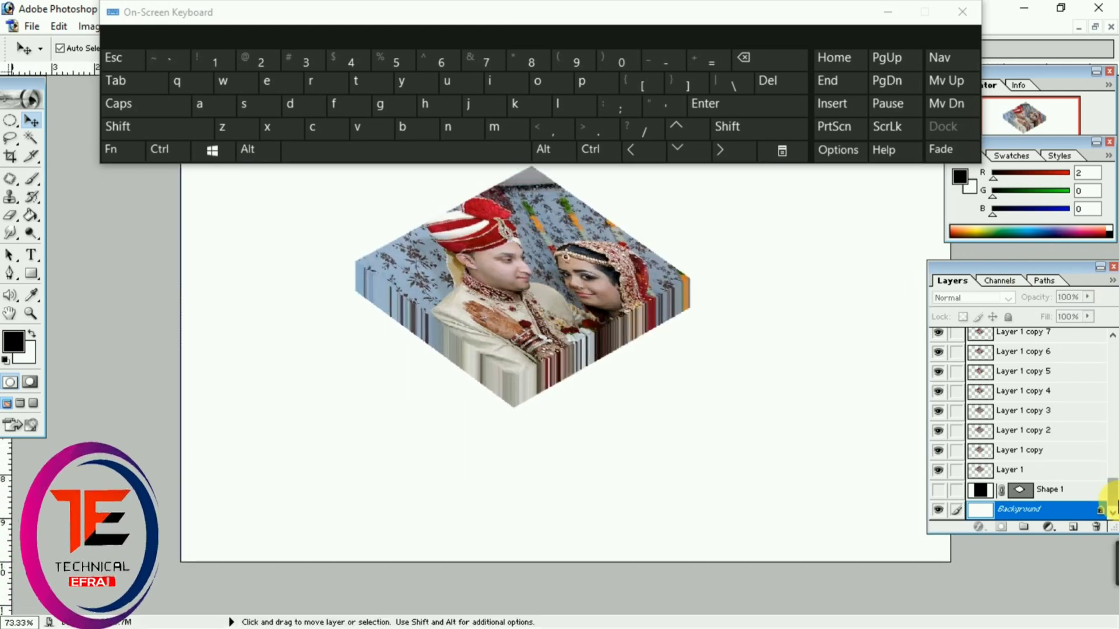
pyautogui.moveTo(1110, 498); pyautogui.dragTo(1109, 357)
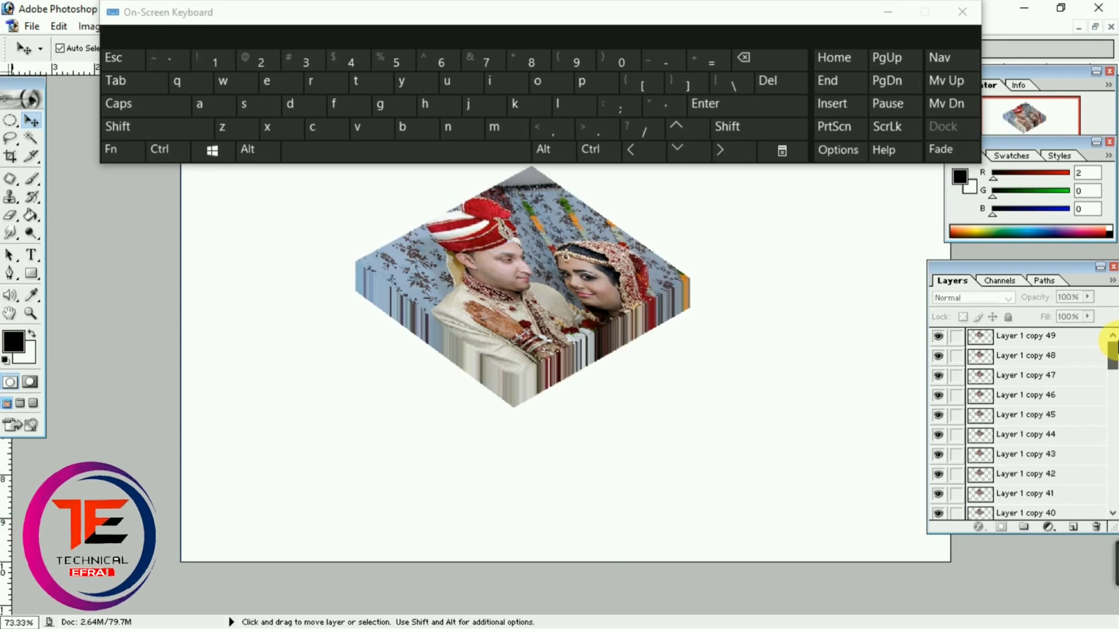
pyautogui.click(1061, 338)
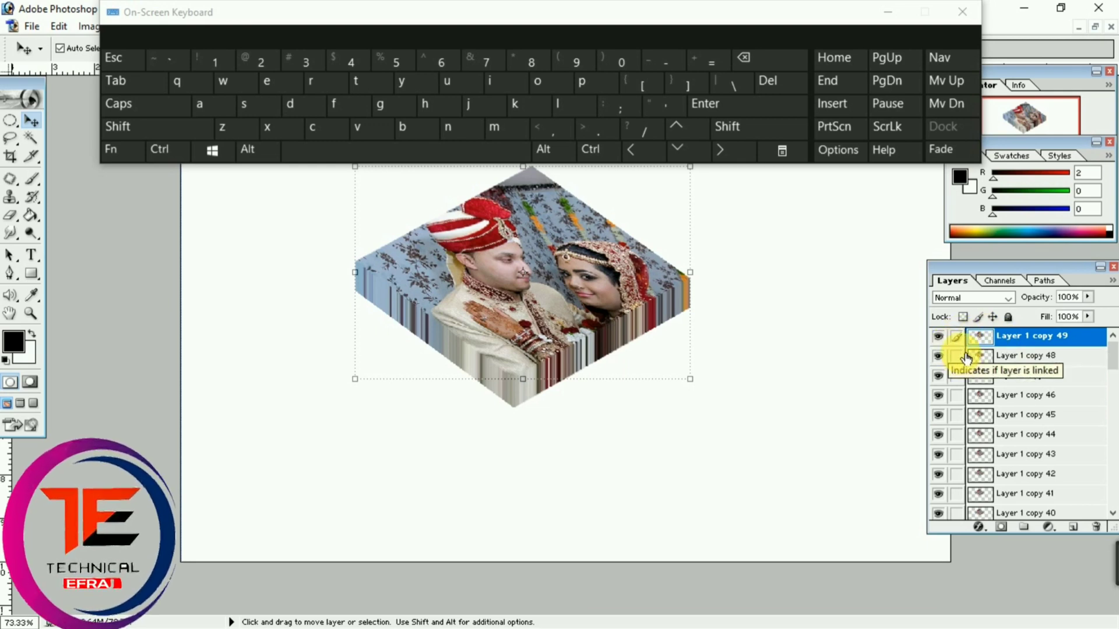
pyautogui.press('ctrl')
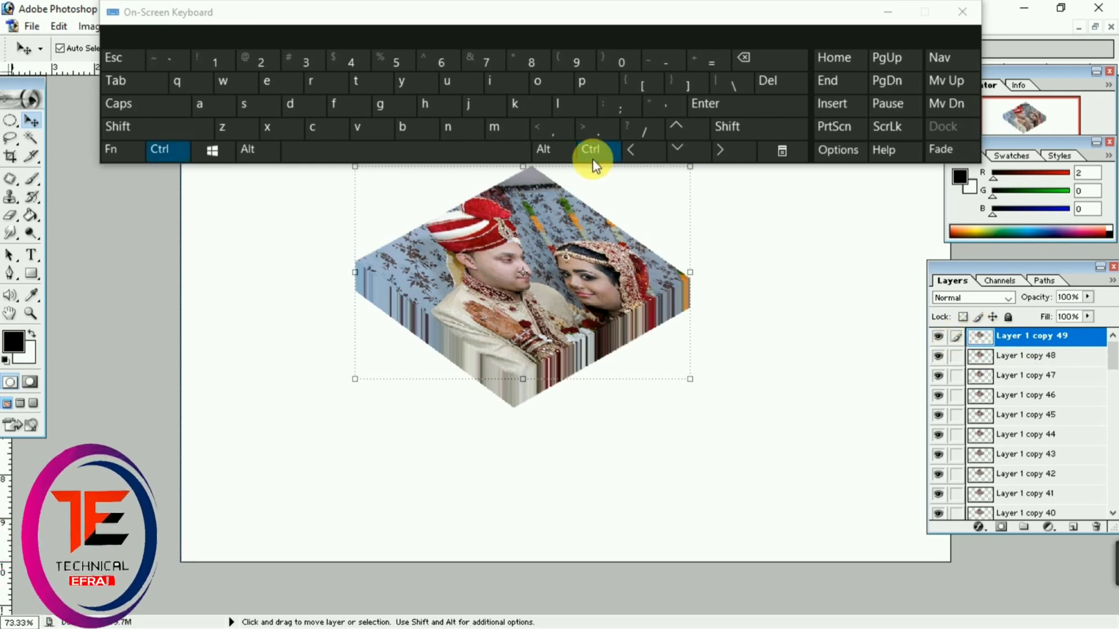
pyautogui.moveTo(961, 364); pyautogui.dragTo(963, 531)
pyautogui.hotkey('ctrl', 'e')
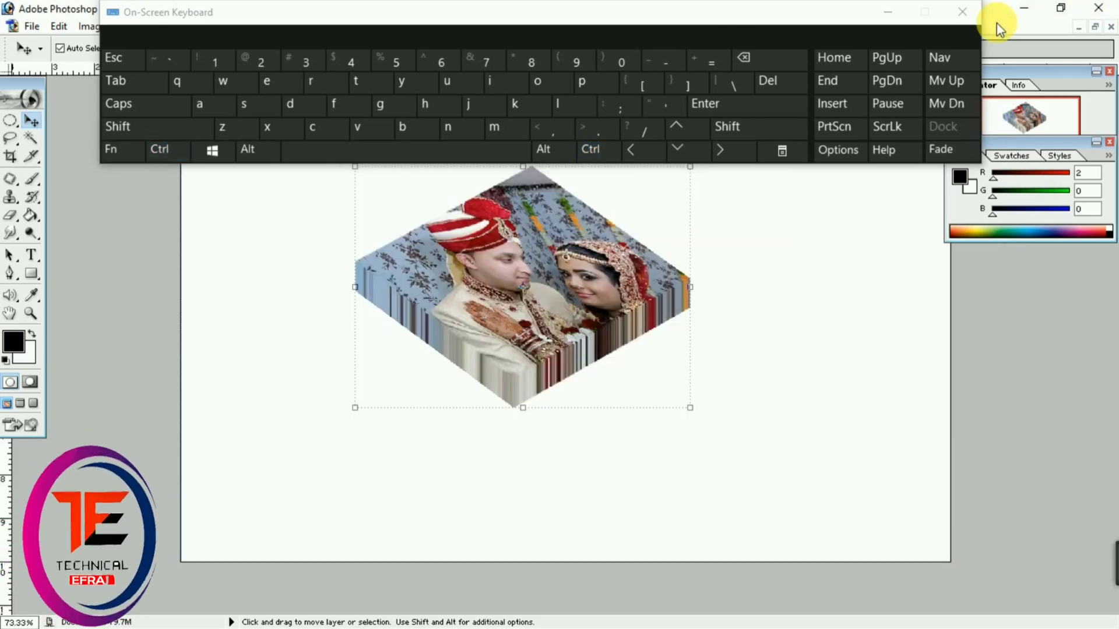
# - Move the on-screen keyboard down to uncover the menu bar and bring the bottom of the layer list into view
pyautogui.moveTo(637, 12); pyautogui.dragTo(637, 37)
pyautogui.doubleClick(654, 3)
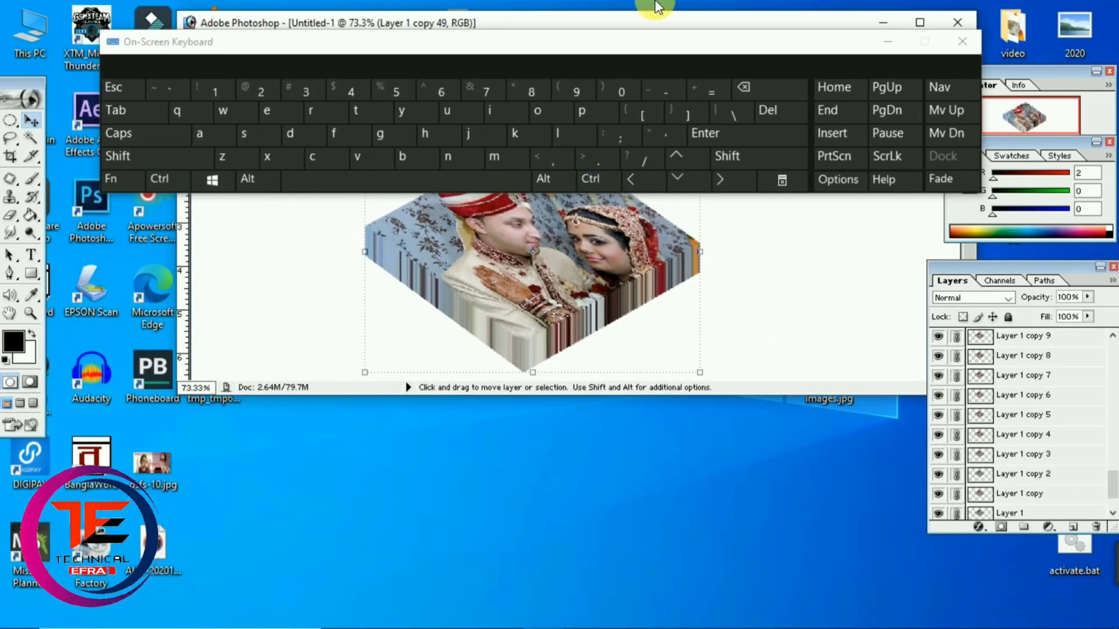
pyautogui.doubleClick(654, 22)
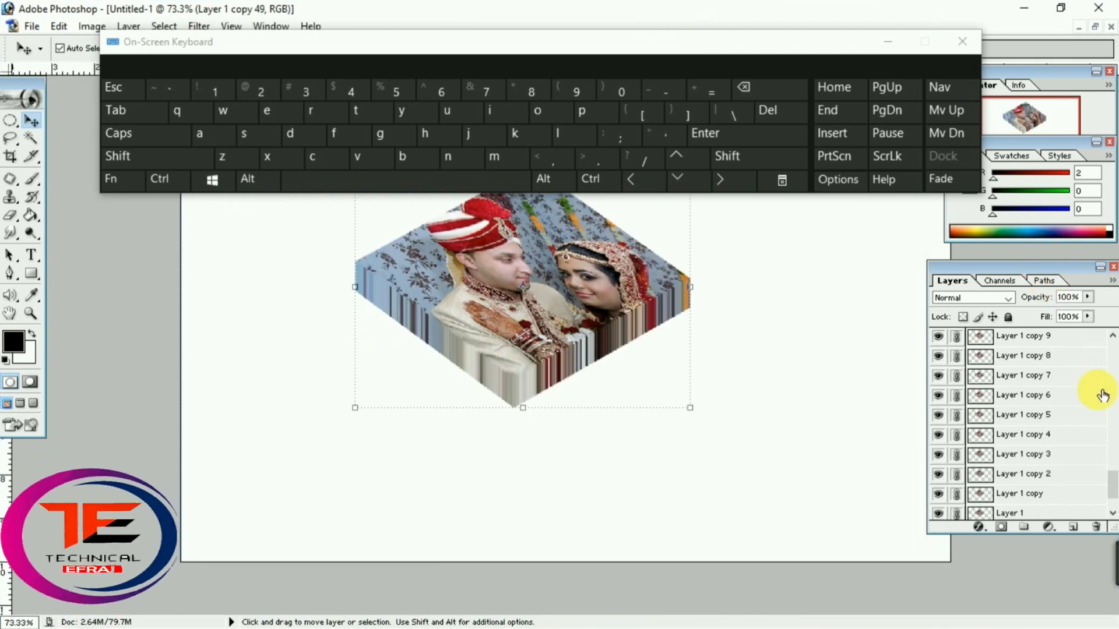
pyautogui.moveTo(1110, 493); pyautogui.dragTo(1111, 499)
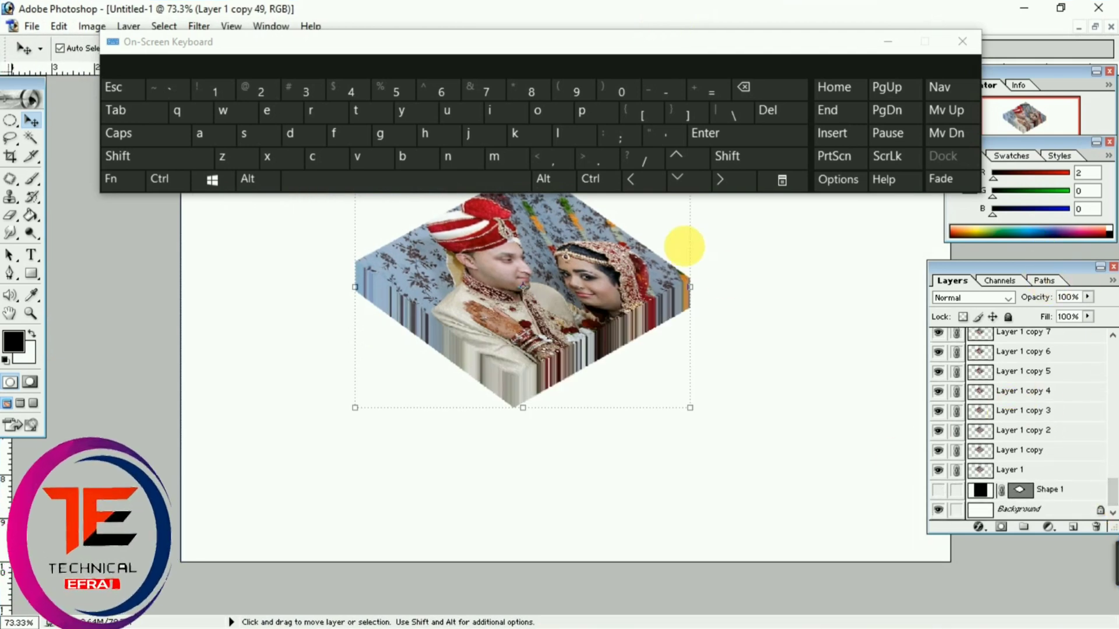
# - Shift the linked photo block slightly downward and merge its linked layers into a single layer
pyautogui.click(585, 186)
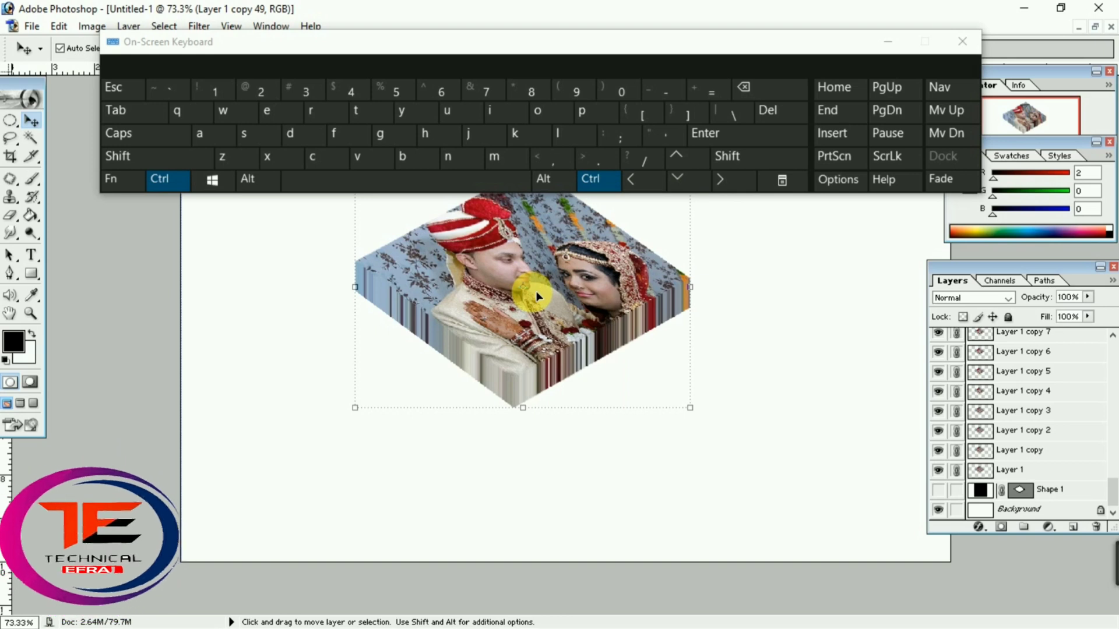
pyautogui.moveTo(536, 291)
pyautogui.mouseDown()
pyautogui.moveTo(549, 313)
pyautogui.moveTo(534, 307)
pyautogui.moveTo(585, 304)
pyautogui.moveTo(543, 324)
pyautogui.moveTo(516, 286)
pyautogui.moveTo(524, 300)
pyautogui.mouseUp()
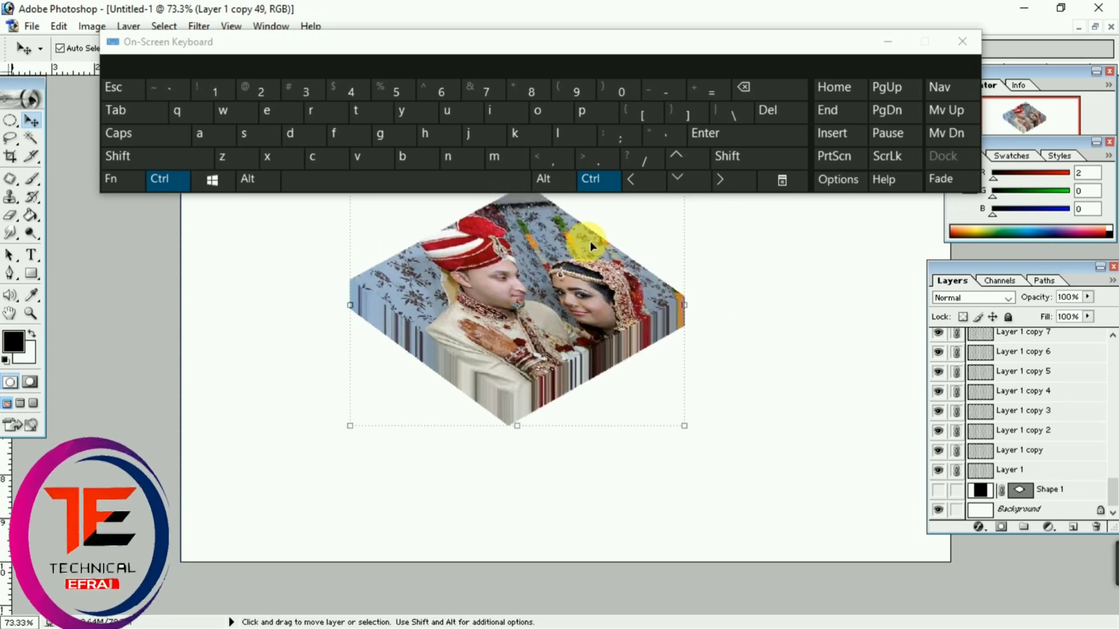
pyautogui.click(271, 117)
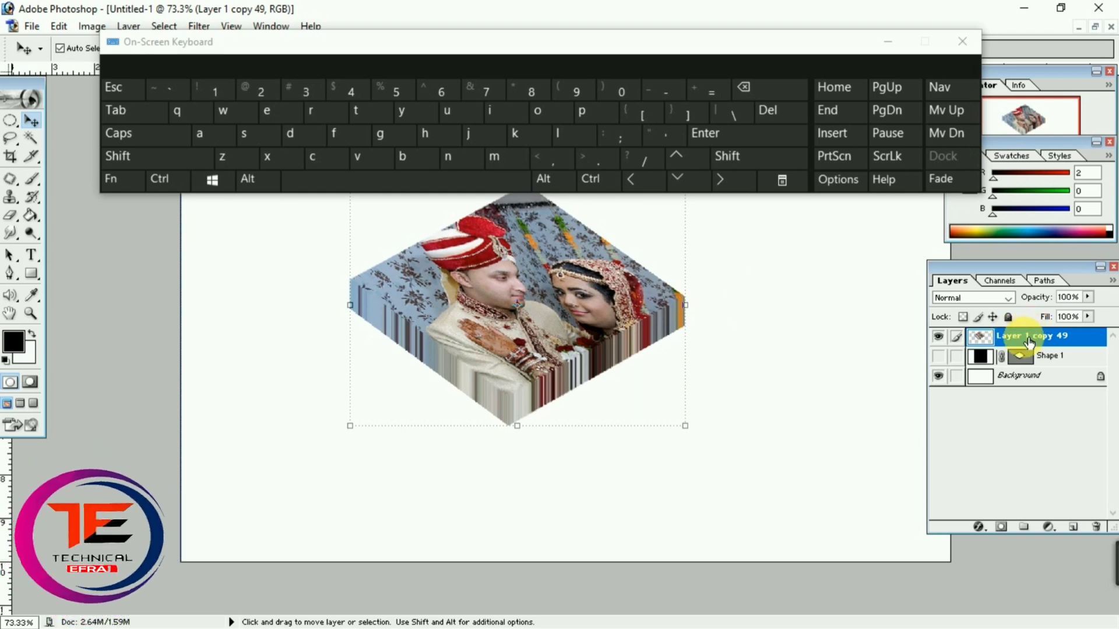
# - Duplicate the merged photo block layer and move the on-screen keyboard up, clear of the artwork
pyautogui.click(596, 187)
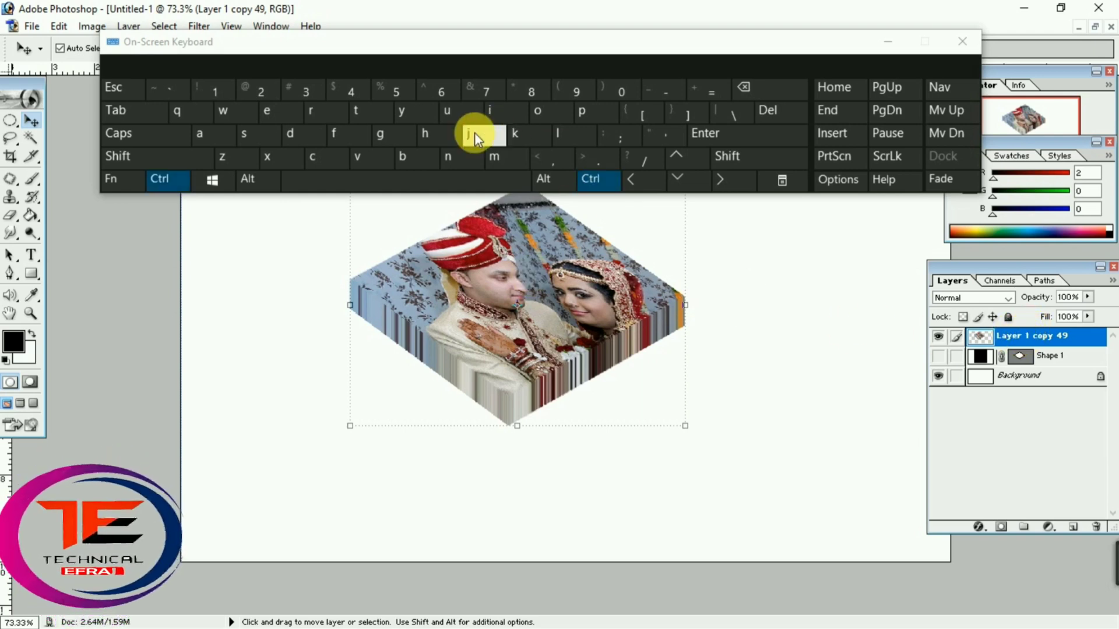
pyautogui.click(474, 132)
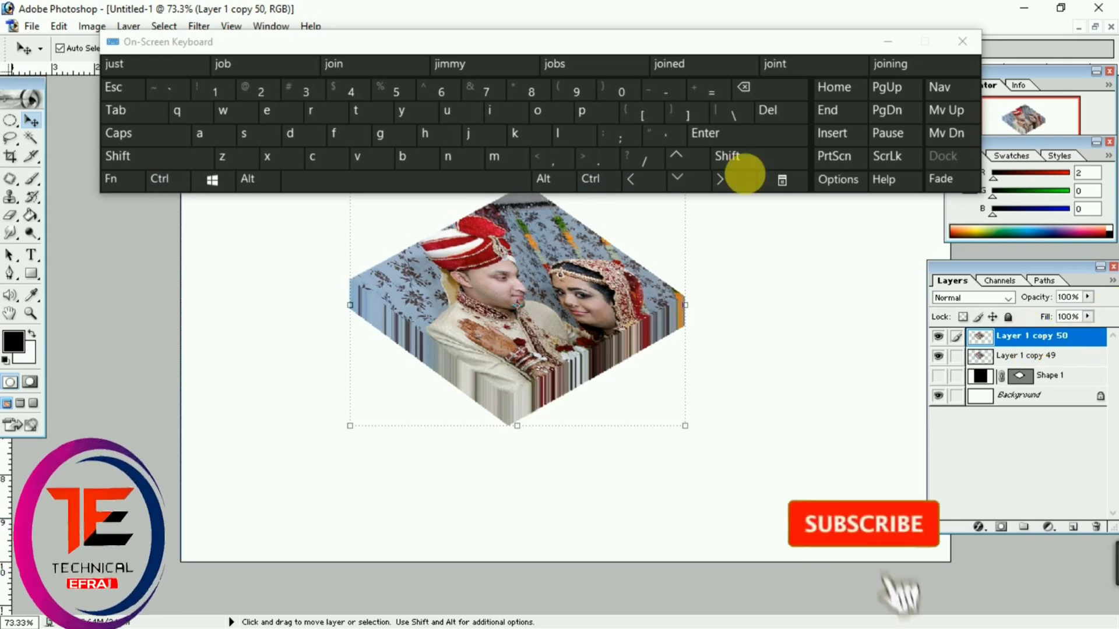
pyautogui.moveTo(691, 51); pyautogui.dragTo(688, 4)
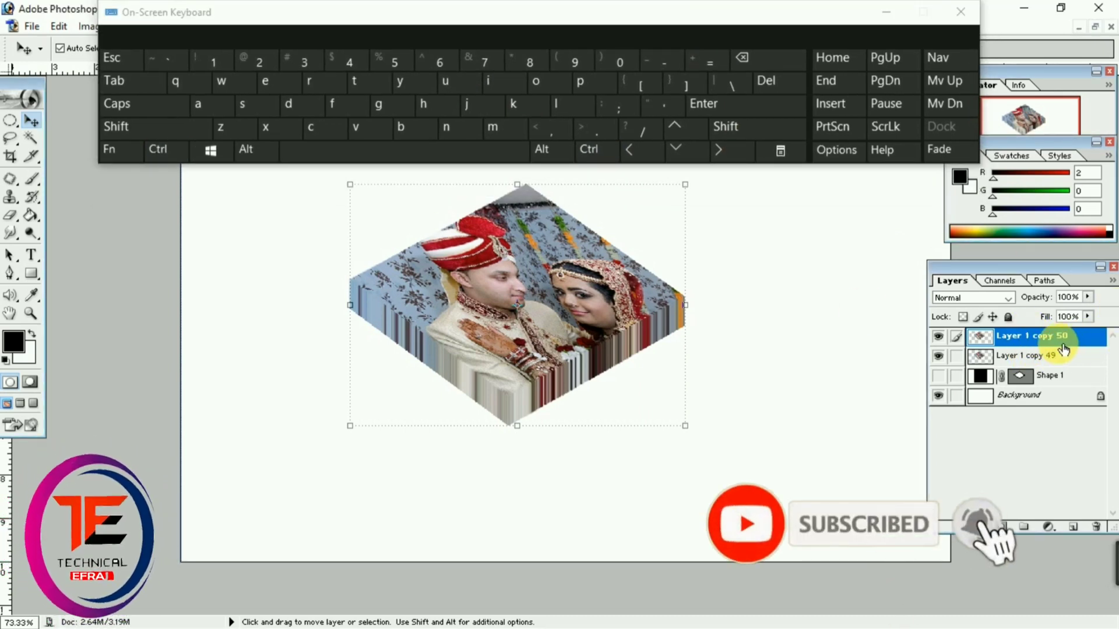
pyautogui.rightClick(1026, 338)
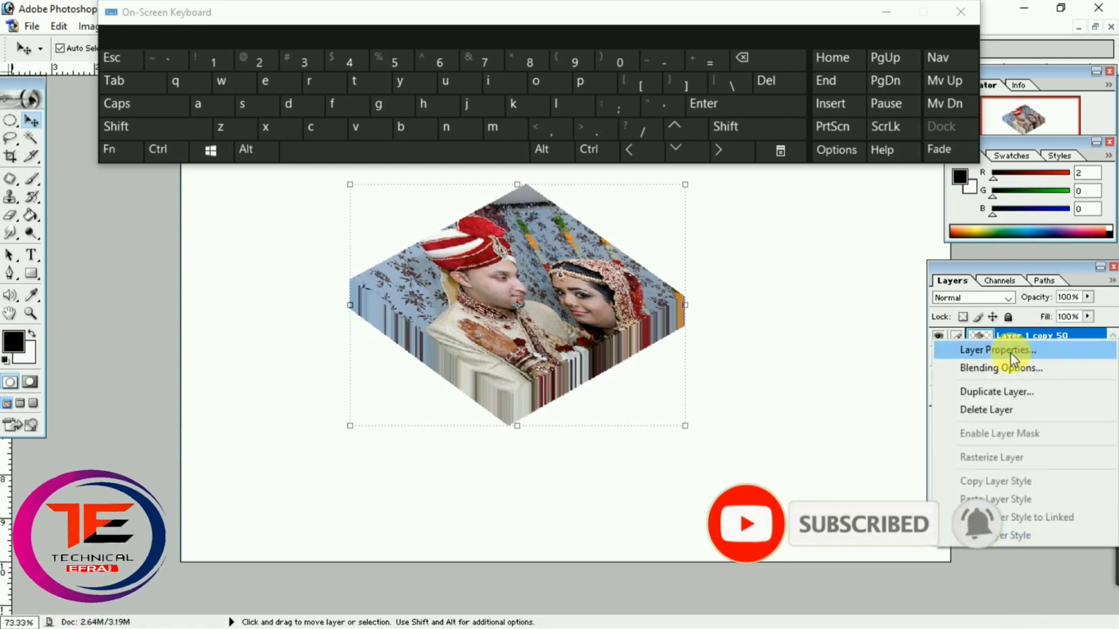
pyautogui.click(995, 369)
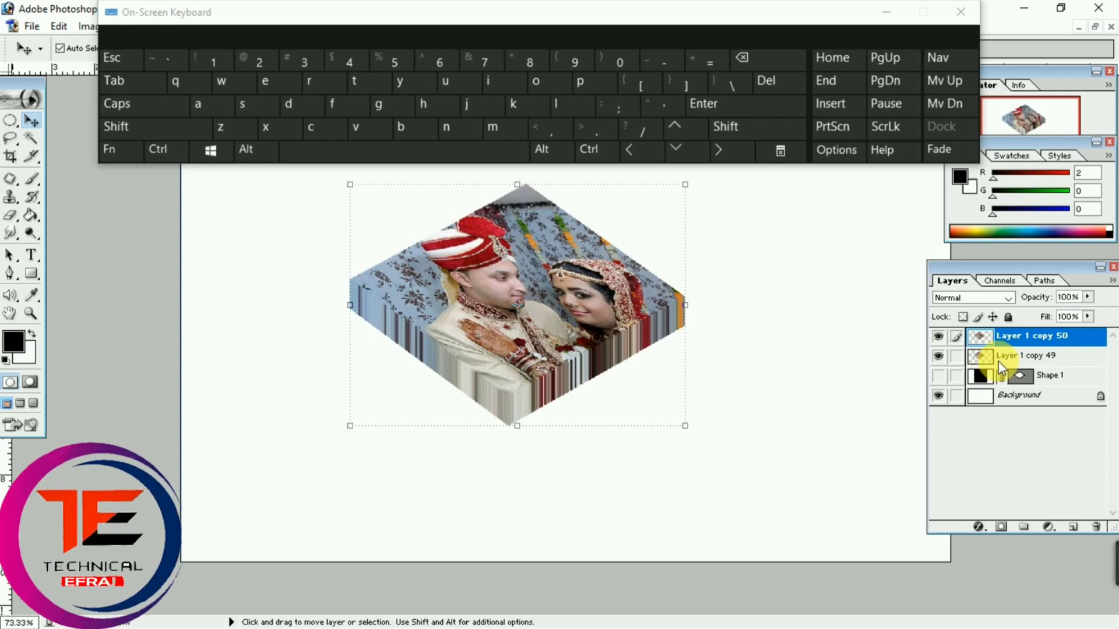
pyautogui.moveTo(1045, 162); pyautogui.dragTo(1046, 204)
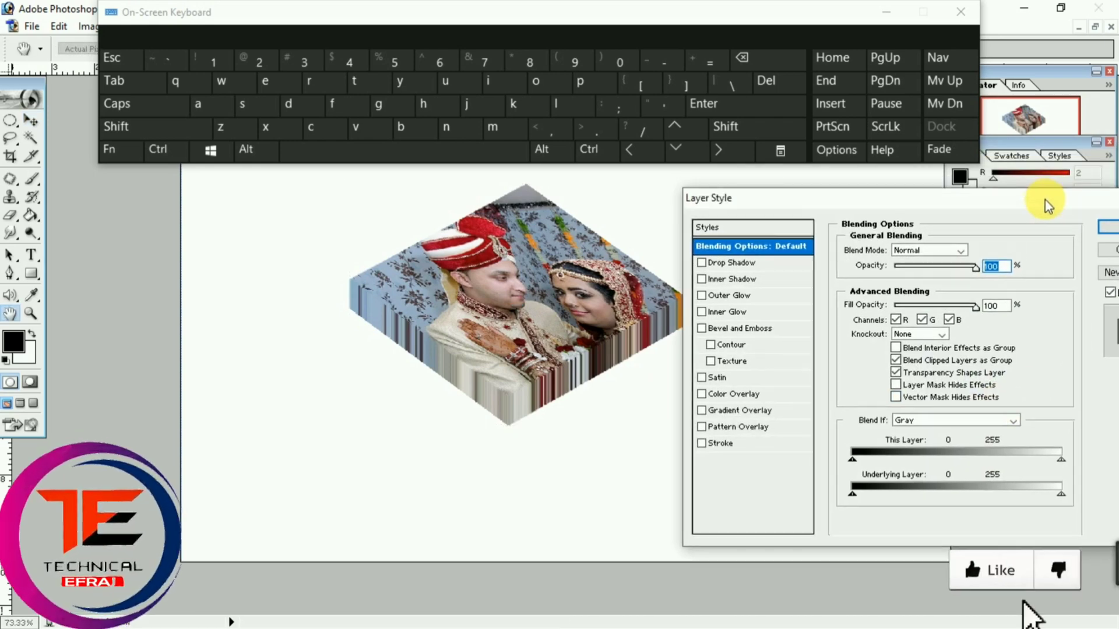
pyautogui.click(702, 411)
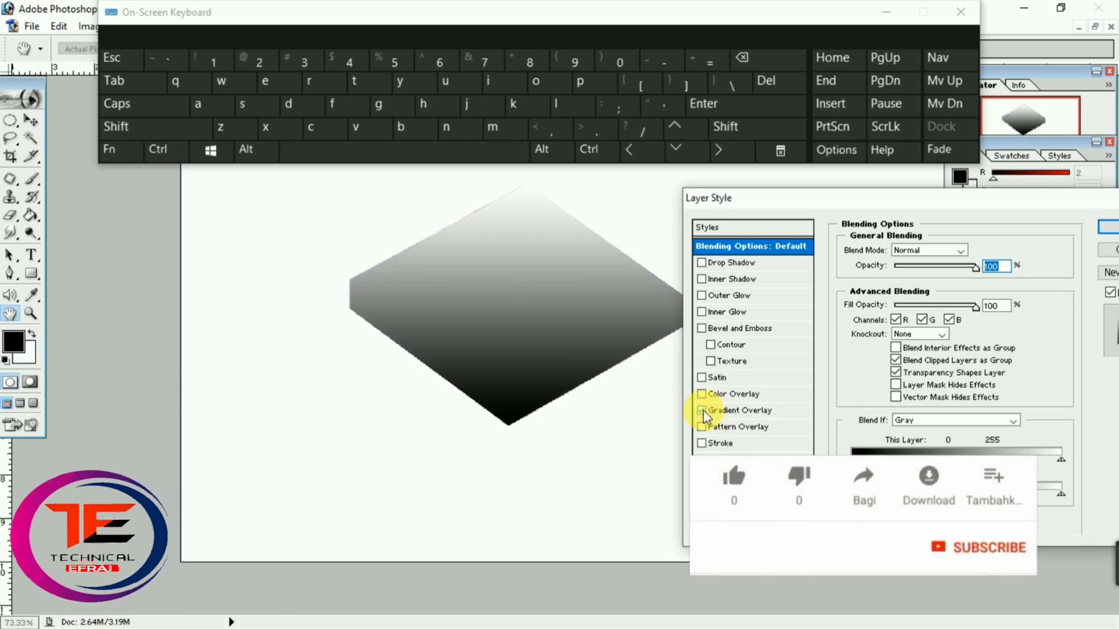
pyautogui.click(702, 411)
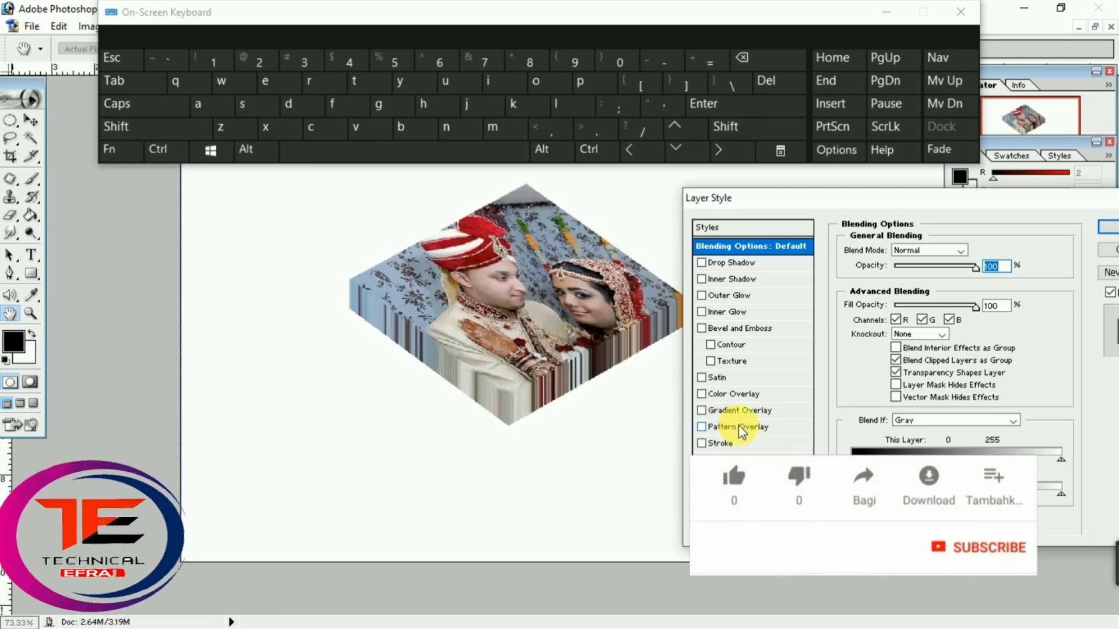
pyautogui.moveTo(1117, 556); pyautogui.dragTo(1098, 558)
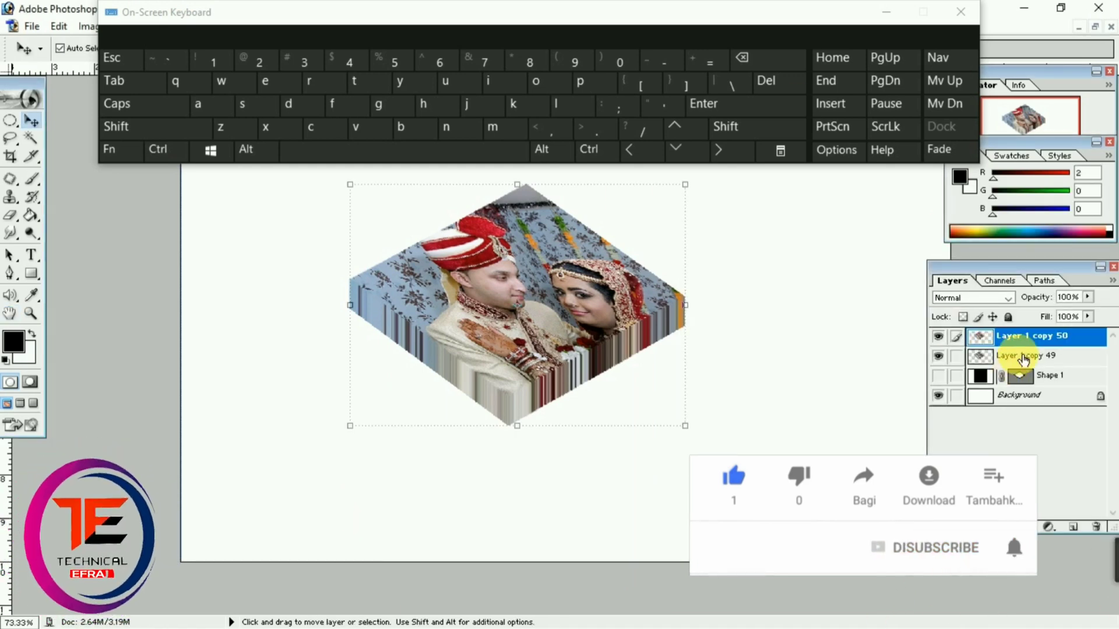
# - Turn on a Gradient Overlay for Layer 1 copy 49 and open its gradient for editing, with the on-screen keyboard out of the way
pyautogui.click(1049, 358)
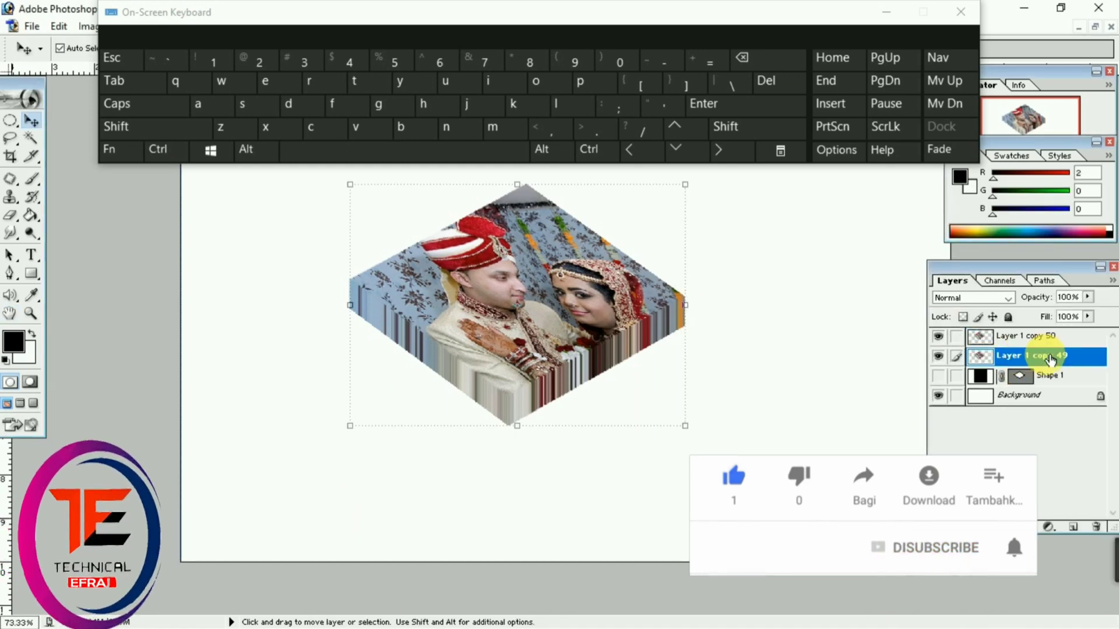
pyautogui.rightClick(1091, 359)
pyautogui.click(1027, 387)
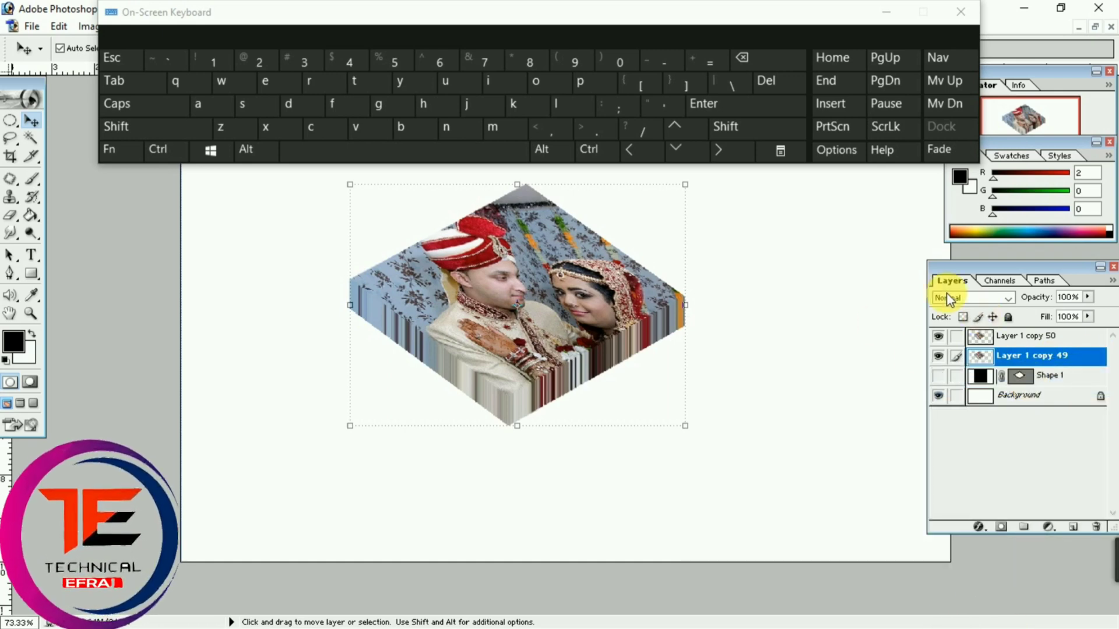
pyautogui.moveTo(886, 219); pyautogui.dragTo(1041, 197)
pyautogui.click(775, 405)
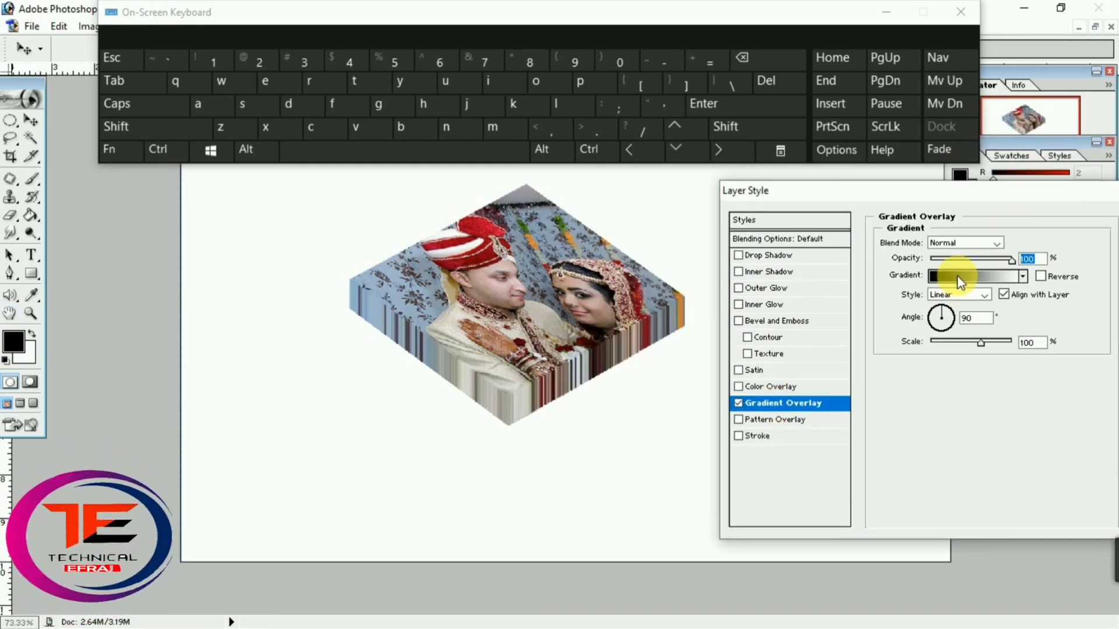
pyautogui.click(960, 280)
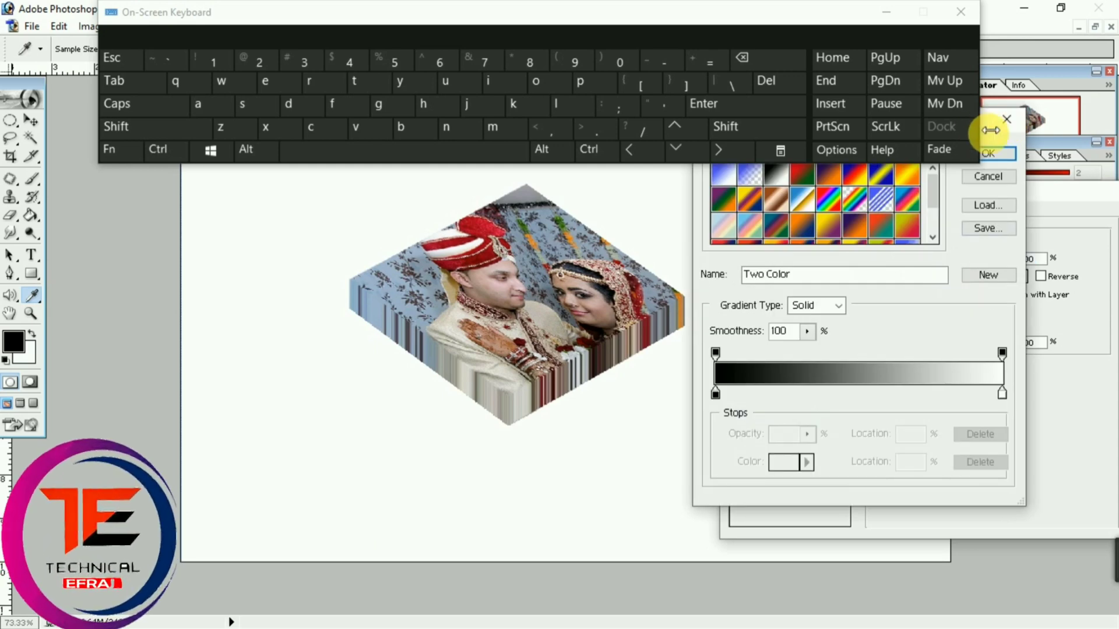
pyautogui.click(883, 22)
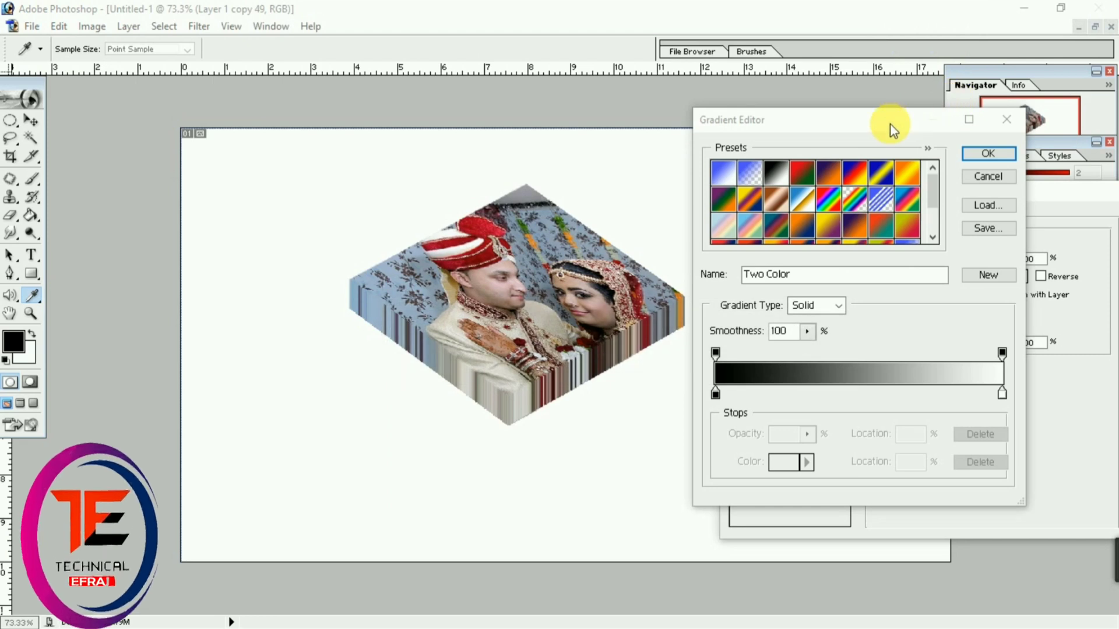
pyautogui.moveTo(886, 125); pyautogui.dragTo(919, 117)
# - Try the Spectrum gradient preset with its first opacity stop at 25% location and 0% opacity
pyautogui.click(855, 211)
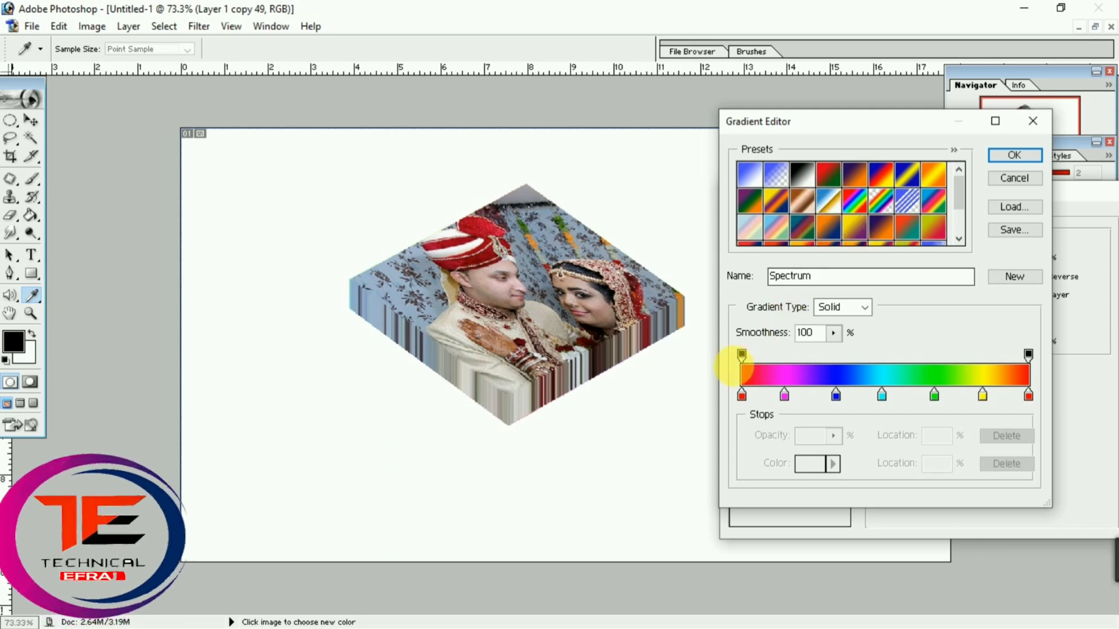
pyautogui.moveTo(742, 355); pyautogui.dragTo(812, 355)
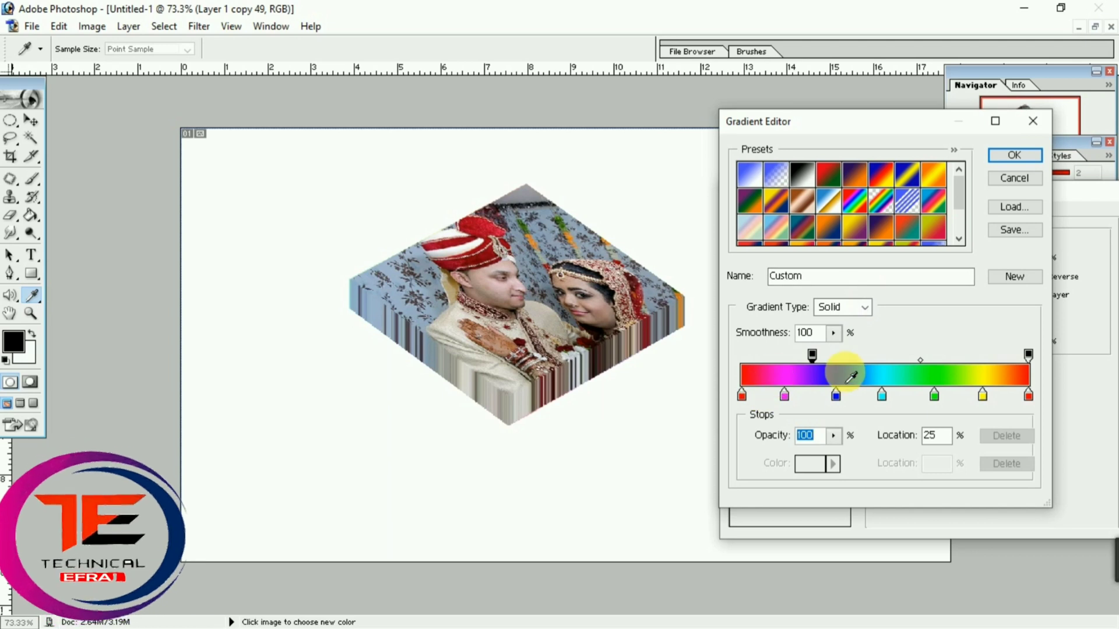
pyautogui.write('0')
# - Try the Orange, Blue and the Yellow, Violet gradient presets without renaming them
pyautogui.click(777, 201)
pyautogui.click(869, 214)
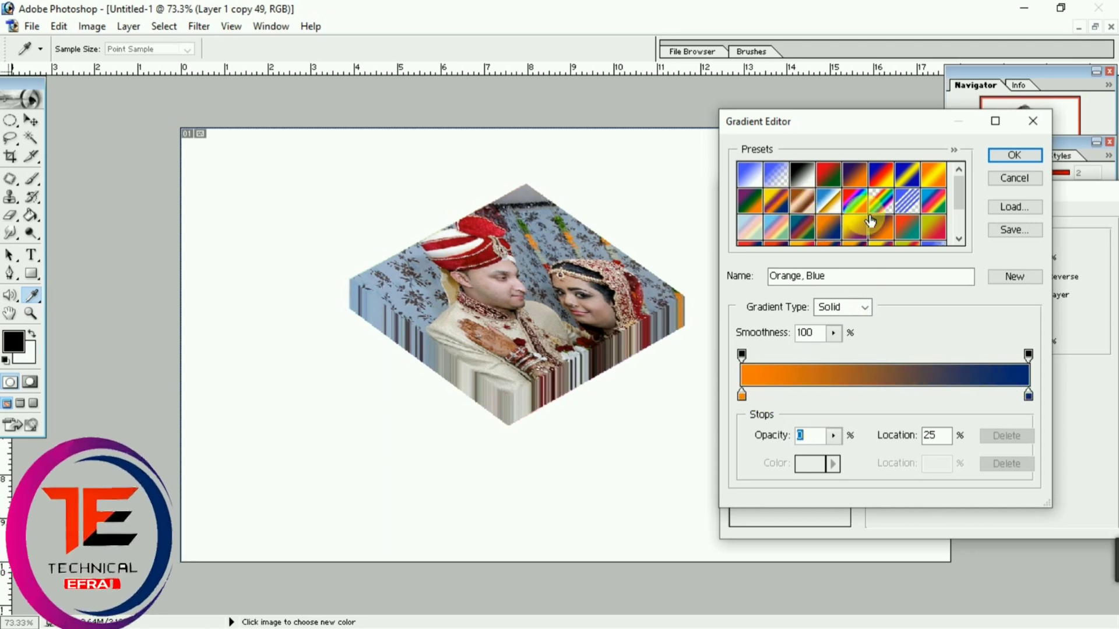
pyautogui.click(897, 220)
pyautogui.doubleClick(896, 219)
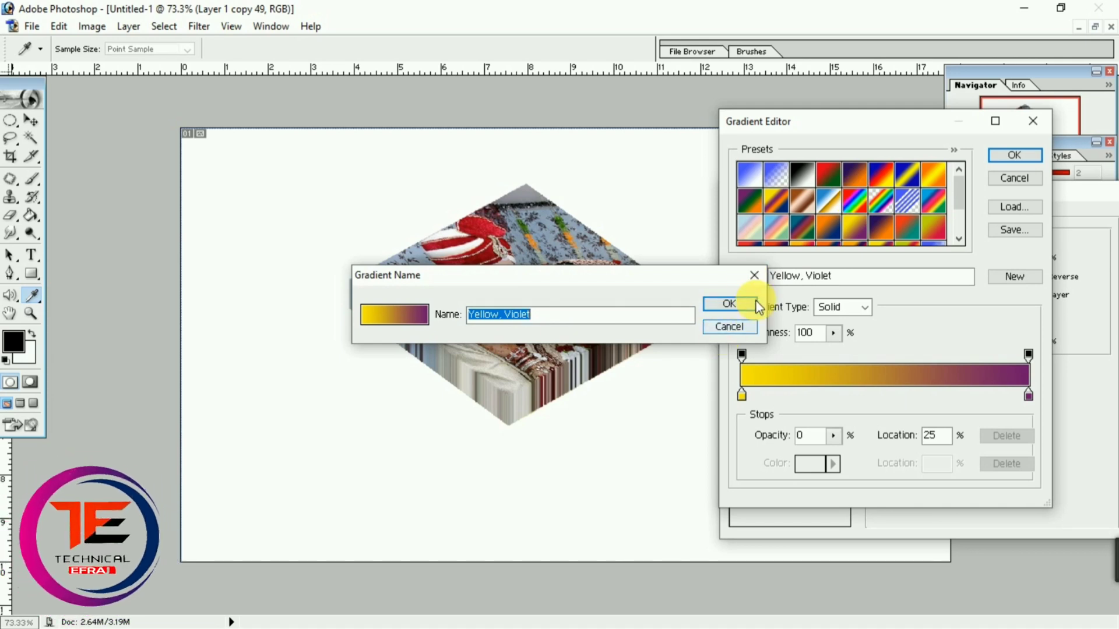
pyautogui.click(733, 327)
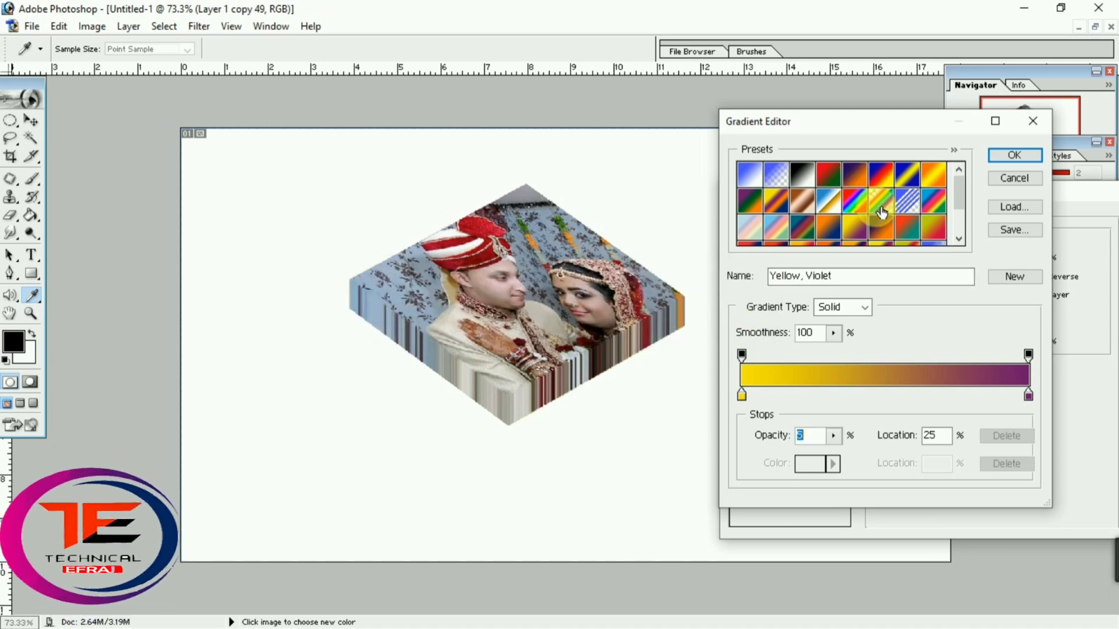
pyautogui.click(956, 221)
pyautogui.moveTo(955, 219); pyautogui.dragTo(957, 186)
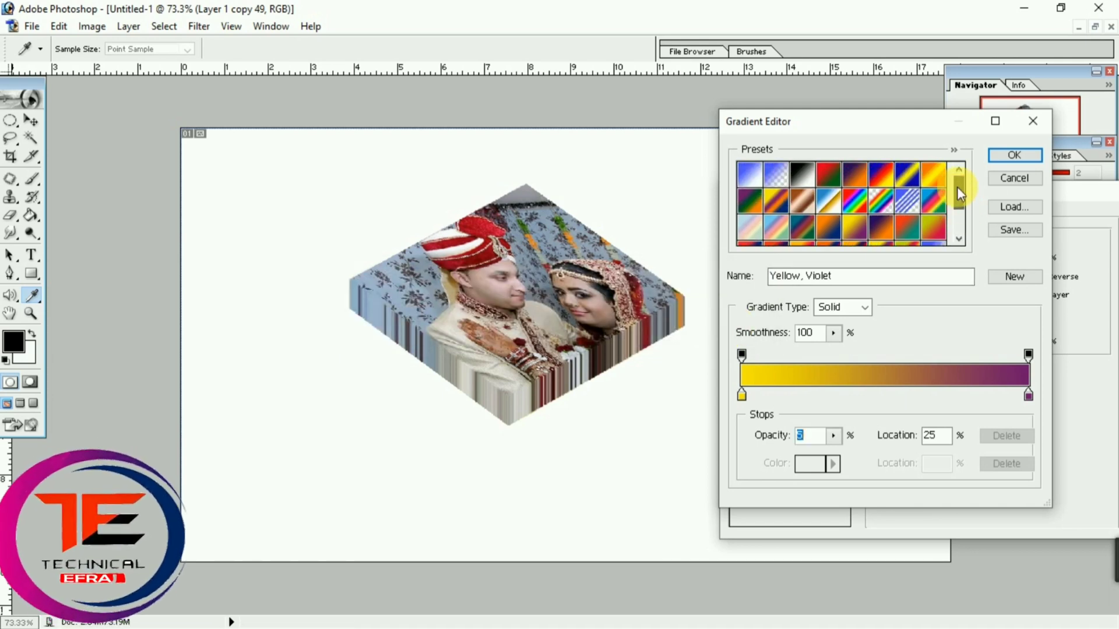
# - Apply the Spectrum preset to the gradient overlay and set its opacity to 84% and its scale to 86%
pyautogui.doubleClick(861, 202)
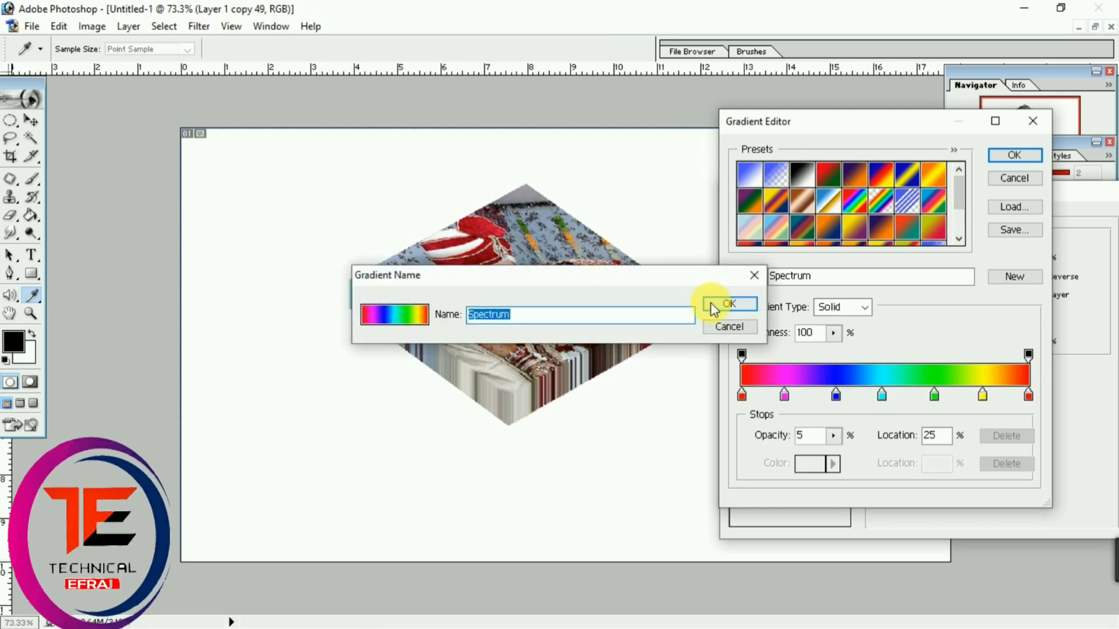
pyautogui.click(756, 278)
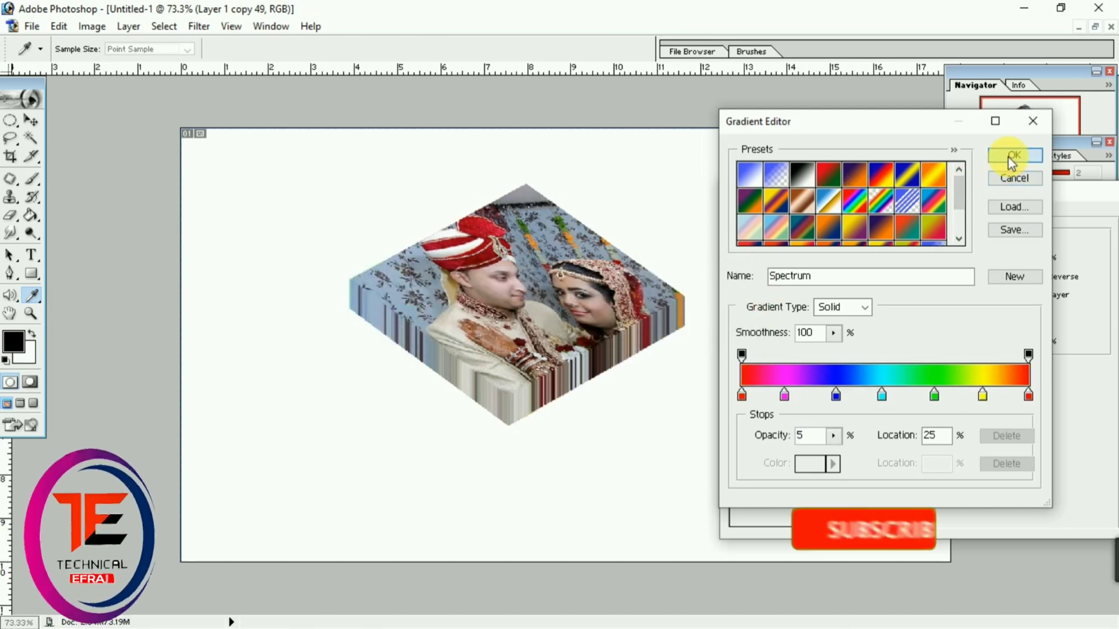
pyautogui.click(1009, 156)
pyautogui.moveTo(990, 195); pyautogui.dragTo(963, 202)
pyautogui.moveTo(979, 267); pyautogui.dragTo(970, 268)
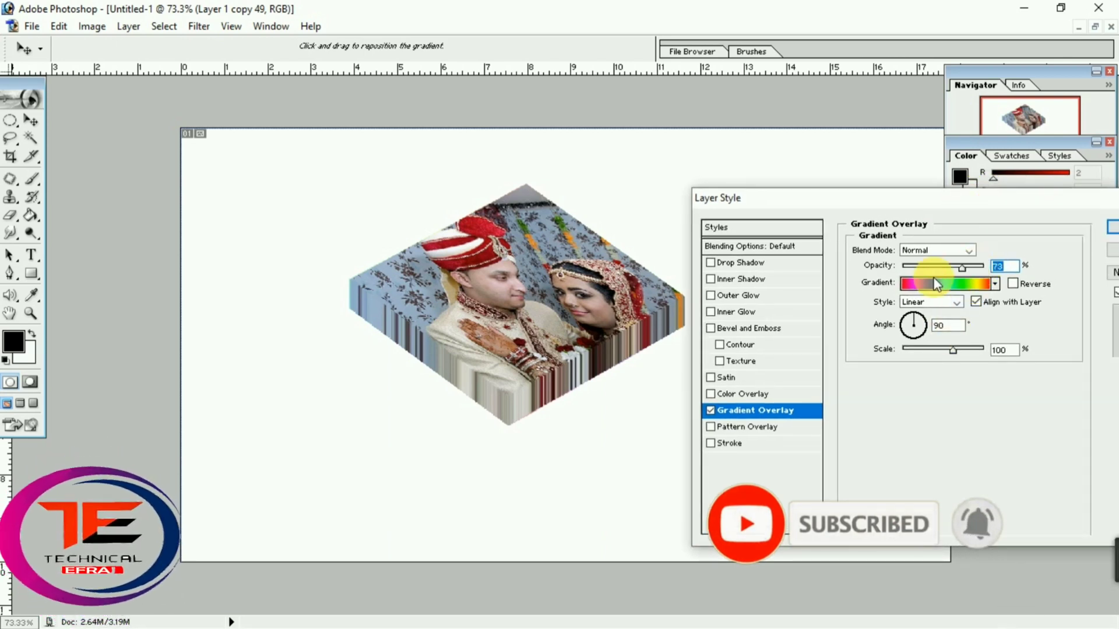
pyautogui.moveTo(954, 350); pyautogui.dragTo(970, 351)
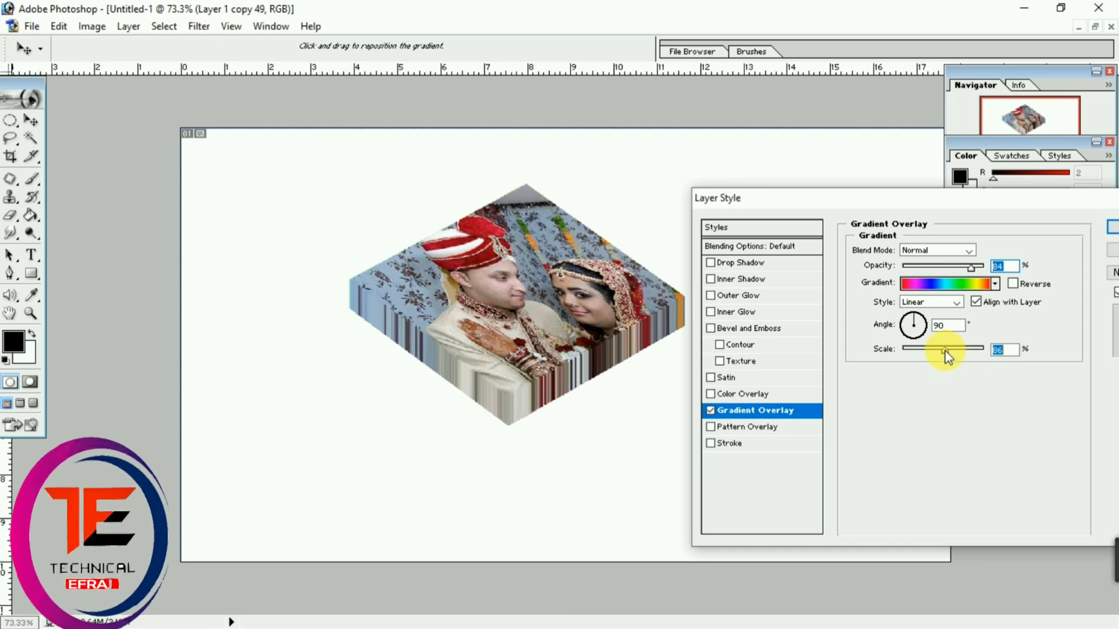
pyautogui.moveTo(964, 193); pyautogui.dragTo(875, 197)
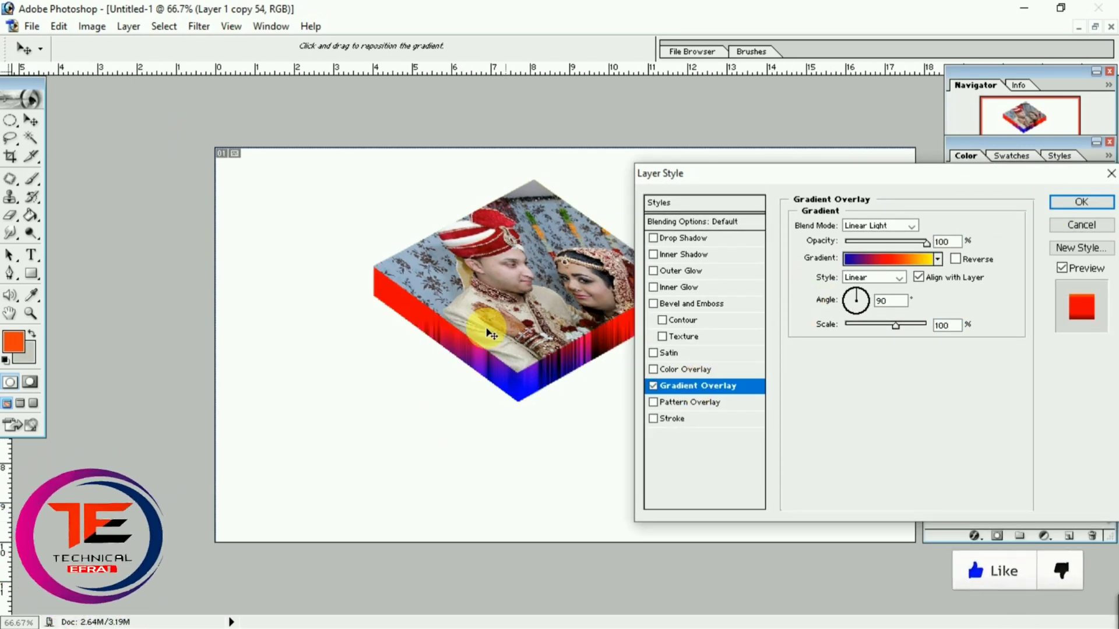
# - Compare blend modes for the block side's gradient overlay and set it to Hard Light at 100% opacity
pyautogui.click(868, 228)
pyautogui.click(864, 227)
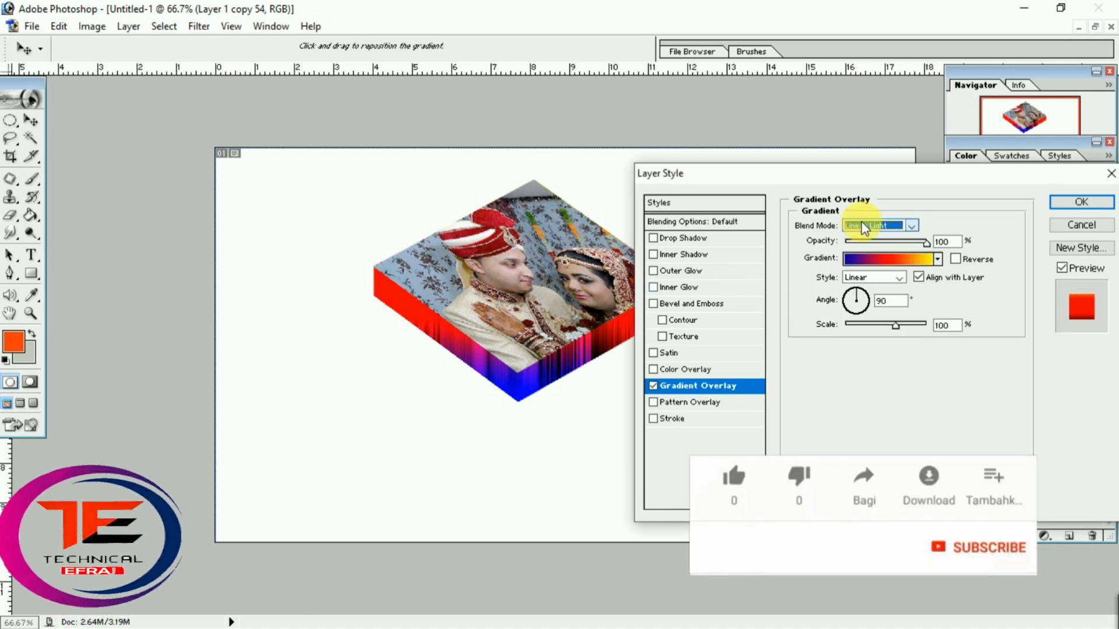
pyautogui.press('Down')
pyautogui.press('Down')
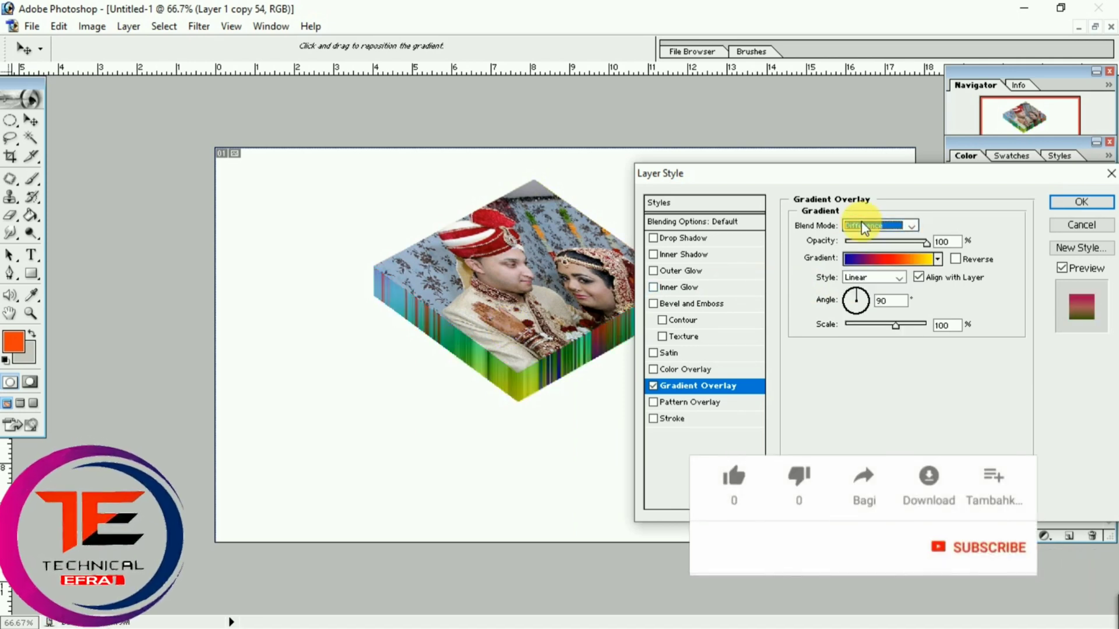
pyautogui.press('Down')
pyautogui.press('Down')
pyautogui.press('Down')
pyautogui.press('Down')
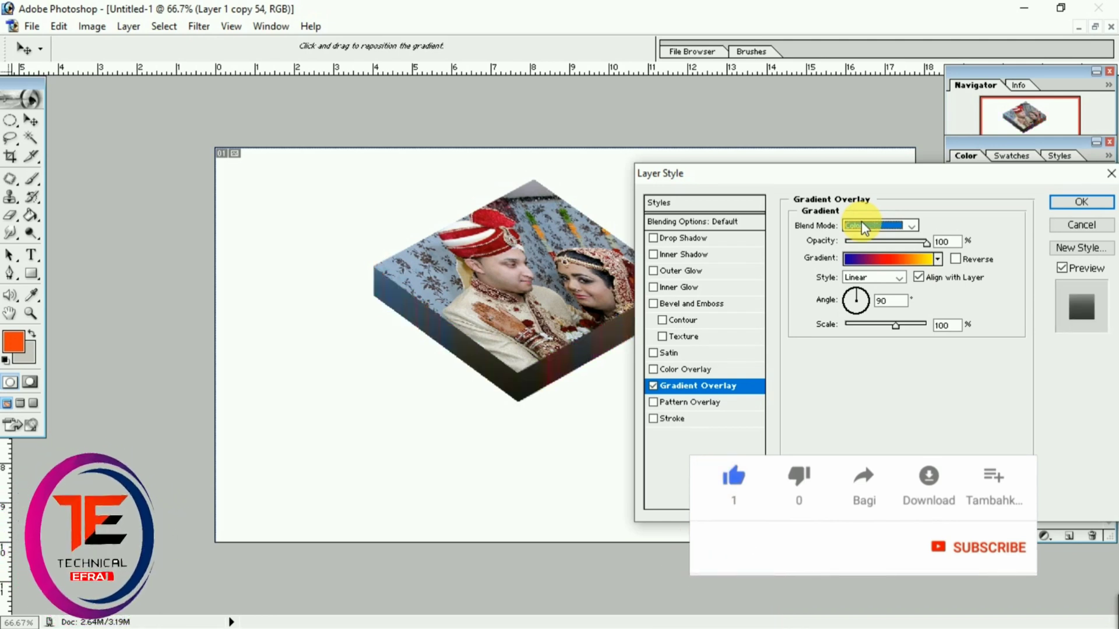
pyautogui.press('Up')
pyautogui.press('Up')
pyautogui.press('Up')
pyautogui.press('Up')
pyautogui.press('Up')
pyautogui.press('Up')
pyautogui.press('Up')
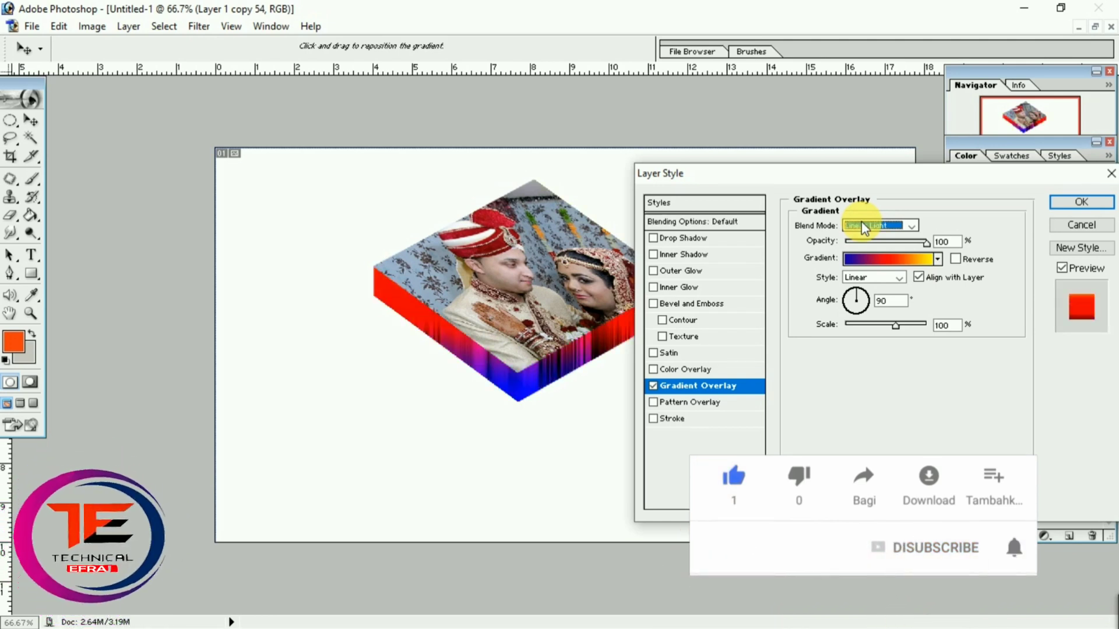
pyautogui.press('Up')
pyautogui.press('Up')
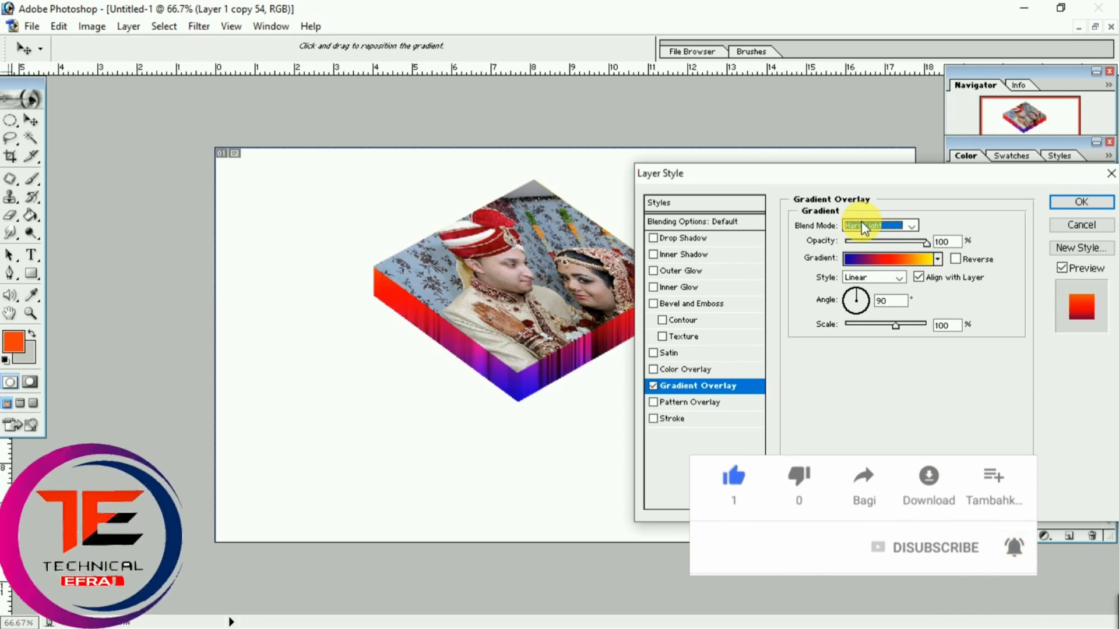
pyautogui.press('Tab')
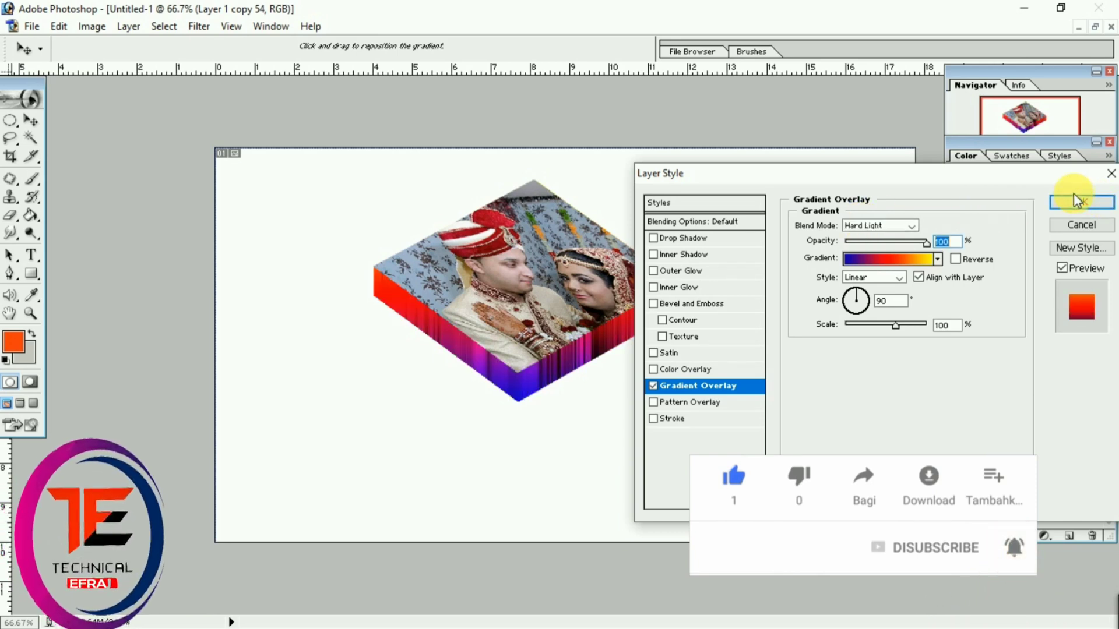
pyautogui.moveTo(923, 243)
pyautogui.mouseDown()
pyautogui.moveTo(880, 246)
pyautogui.moveTo(936, 243)
pyautogui.moveTo(865, 244)
pyautogui.moveTo(939, 244)
pyautogui.mouseUp()
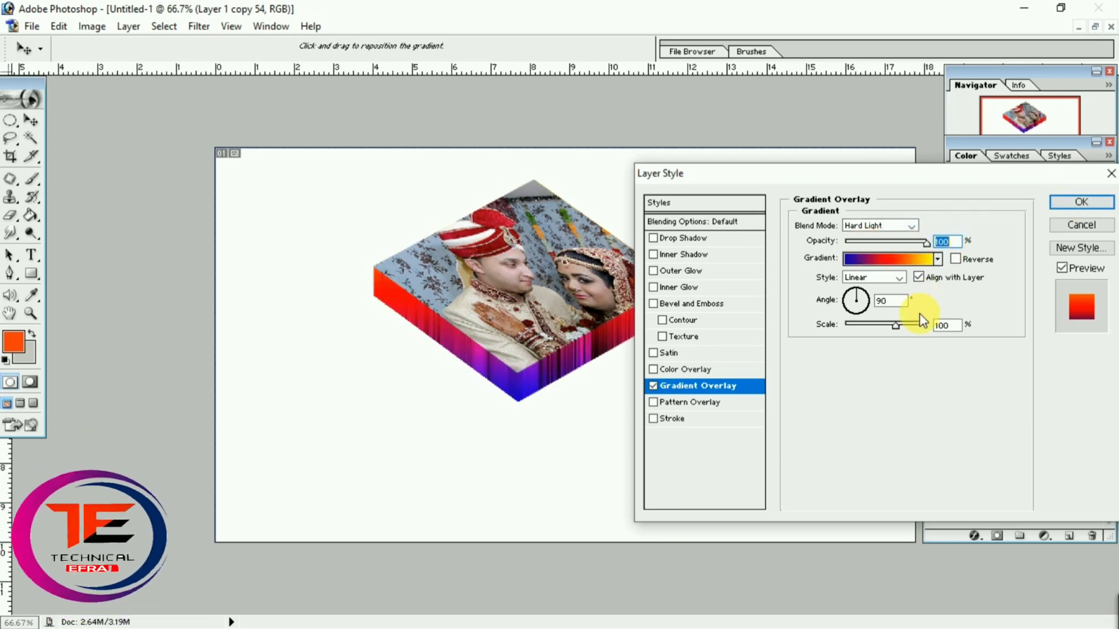
# - Apply the gradient overlay to the block's side layer
pyautogui.click(1076, 204)
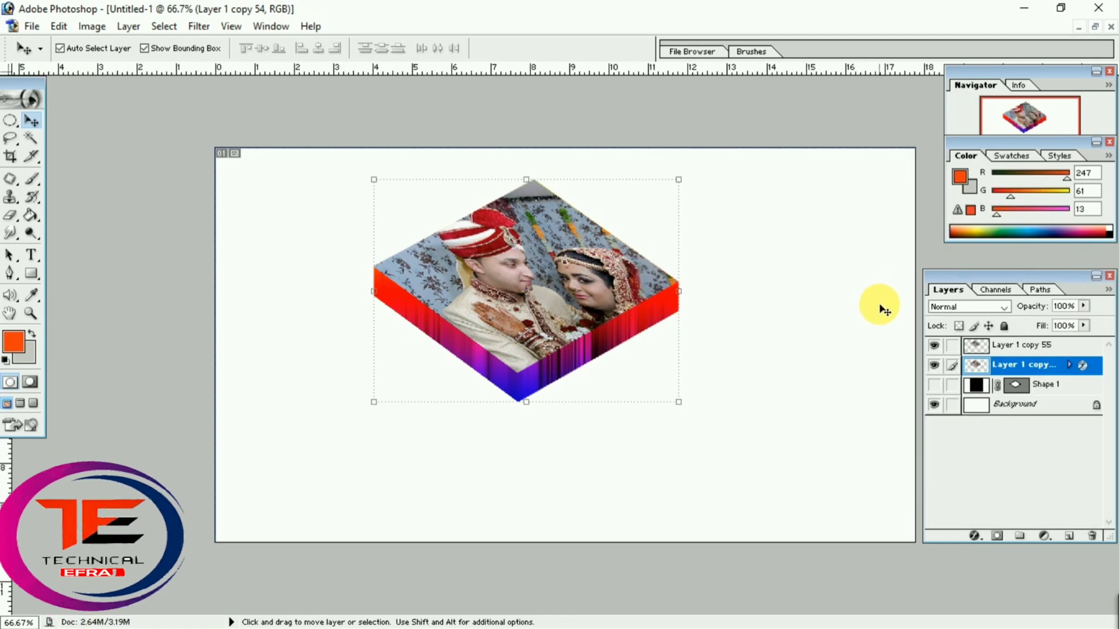
pyautogui.hotkey('ctrl', '0')
pyautogui.scroll(1, 821, 318)
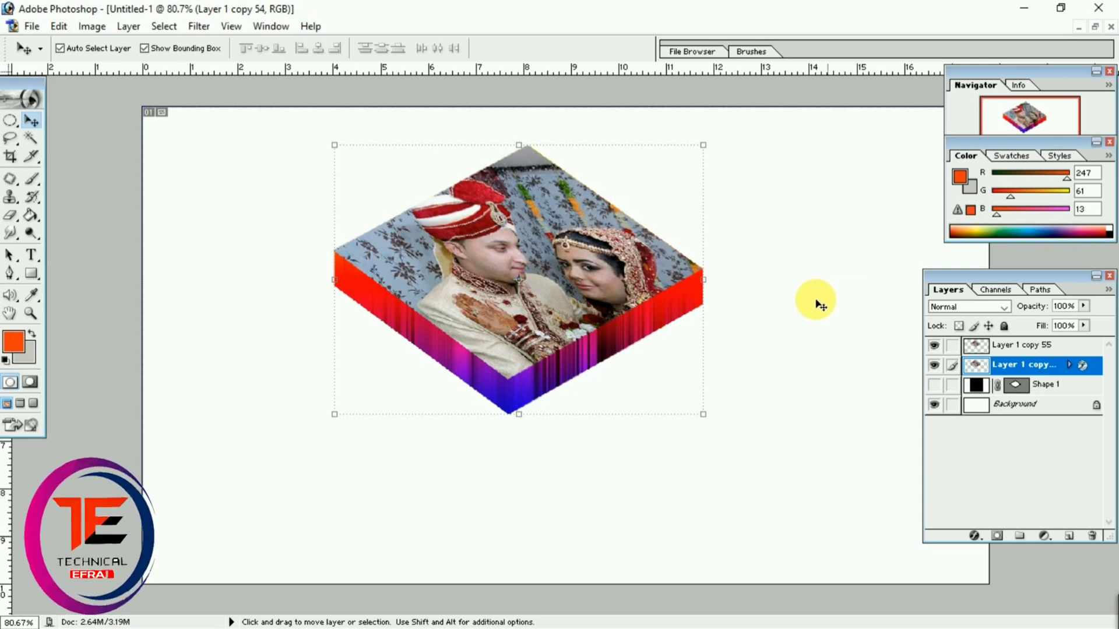
# - Choose the Brush tool and set the foreground color to the red F2000D sampled from the block's side
pyautogui.click(33, 180)
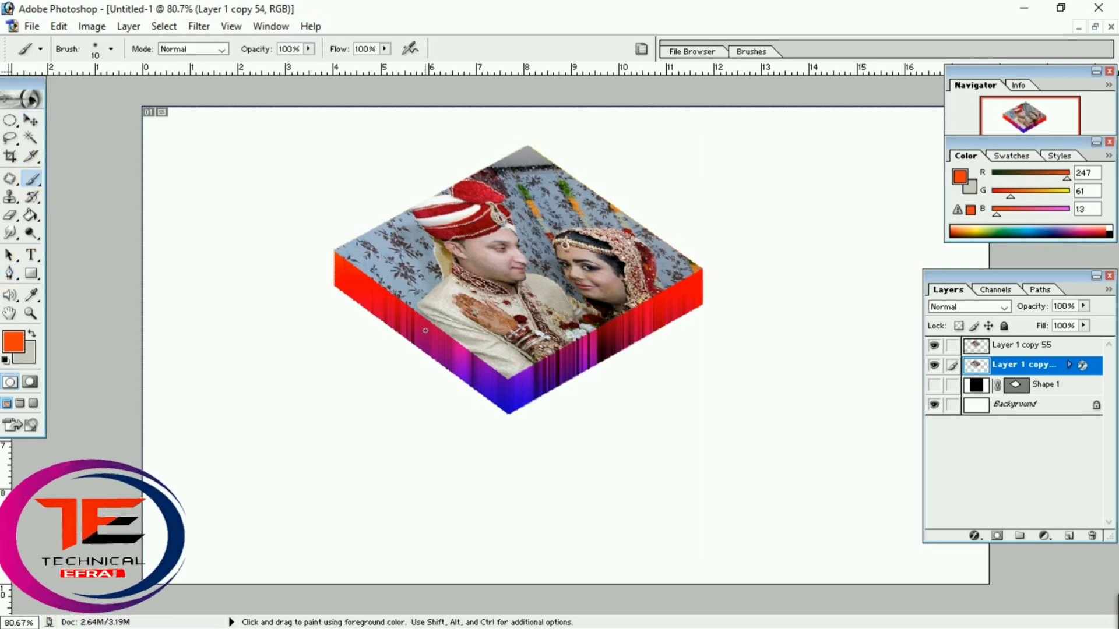
pyautogui.hotkey('ctrl', '0')
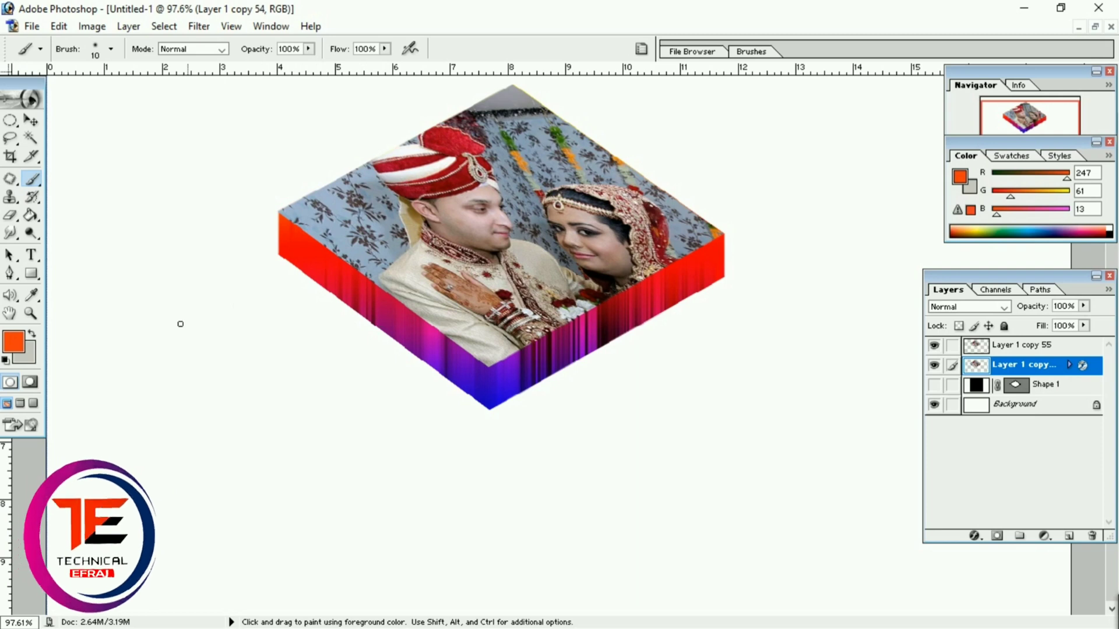
pyautogui.click(13, 341)
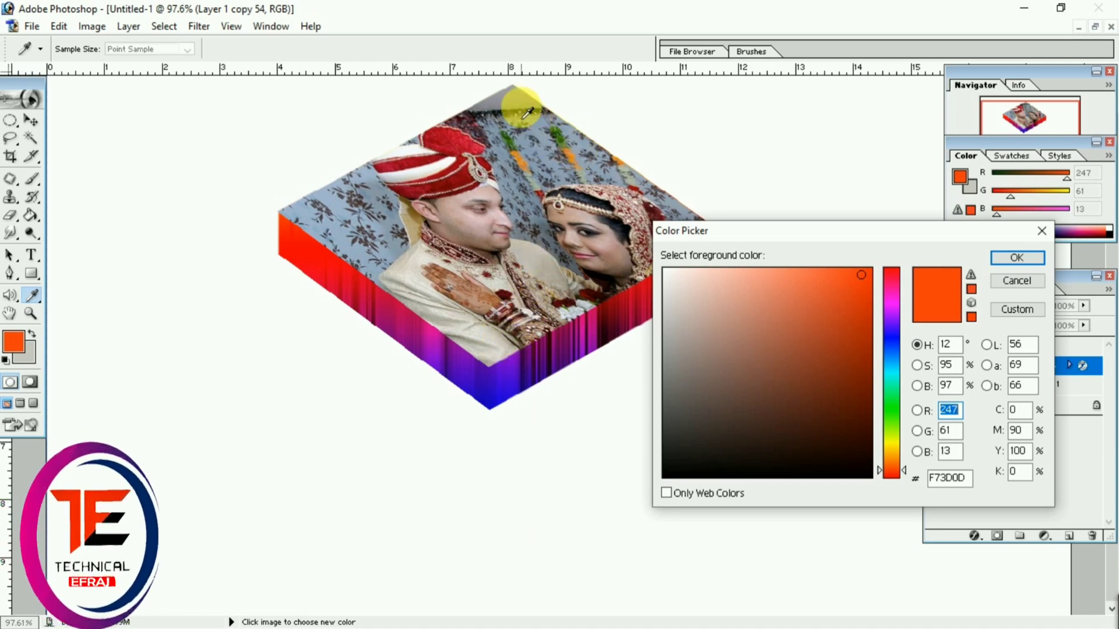
pyautogui.click(534, 163)
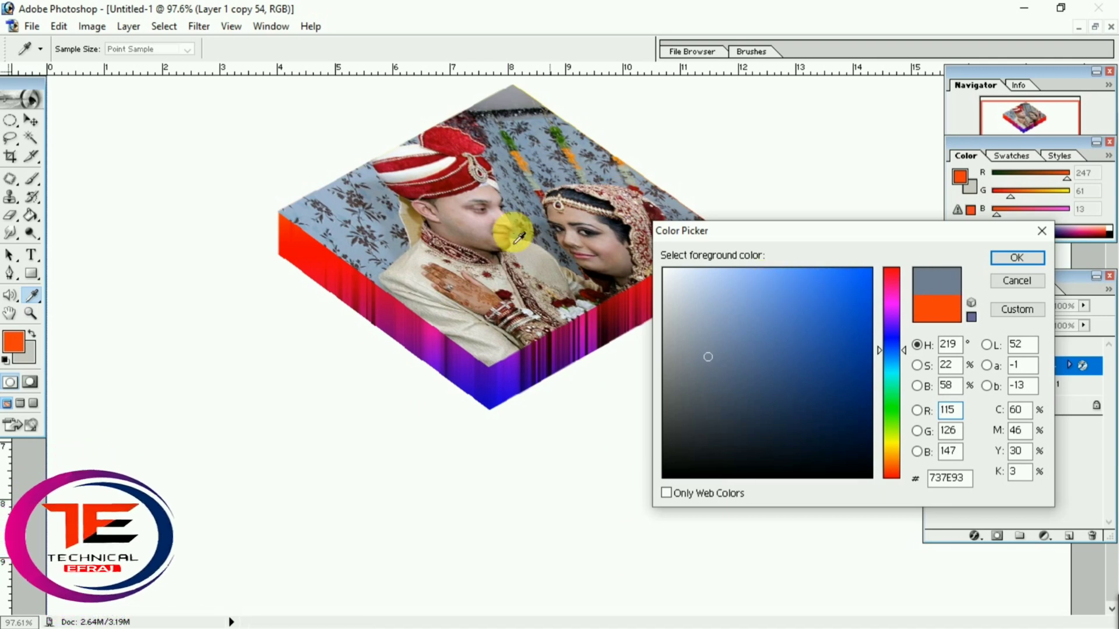
pyautogui.click(417, 280)
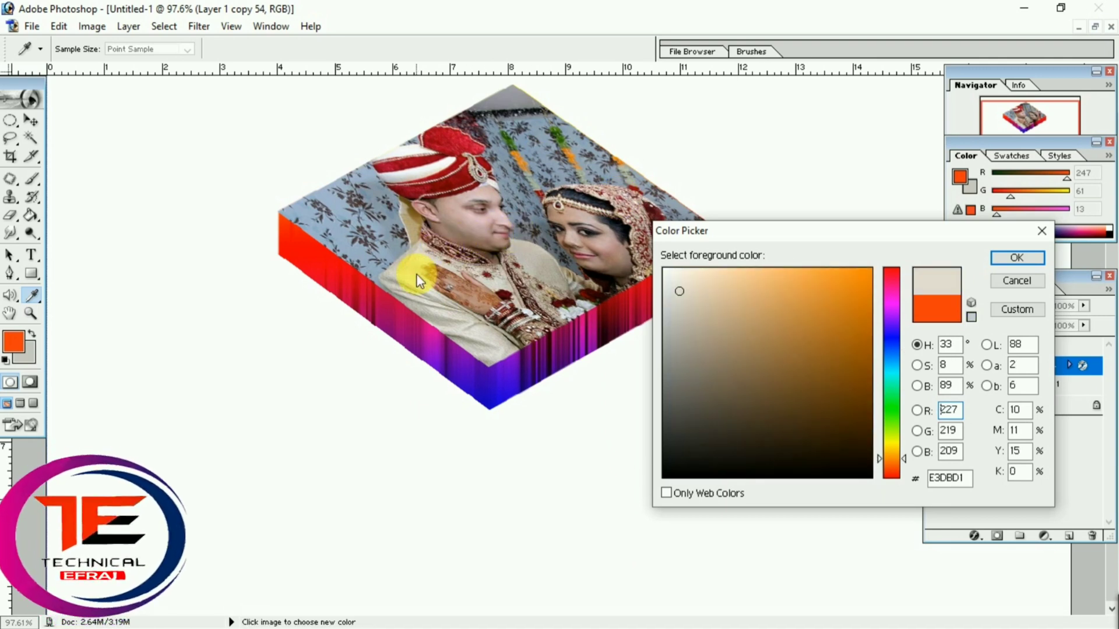
pyautogui.click(322, 259)
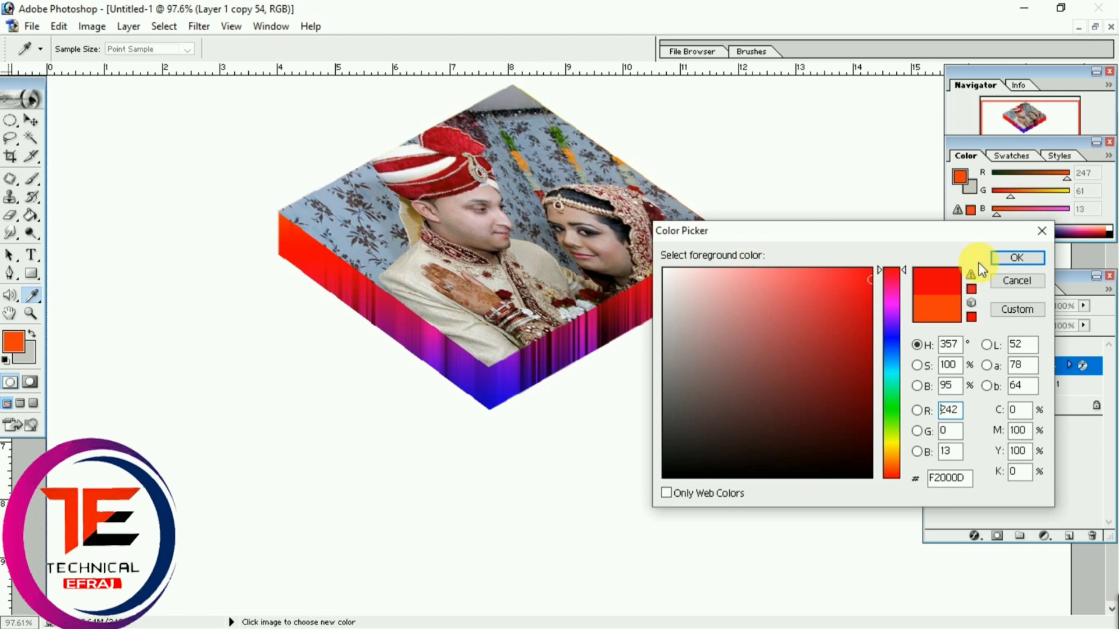
pyautogui.click(1011, 257)
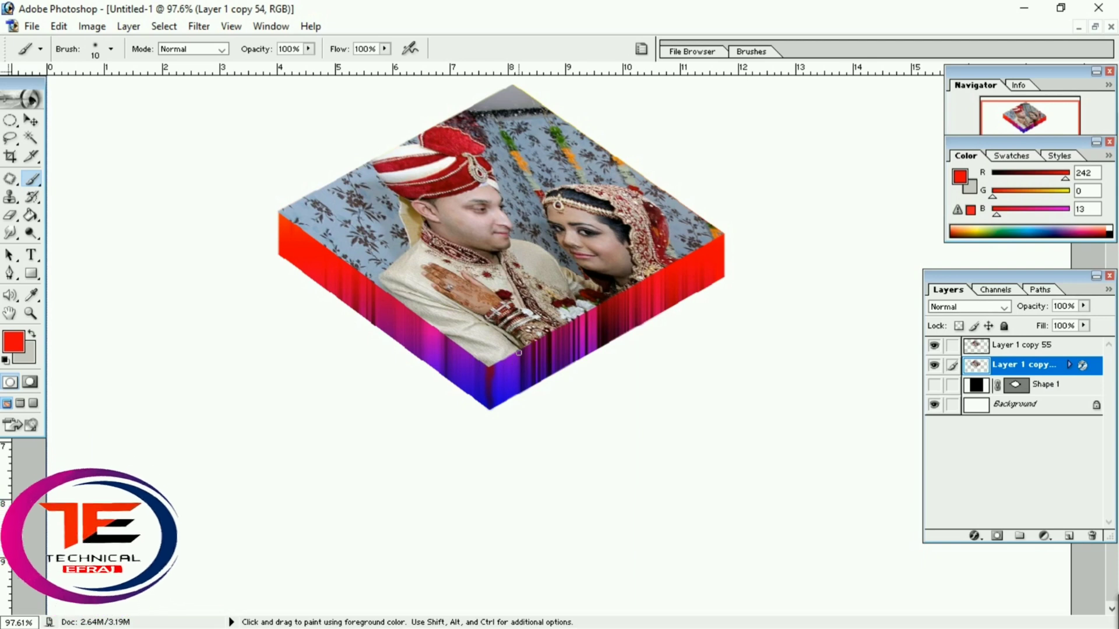
# - Paint a line down the block's front vertical edge with the 10 px brush and inspect the edge up close
pyautogui.hotkey('ctrl', 'alt', 'z')
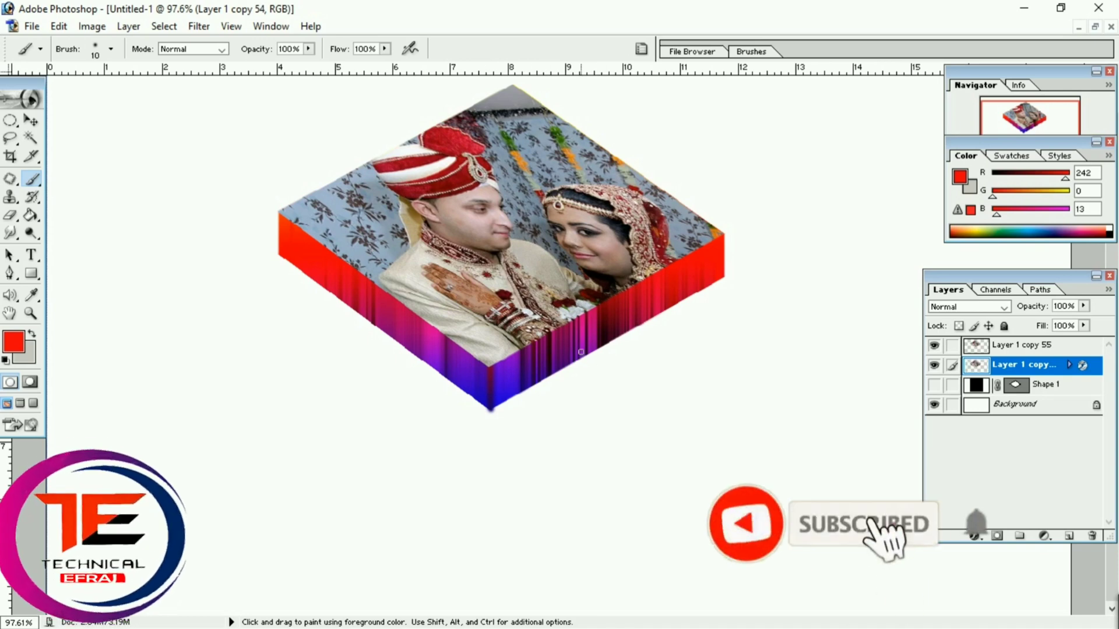
pyautogui.hotkey('ctrl', '-')
pyautogui.hotkey('ctrl', '-')
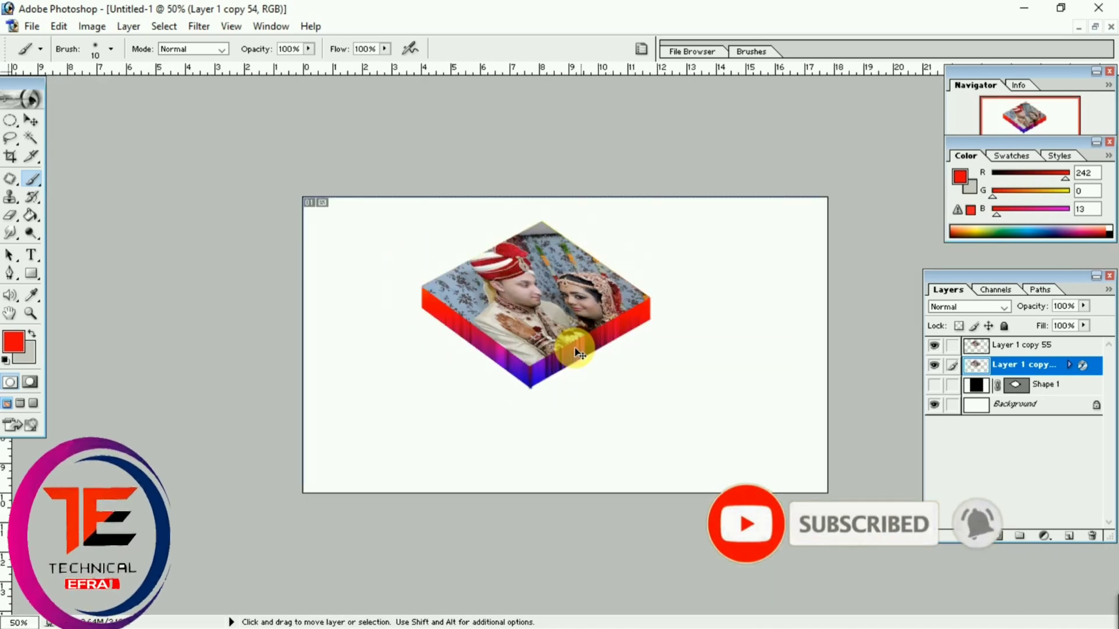
pyautogui.hotkey('ctrl', '+')
pyautogui.hotkey('ctrl', '+')
pyautogui.hotkey('ctrl', '+')
pyautogui.hotkey('ctrl', '+')
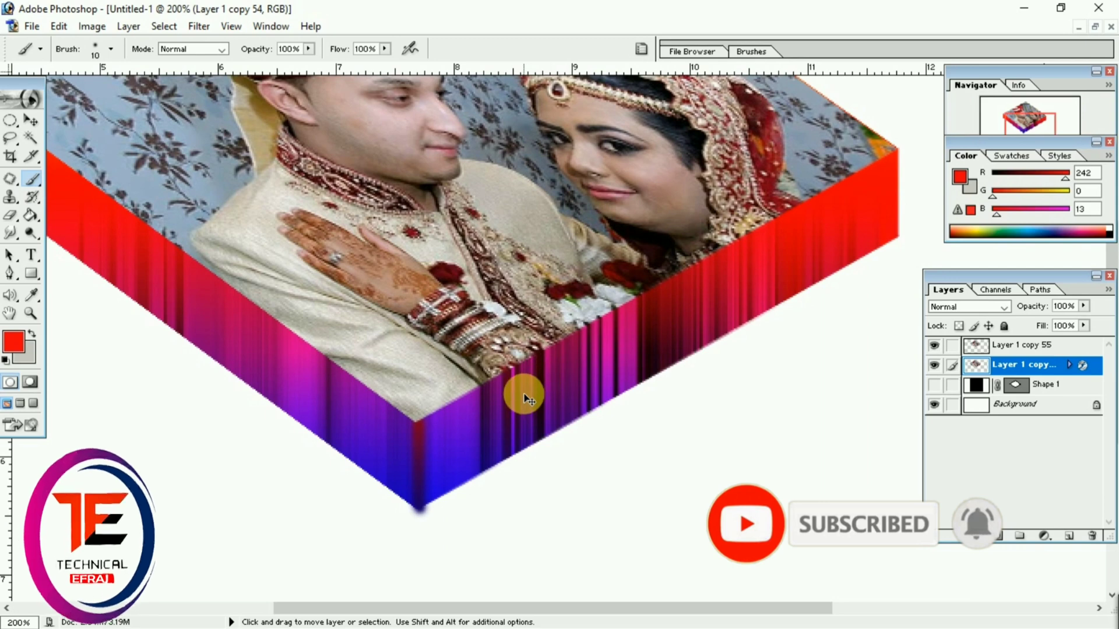
pyautogui.hotkey('ctrl', '-')
pyautogui.hotkey('ctrl', '-')
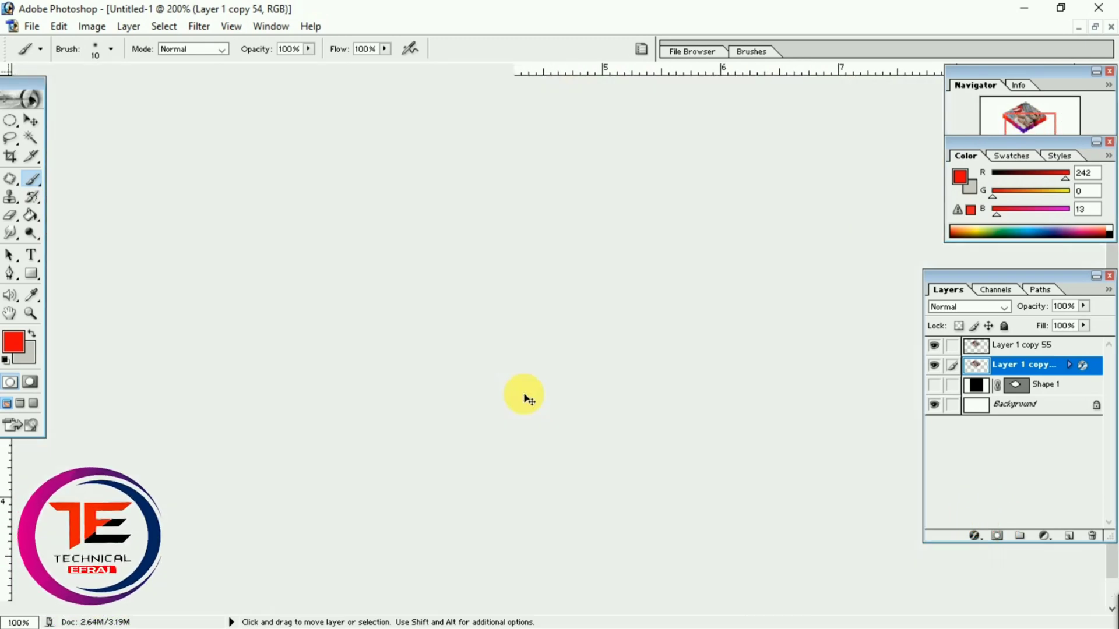
pyautogui.scroll(2, 488, 239)
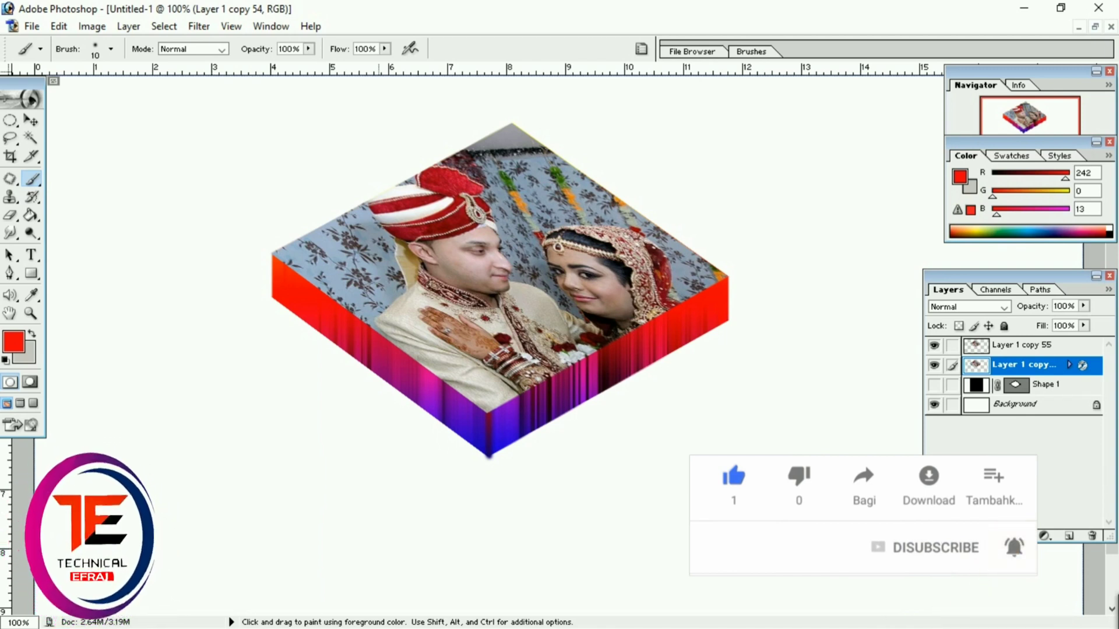
# - Switch to the On-Screen Keyboard, select the Background layer and restore the document to full size
pyautogui.click(26, 123)
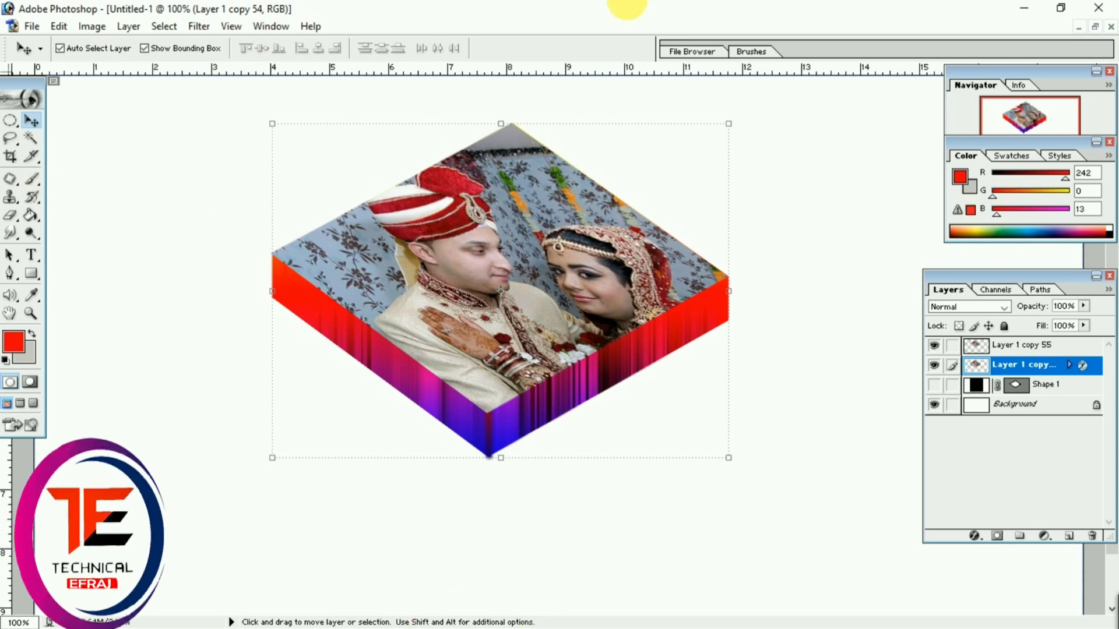
pyautogui.doubleClick(629, 7)
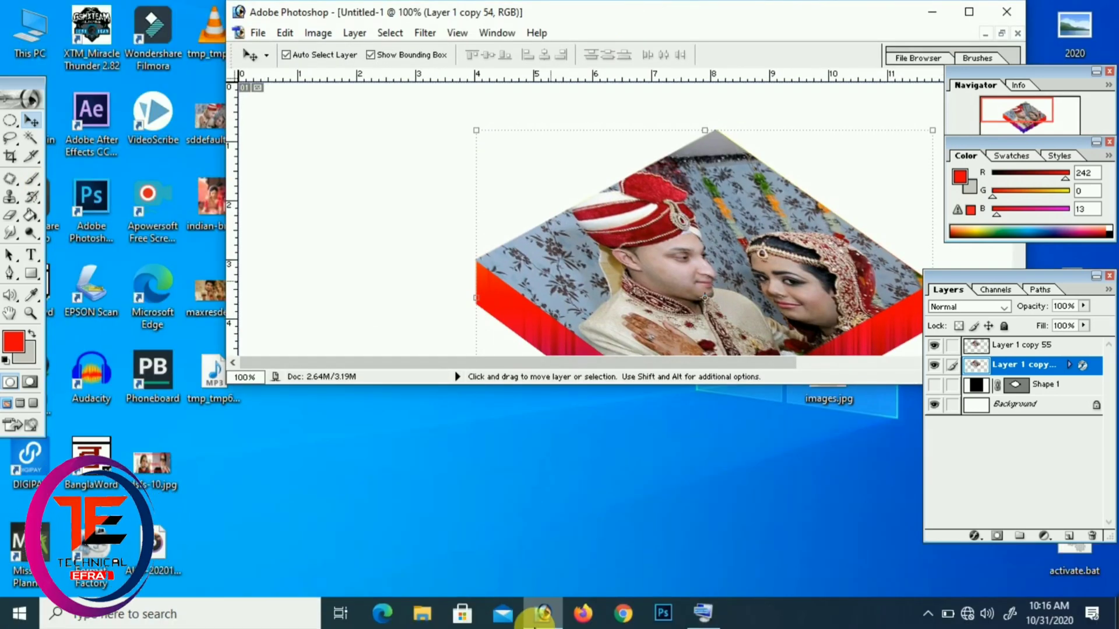
pyautogui.click(704, 613)
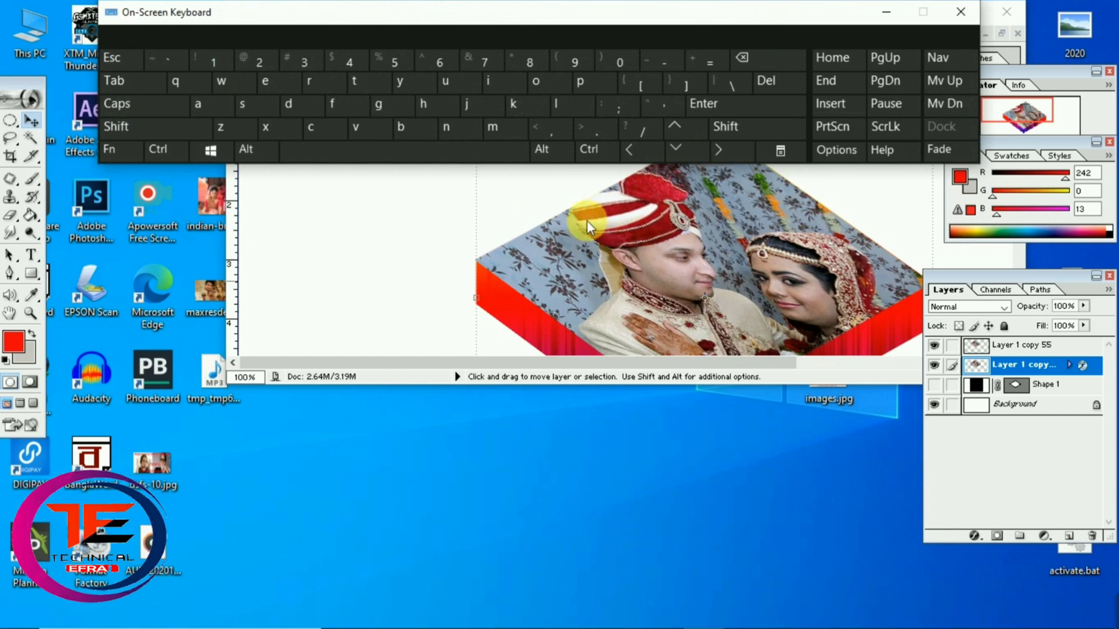
pyautogui.click(333, 189)
pyautogui.moveTo(513, 10); pyautogui.dragTo(515, 56)
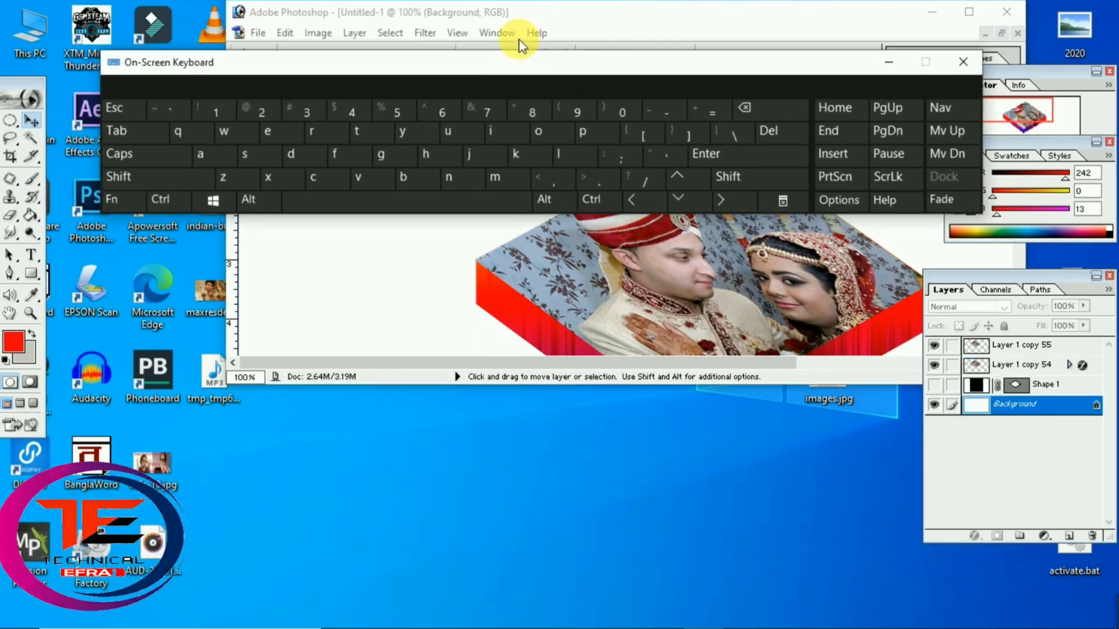
pyautogui.doubleClick(546, 9)
pyautogui.moveTo(589, 60); pyautogui.dragTo(632, 12)
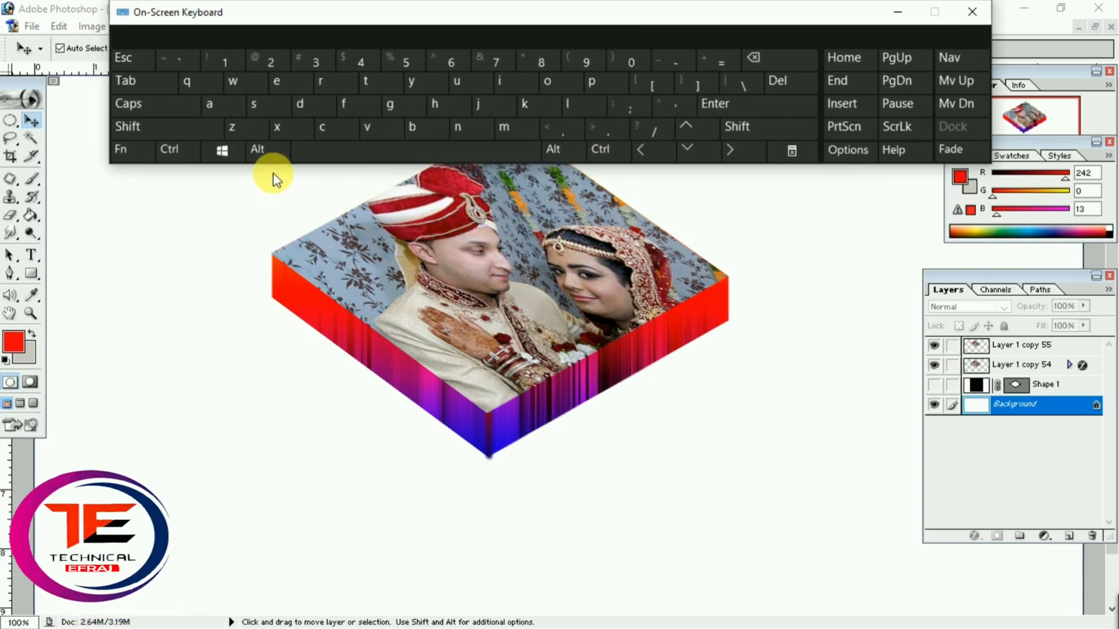
# - Merge all visible layers into the Background layer and put the On-Screen Keyboard away
pyautogui.click(161, 137)
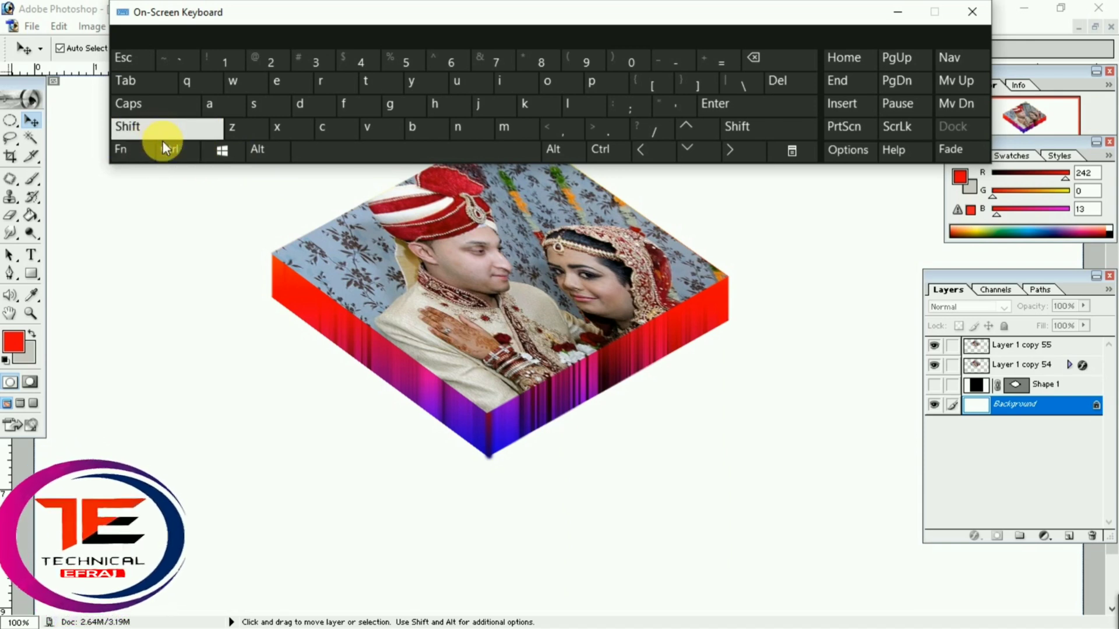
pyautogui.click(165, 149)
pyautogui.click(281, 85)
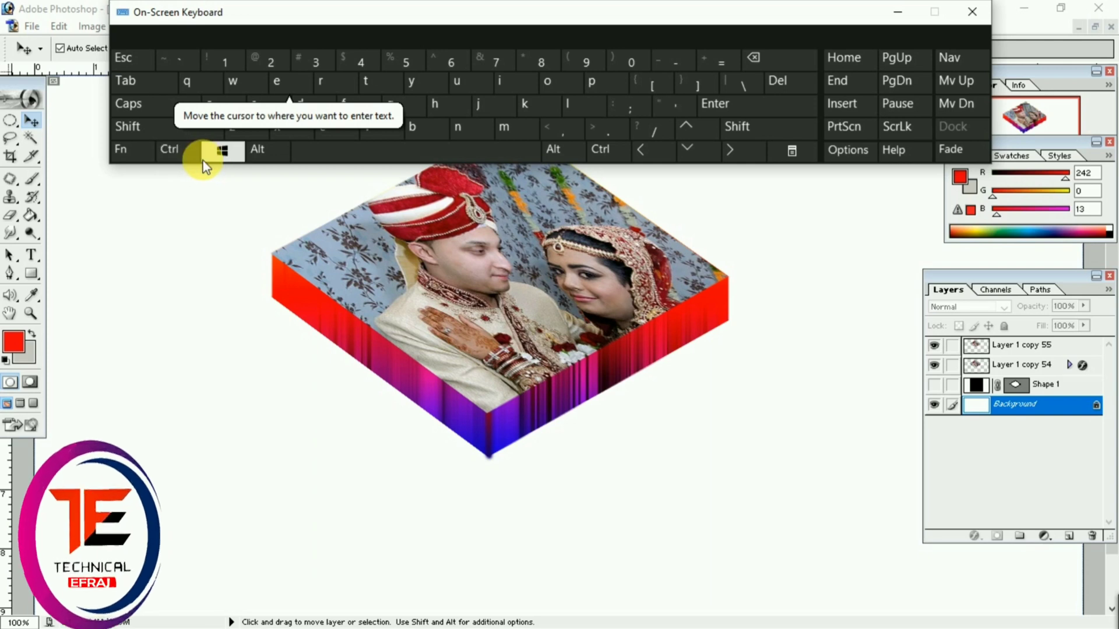
pyautogui.click(148, 126)
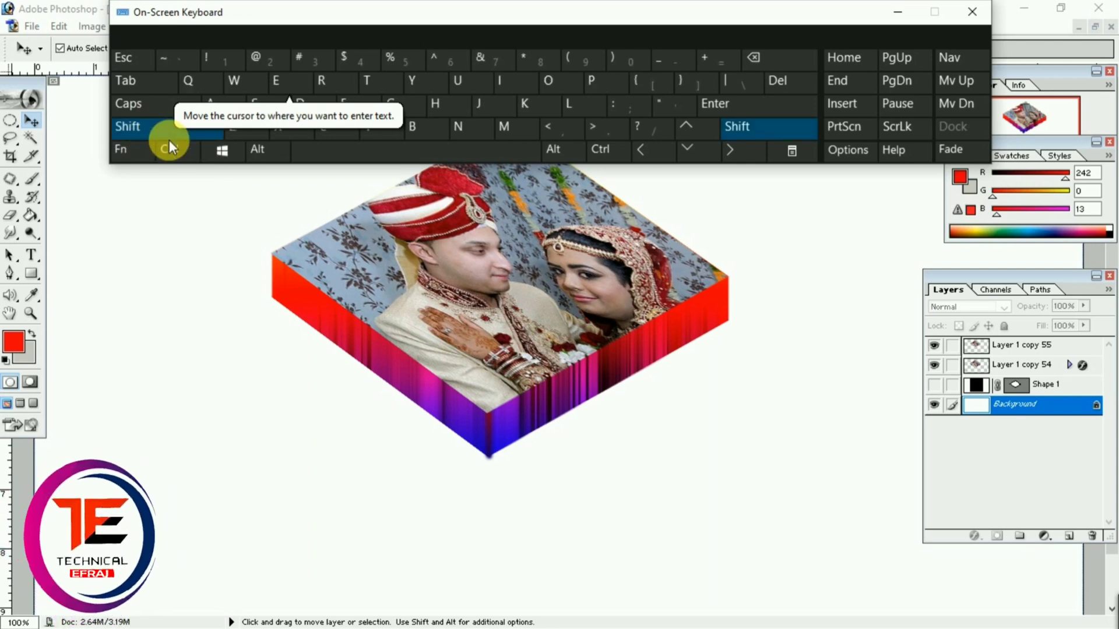
pyautogui.click(169, 142)
pyautogui.click(264, 82)
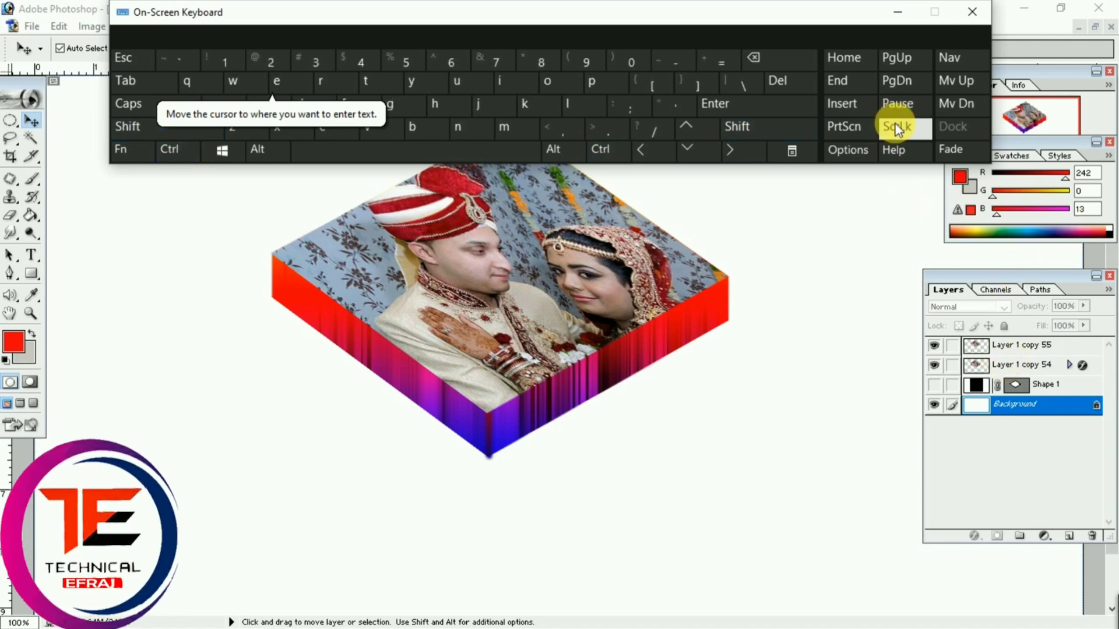
pyautogui.click(898, 12)
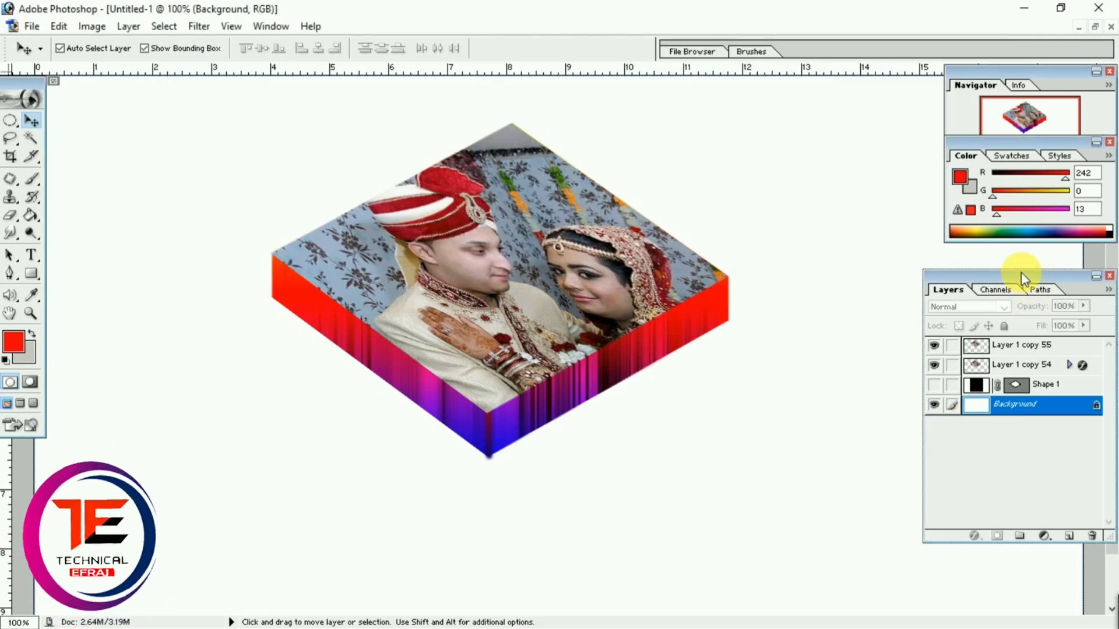
pyautogui.hotkey('ctrl', 'shift', 'e')
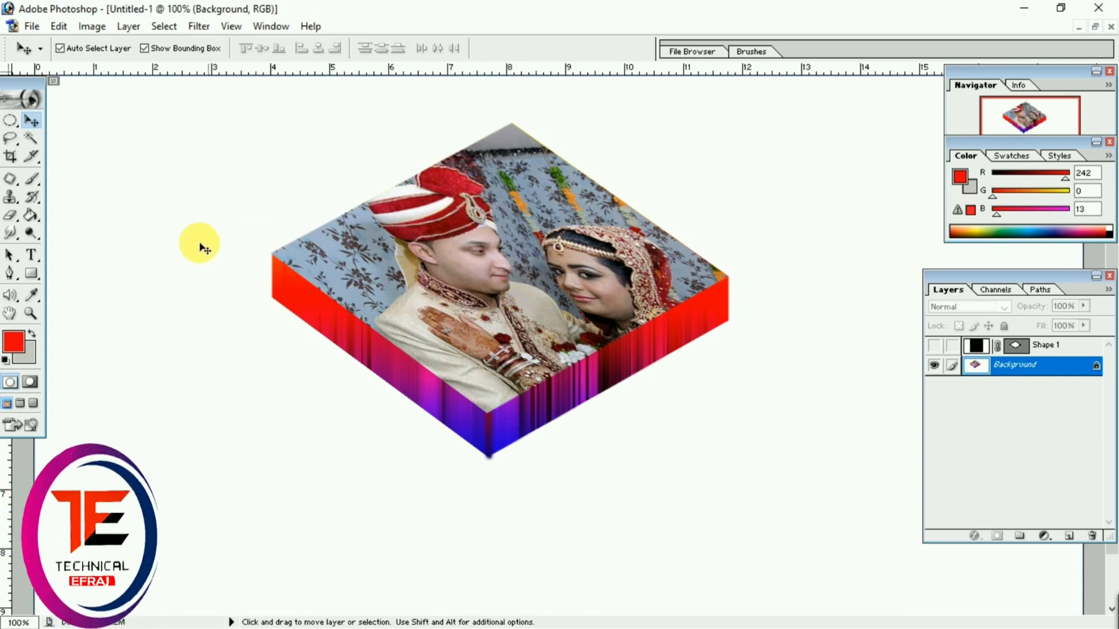
# - Set the background color to near-white and erase the smudge below the block's front corner with the 19 px eraser
pyautogui.click(10, 217)
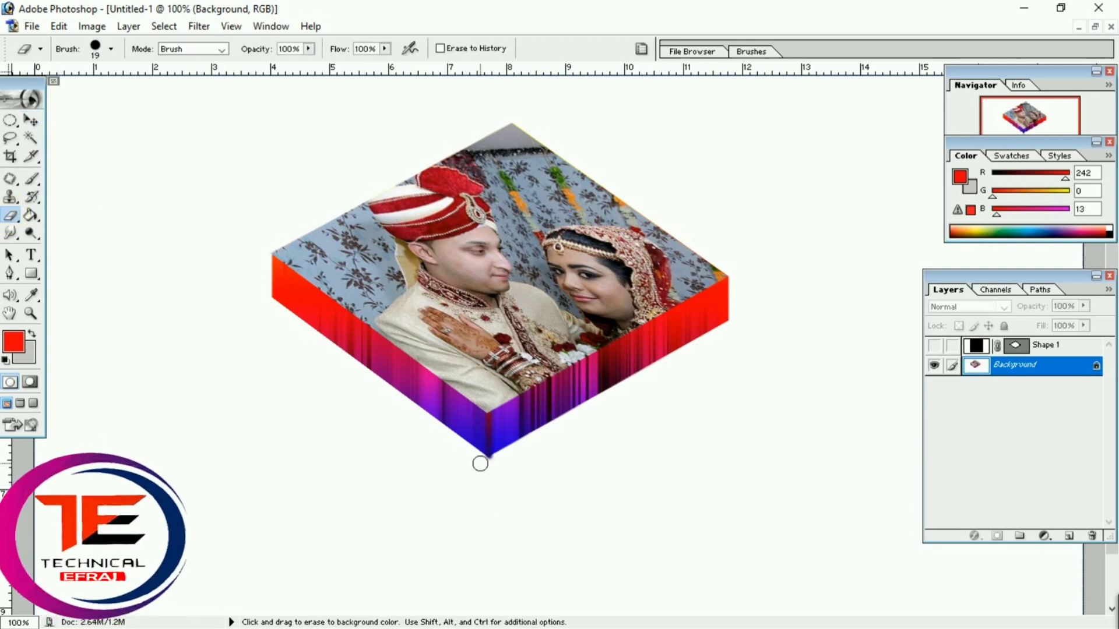
pyautogui.click(26, 353)
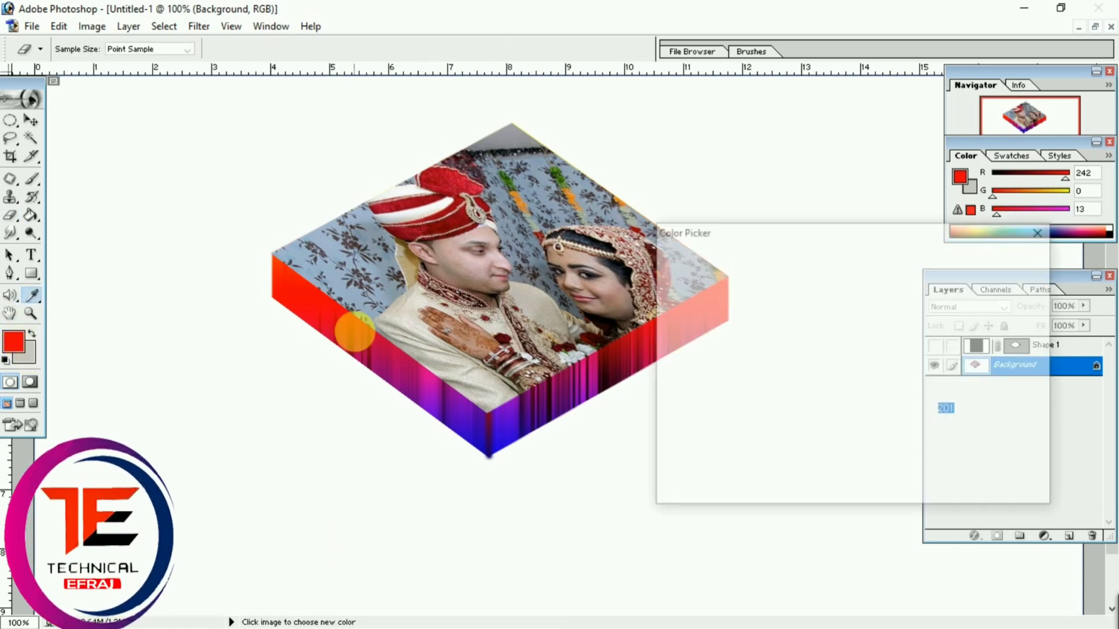
pyautogui.click(673, 275)
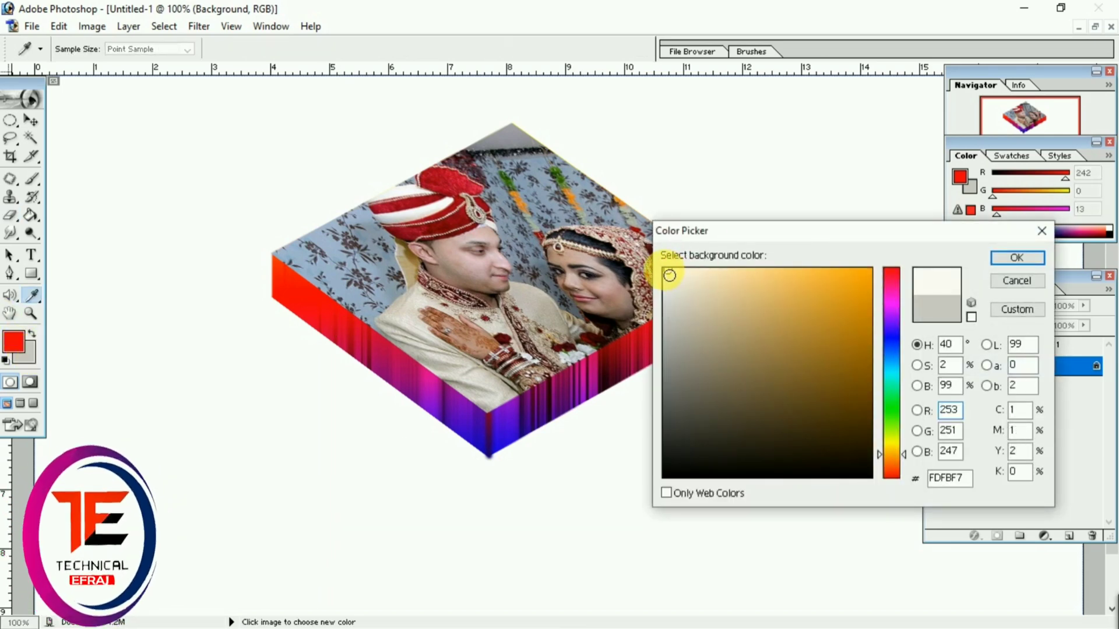
pyautogui.click(1000, 256)
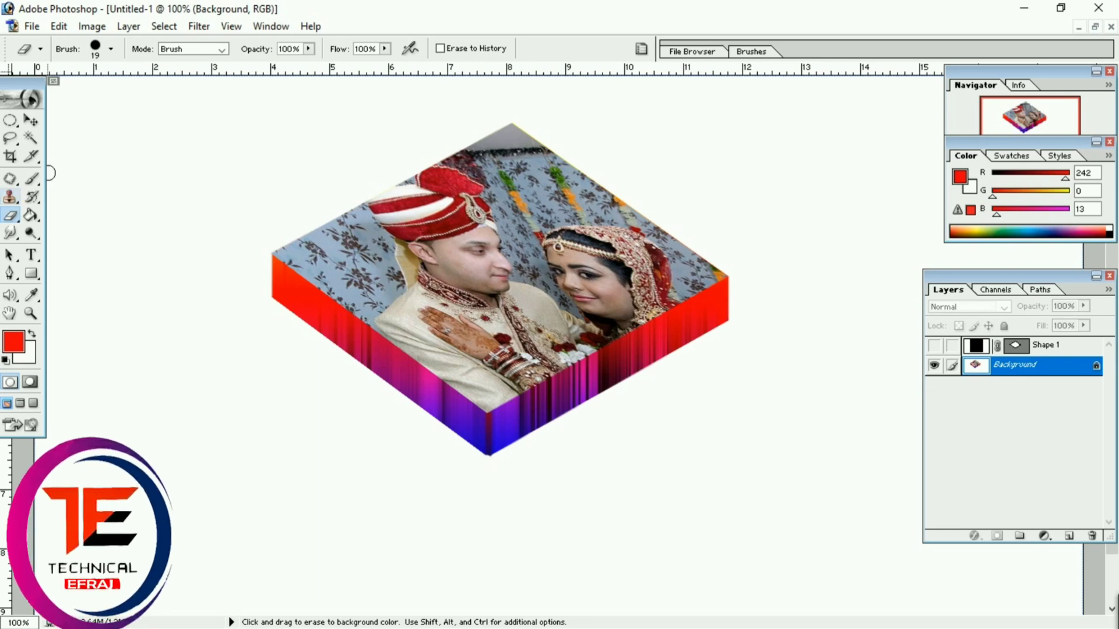
# - Try to move the merged block on the locked Background layer and toggle the visibility of the Shape 1 layer
pyautogui.click(31, 121)
pyautogui.moveTo(524, 295); pyautogui.dragTo(961, 379)
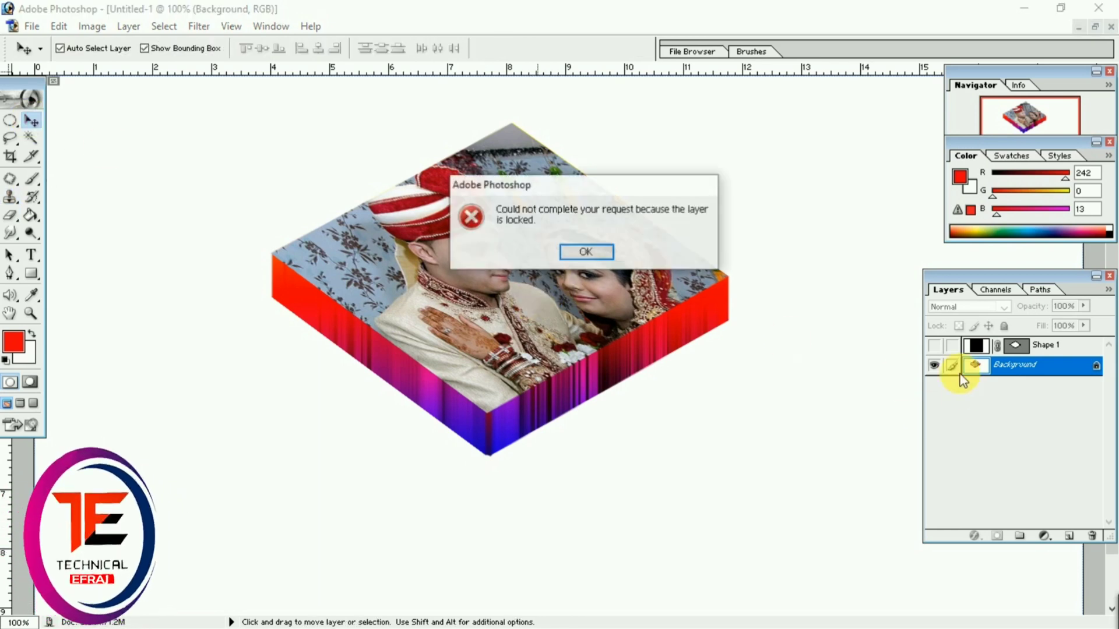
pyautogui.click(586, 251)
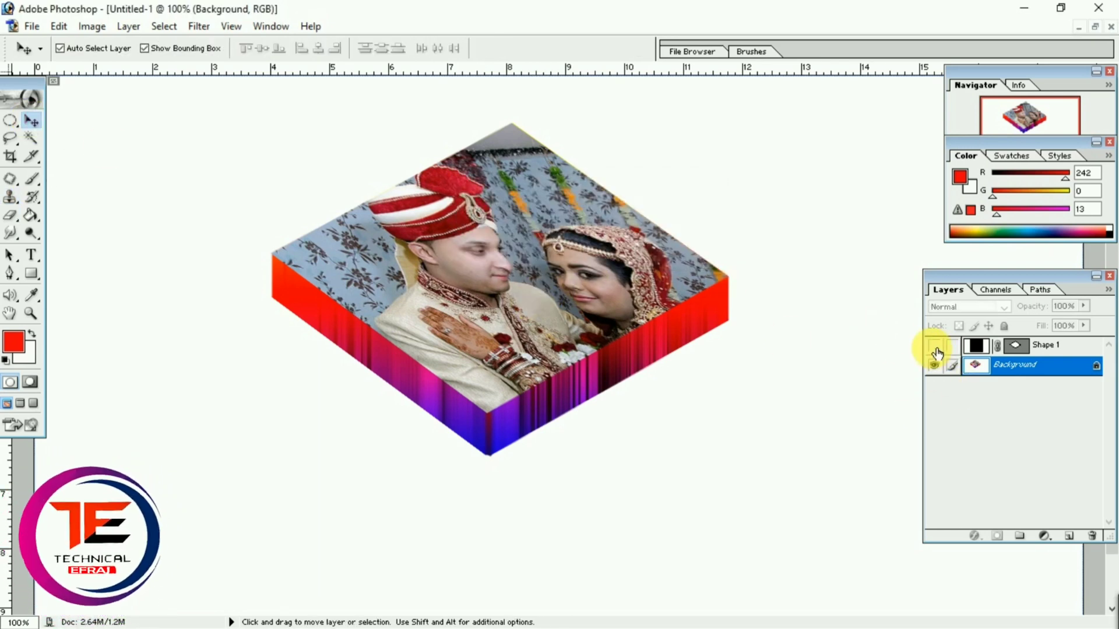
pyautogui.click(936, 346)
pyautogui.click(943, 349)
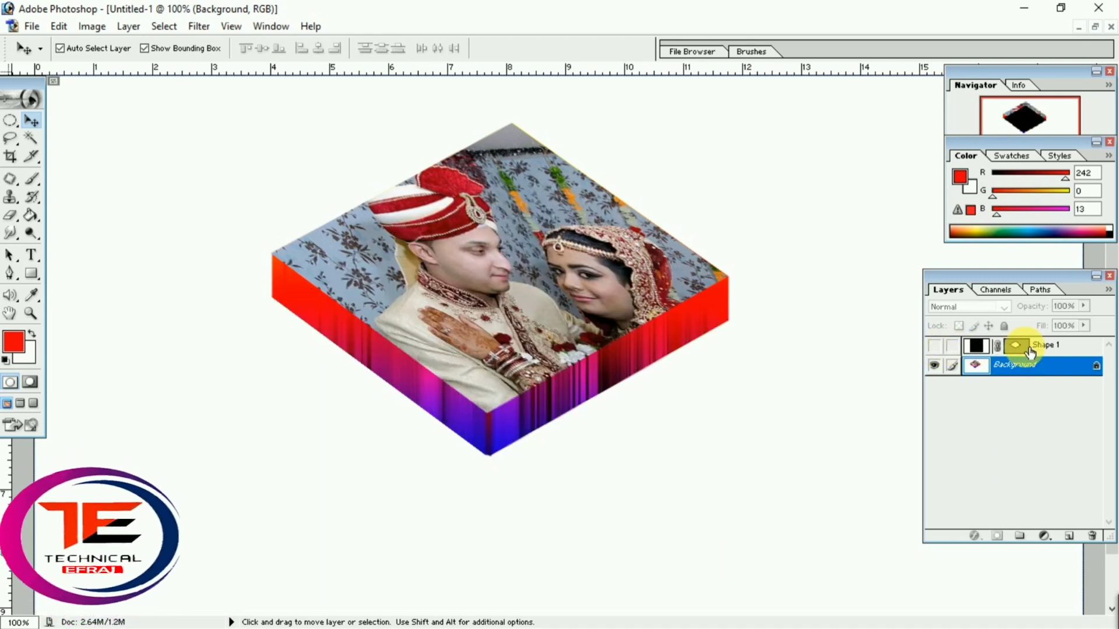
pyautogui.click(558, 281)
pyautogui.click(582, 252)
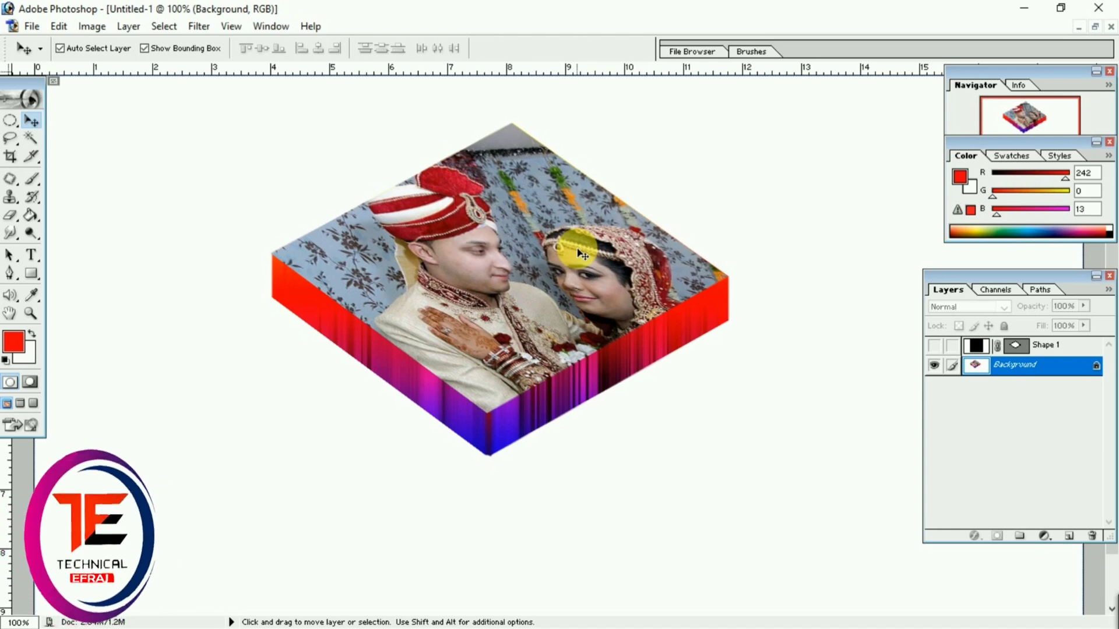
pyautogui.click(570, 258)
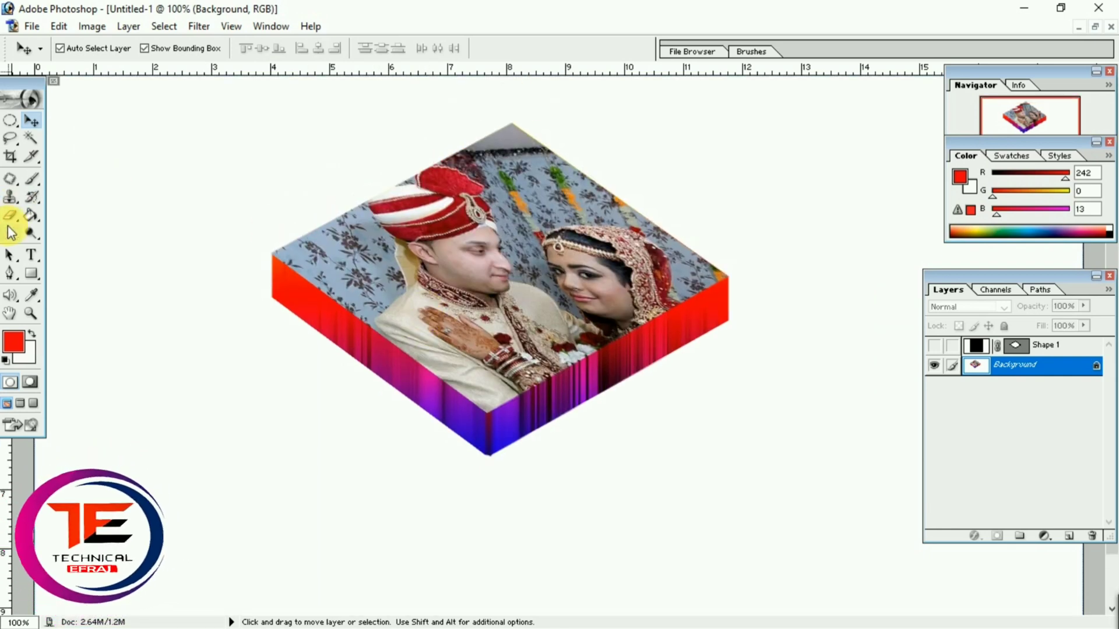
# - Remove the white area around the block with the Magic Eraser at tolerance 32 and move the block left on the canvas
pyautogui.moveTo(11, 224); pyautogui.dragTo(46, 245)
pyautogui.click(104, 281)
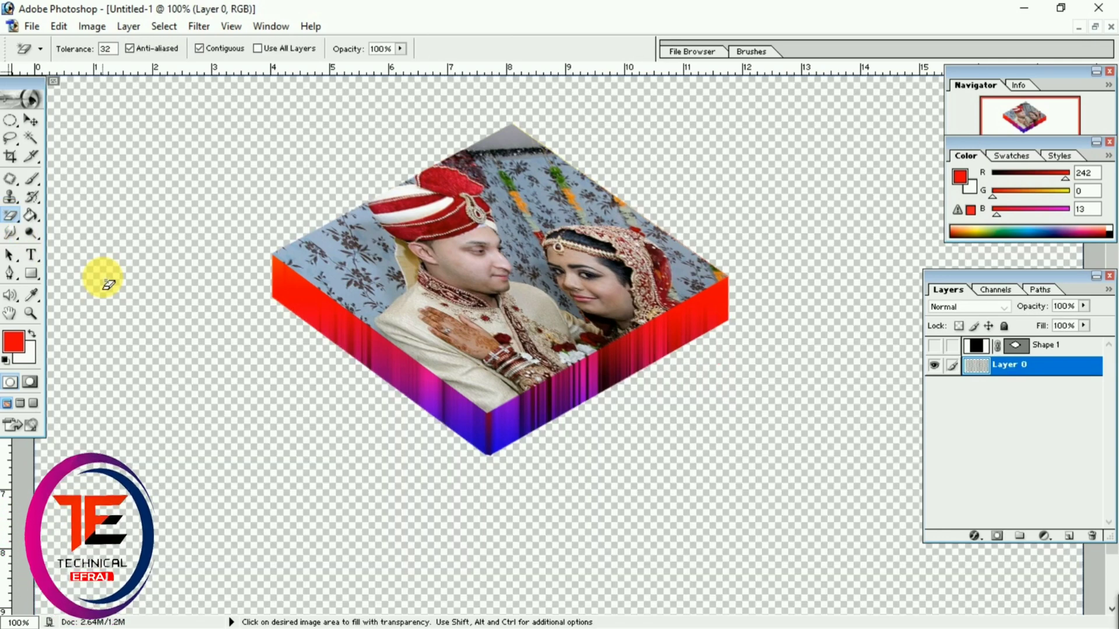
pyautogui.click(30, 120)
pyautogui.moveTo(523, 268); pyautogui.dragTo(412, 277)
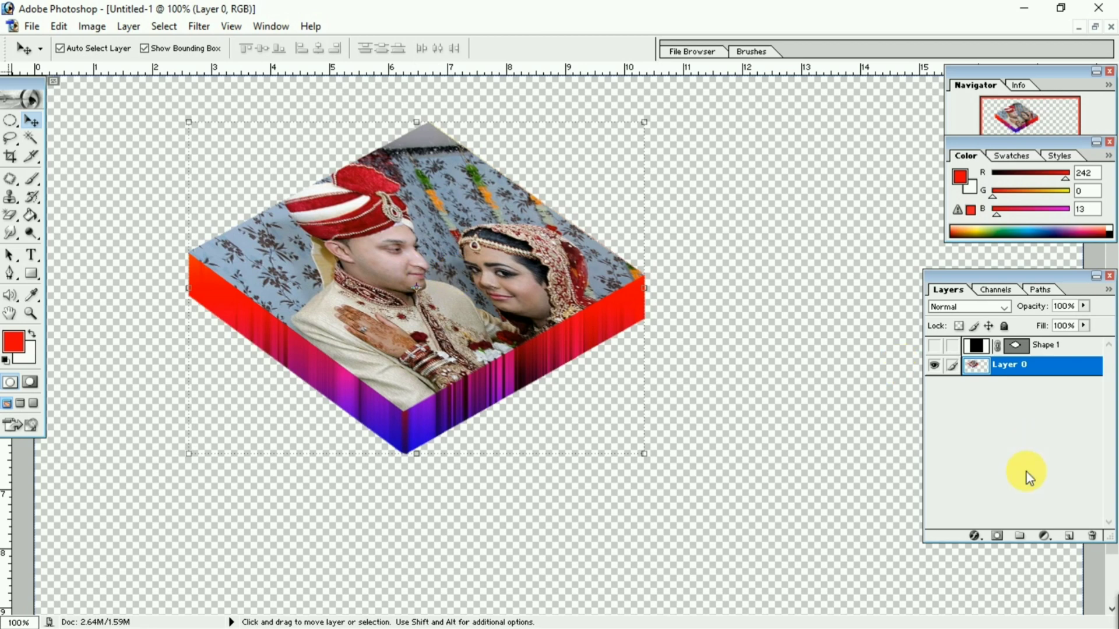